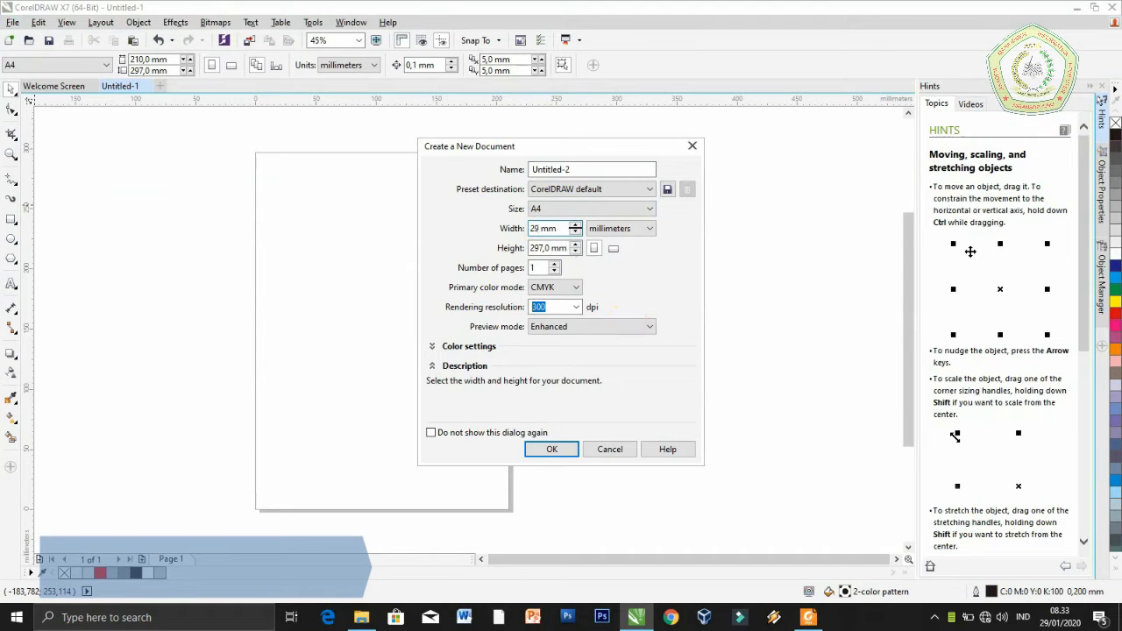
Create a new document with a width of 297 mm and a height of 210 mm
{"action": "left_click_drag", "start_coordinate": [548, 249], "coordinate": [538, 248]}
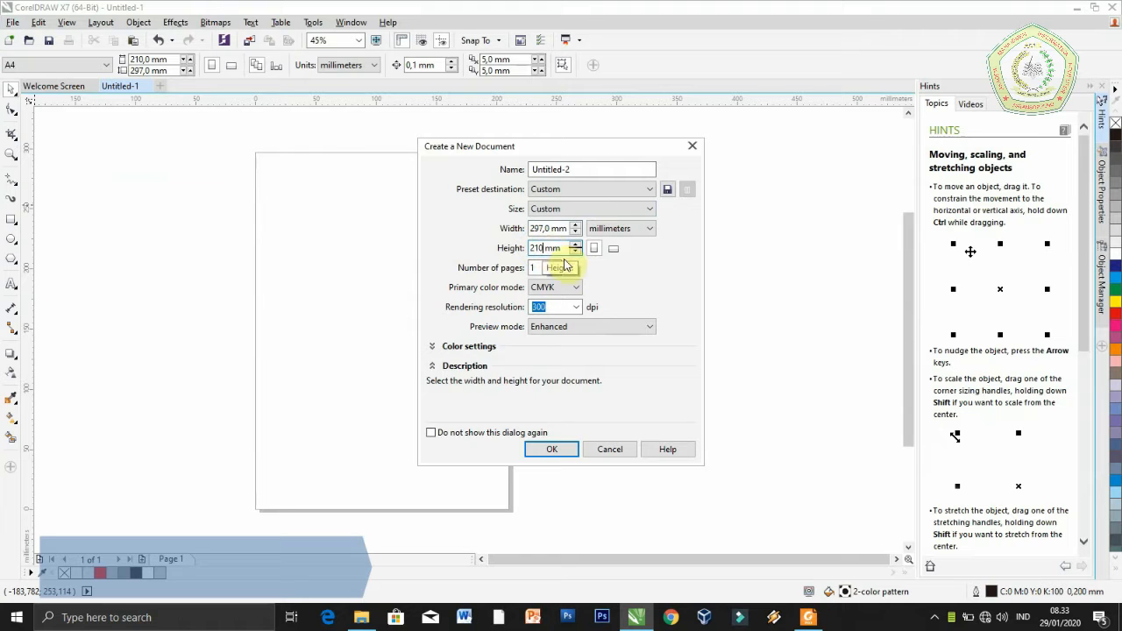
{"action": "left_click", "coordinate": [552, 451]}
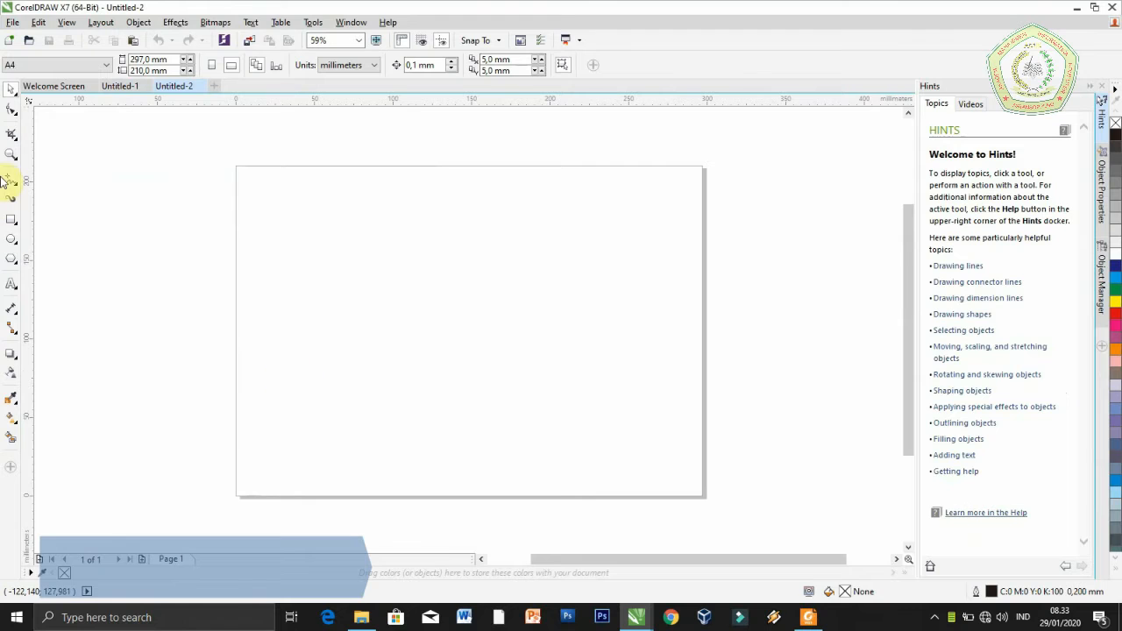
Draw a six-sided polygon about 133 mm wide and 154 mm high, and move it close to the page centre
{"action": "left_click", "coordinate": [14, 263]}
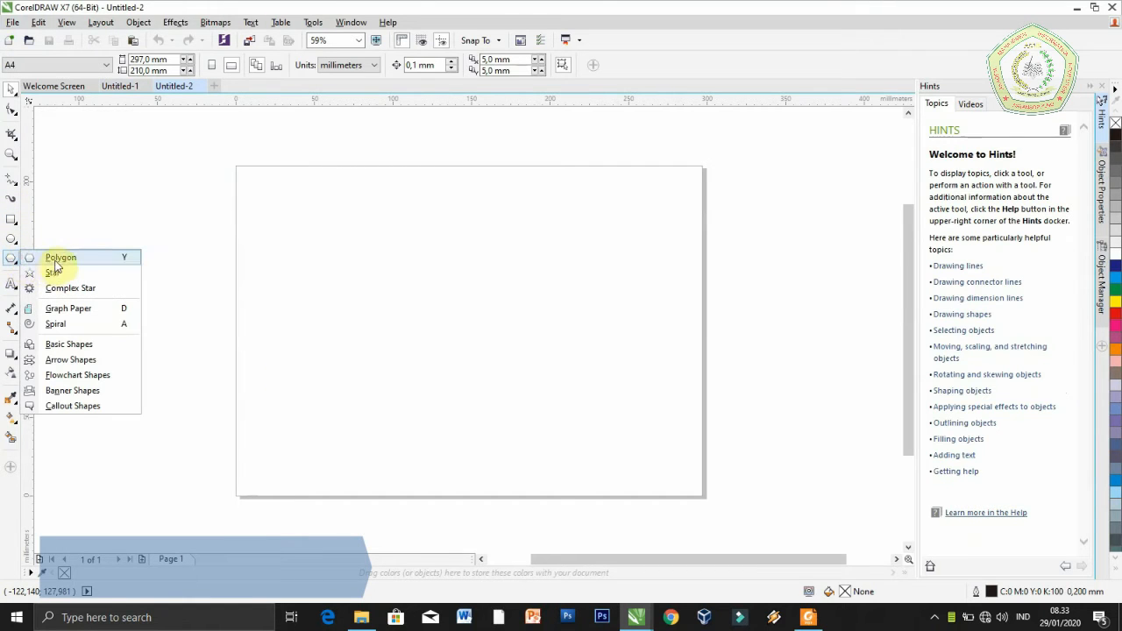
{"action": "left_click", "coordinate": [91, 259]}
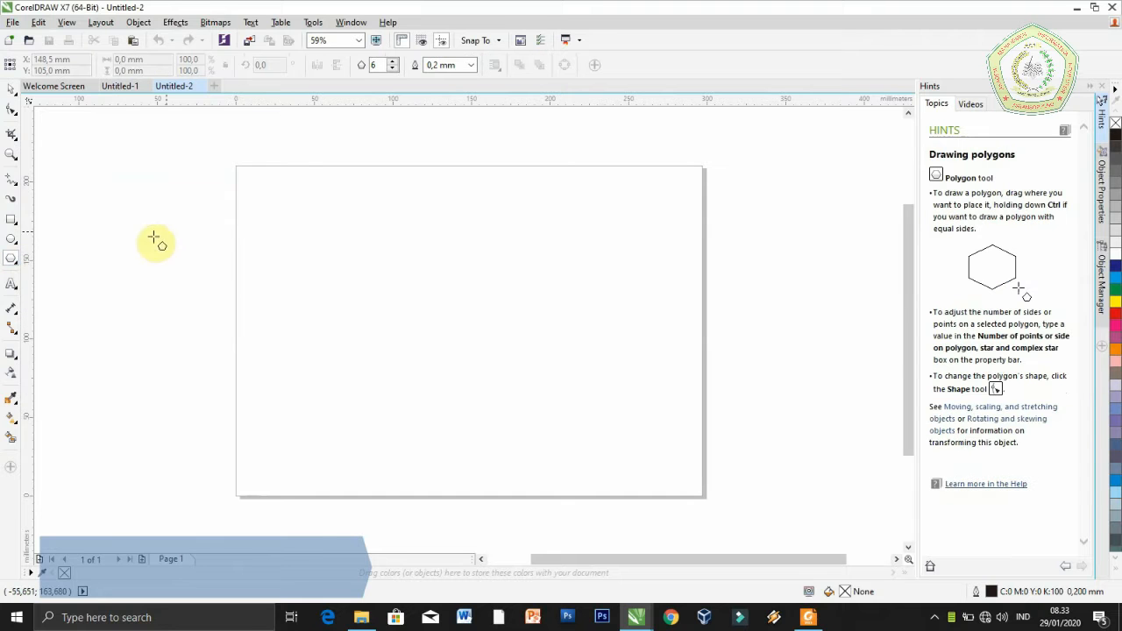
{"action": "left_click", "coordinate": [382, 66]}
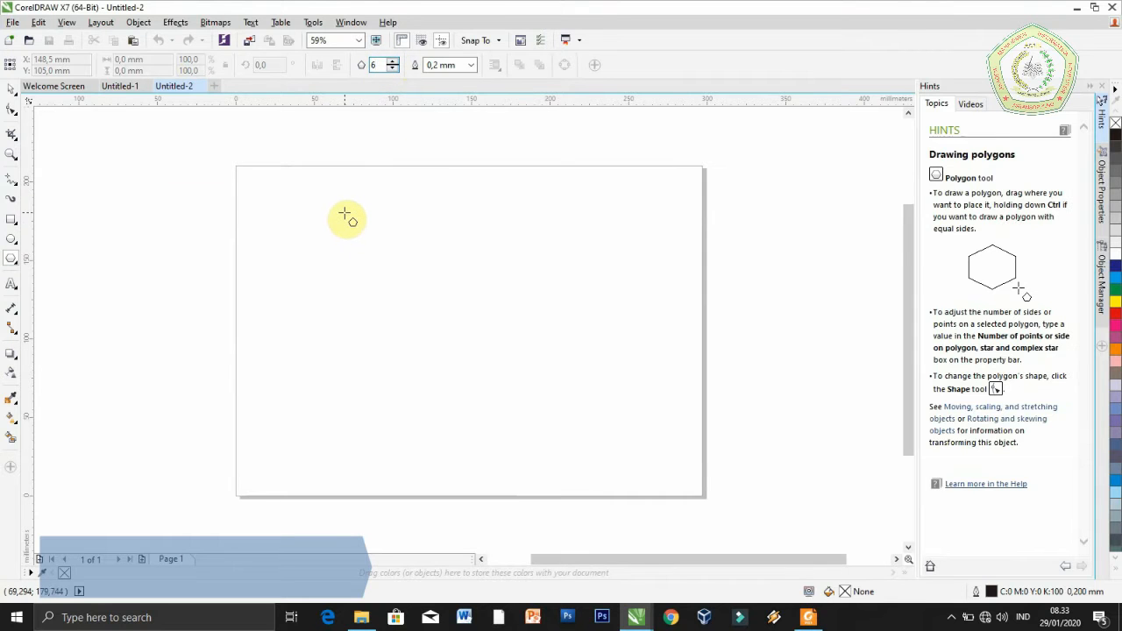
{"action": "left_click_drag", "start_coordinate": [344, 213], "coordinate": [569, 461]}
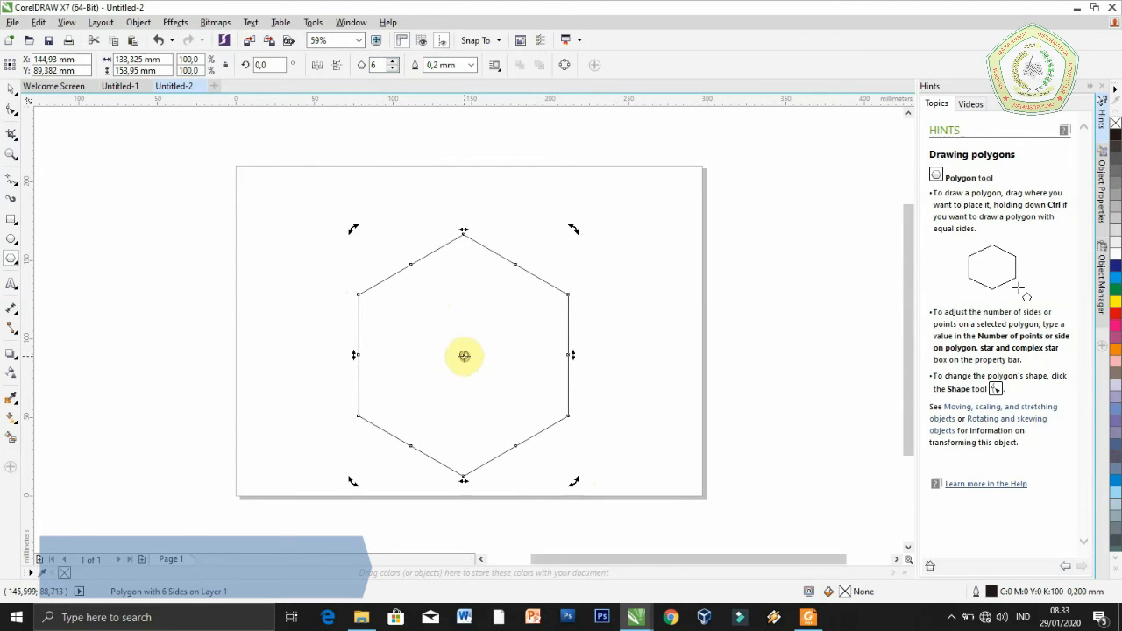
{"action": "left_click_drag", "start_coordinate": [463, 354], "coordinate": [462, 319]}
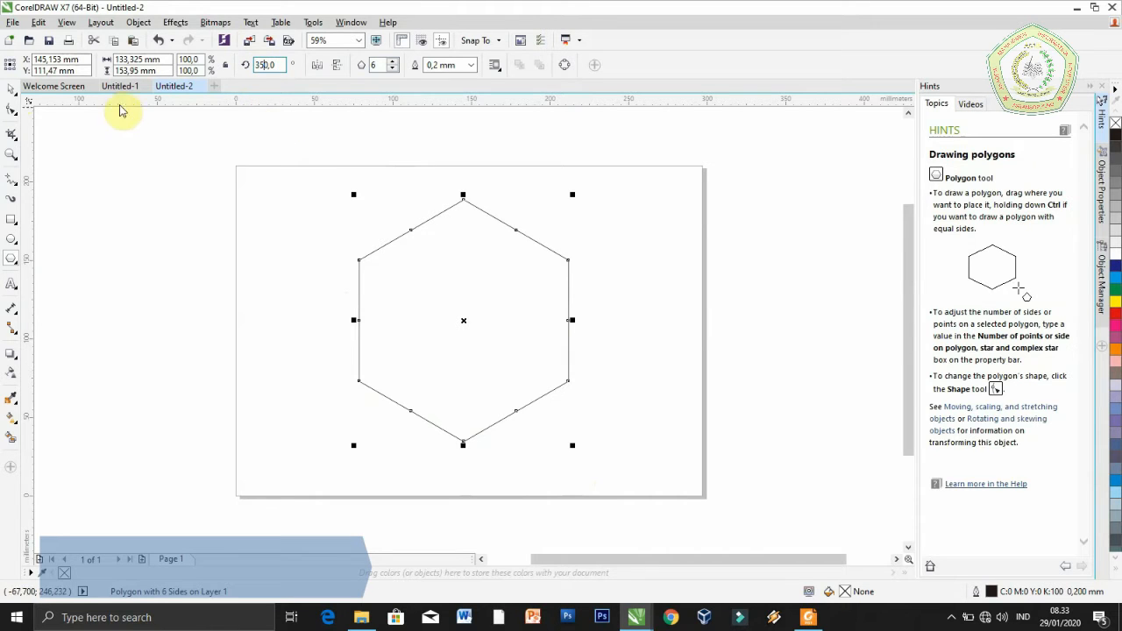
Rotate the hexagon to 350 degrees and fill it with 60% black
{"action": "left_click", "coordinate": [16, 91]}
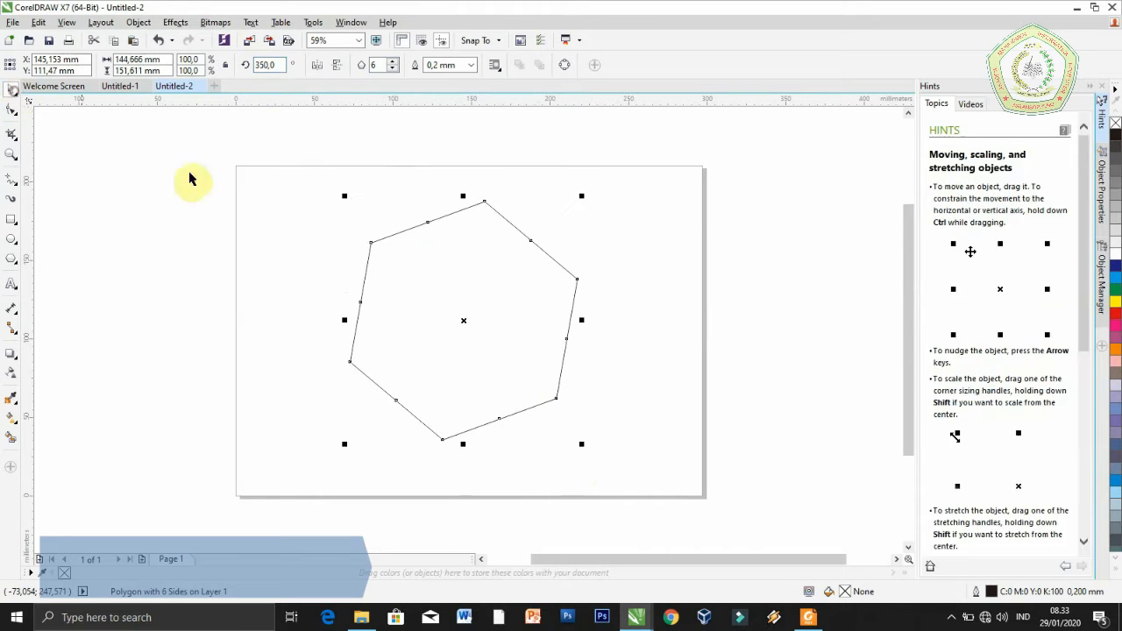
{"action": "left_click", "coordinate": [628, 383]}
{"action": "left_click", "coordinate": [538, 355]}
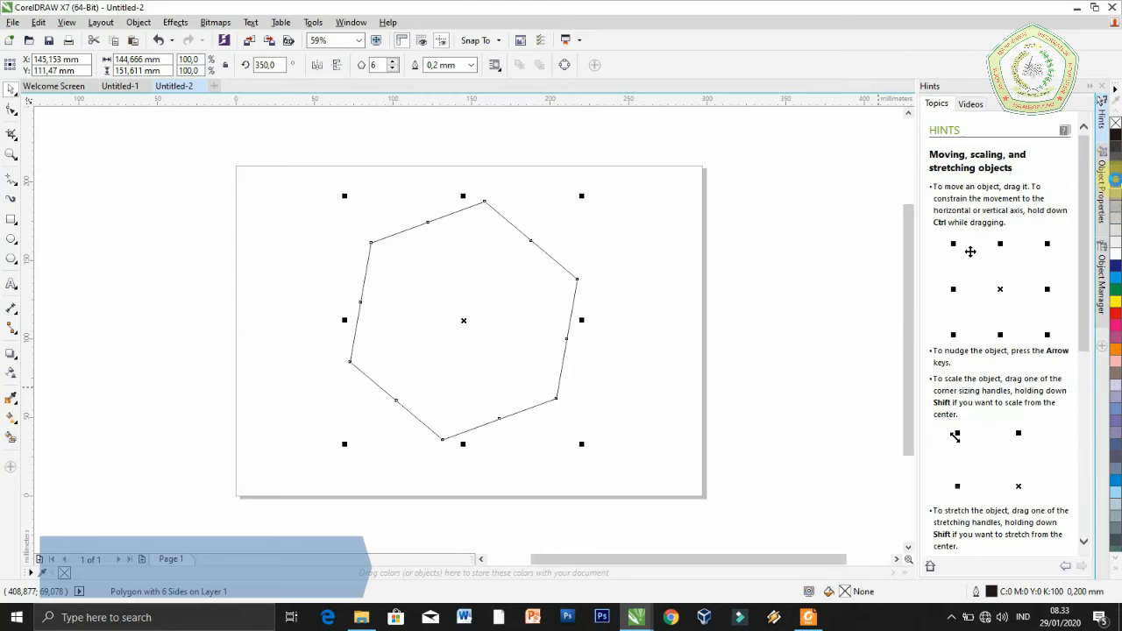
{"action": "left_click", "coordinate": [1116, 184]}
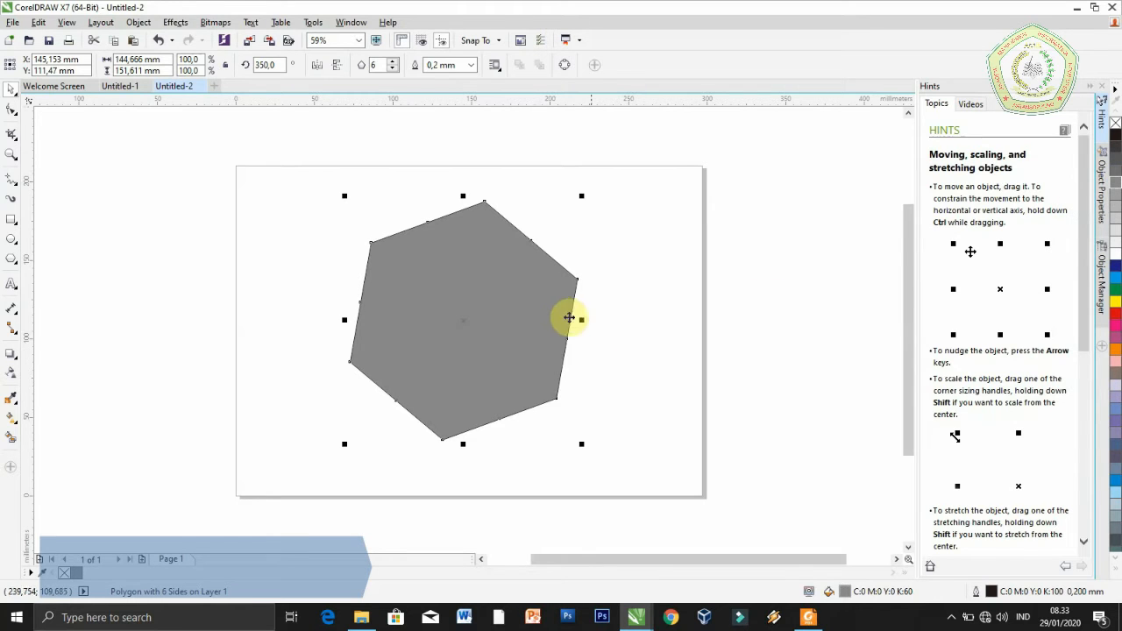
Copy the grey hexagon and paste a duplicate in the same place
{"action": "right_click", "coordinate": [542, 314]}
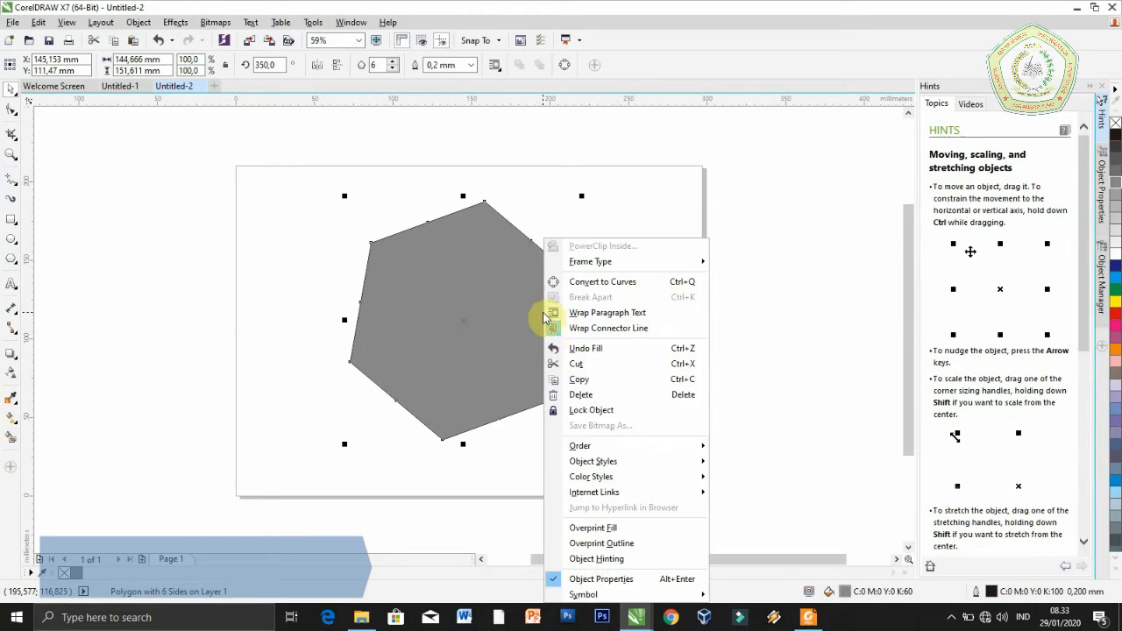
{"action": "left_click", "coordinate": [578, 380]}
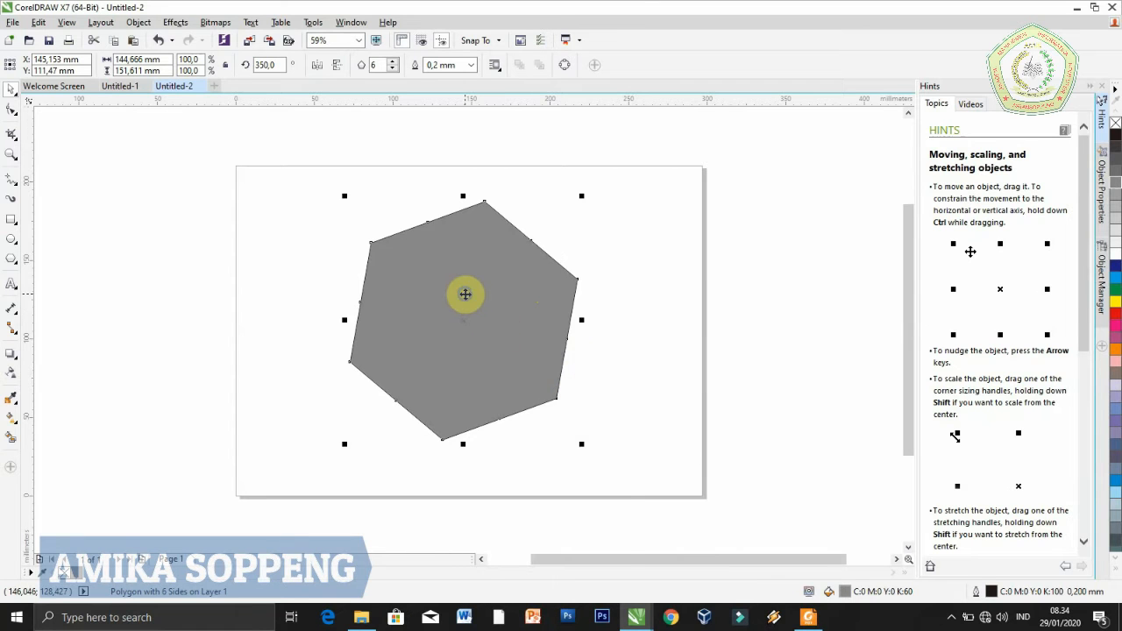
{"action": "right_click", "coordinate": [466, 293]}
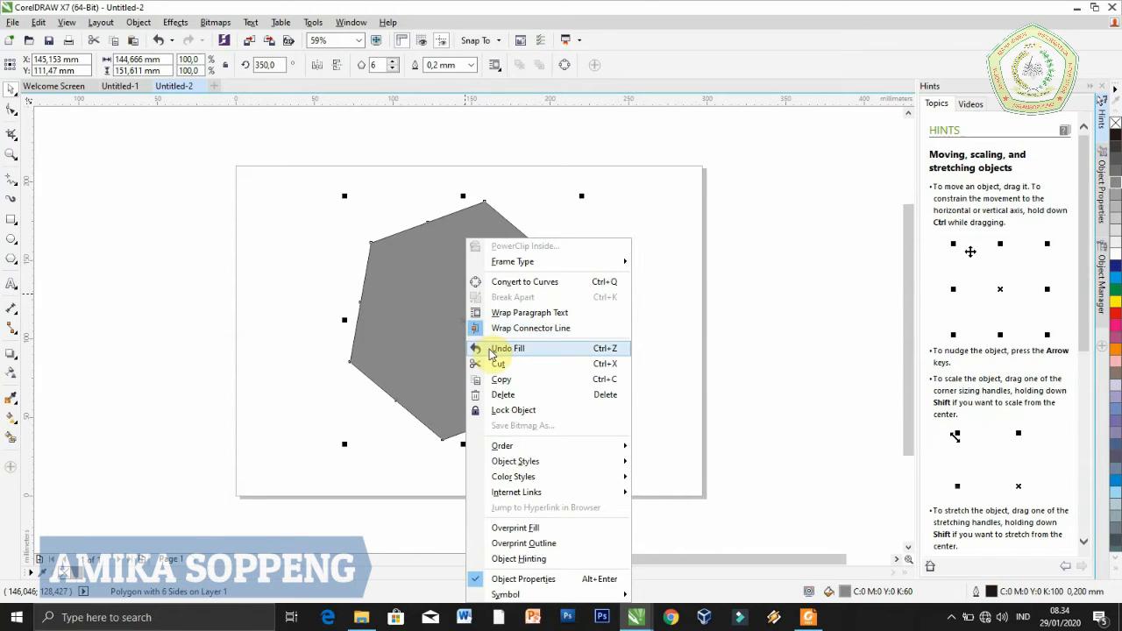
{"action": "left_click", "coordinate": [296, 301]}
{"action": "right_click", "coordinate": [297, 301]}
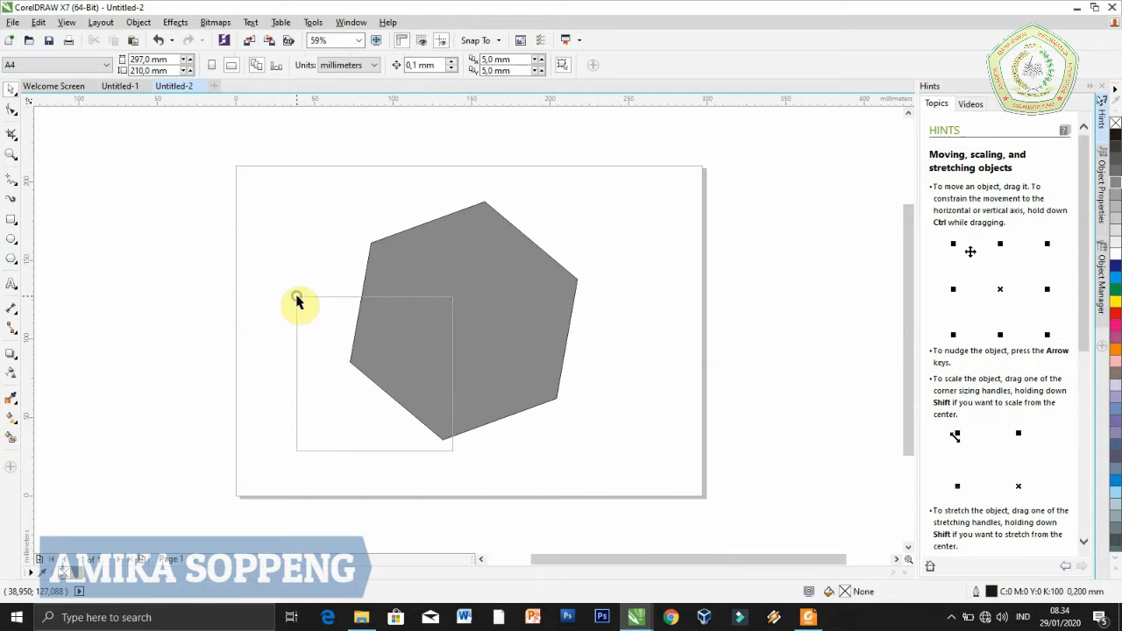
{"action": "left_click", "coordinate": [332, 388]}
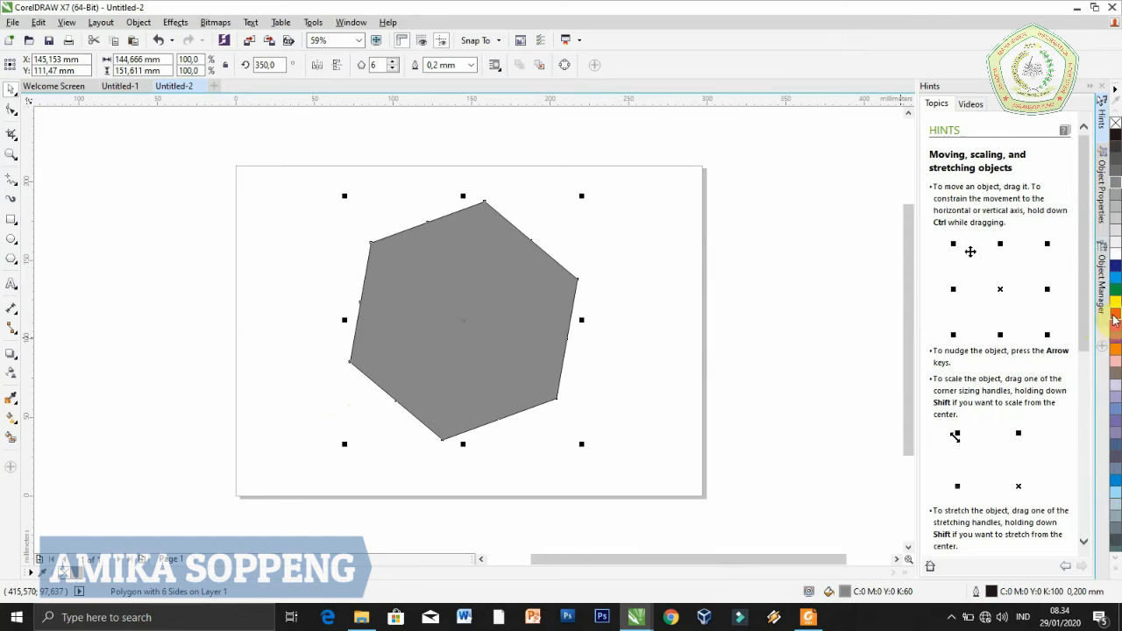
Fill the pasted hexagon with red and shift it about 20 mm to the left of the grey one
{"action": "left_click", "coordinate": [1115, 314]}
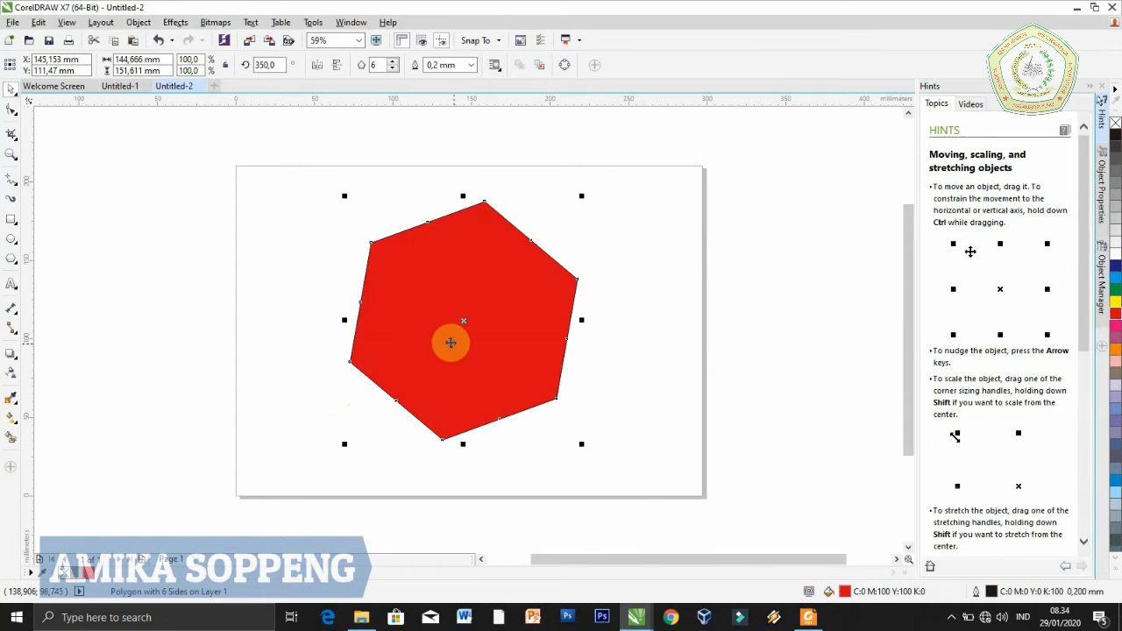
{"action": "left_click_drag", "start_coordinate": [449, 342], "coordinate": [419, 340]}
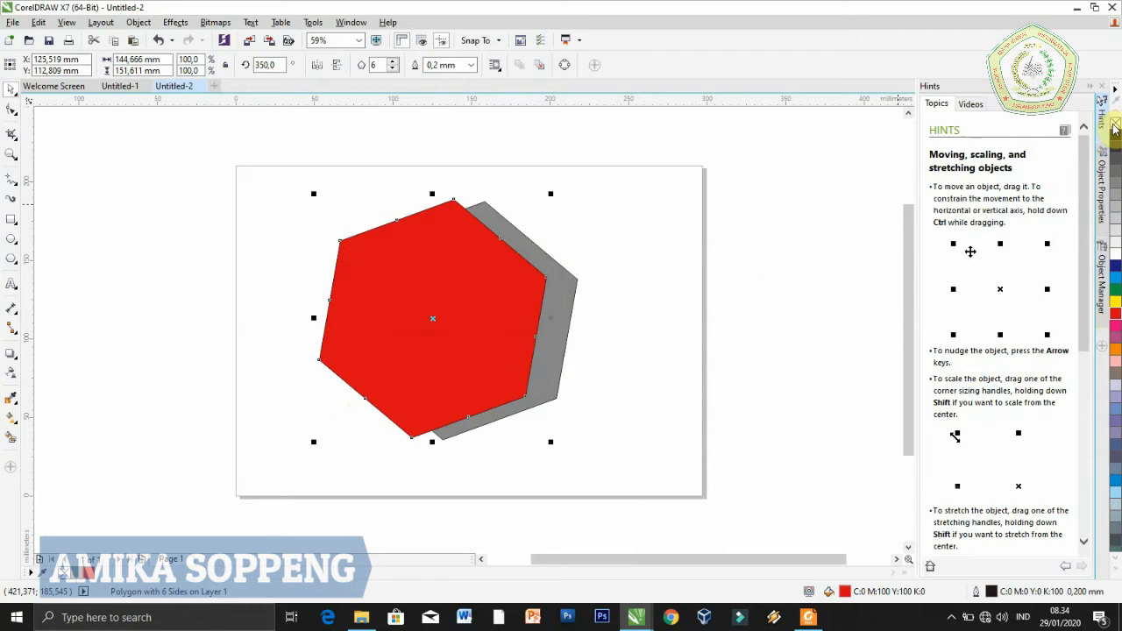
Remove the outlines from the red and grey hexagons
{"action": "left_click", "coordinate": [556, 318]}
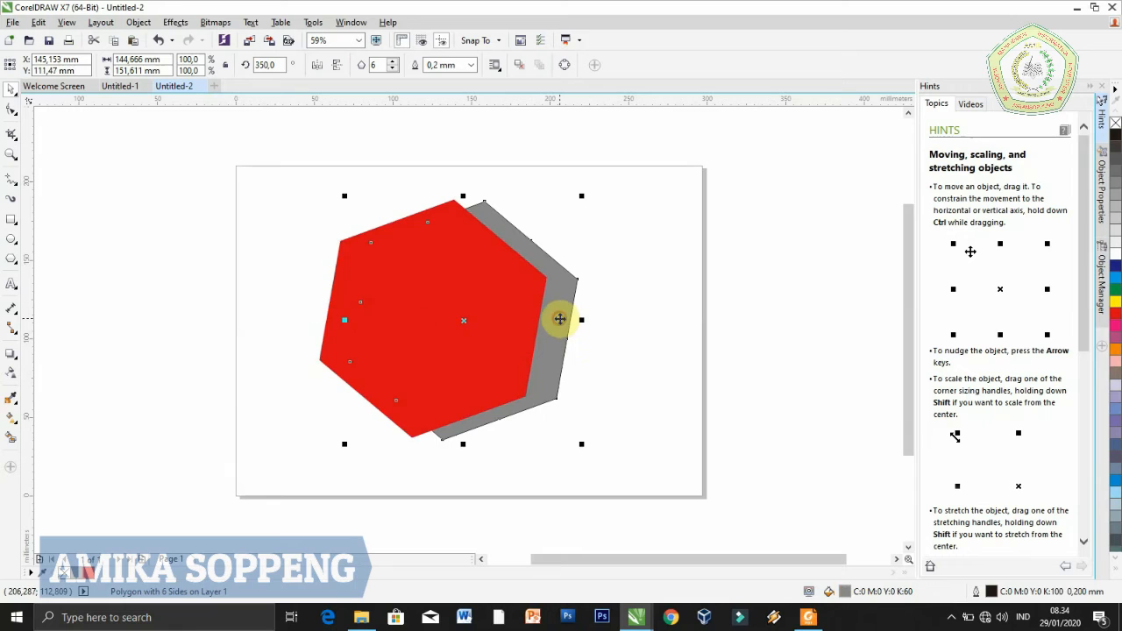
{"action": "right_click", "coordinate": [1115, 123]}
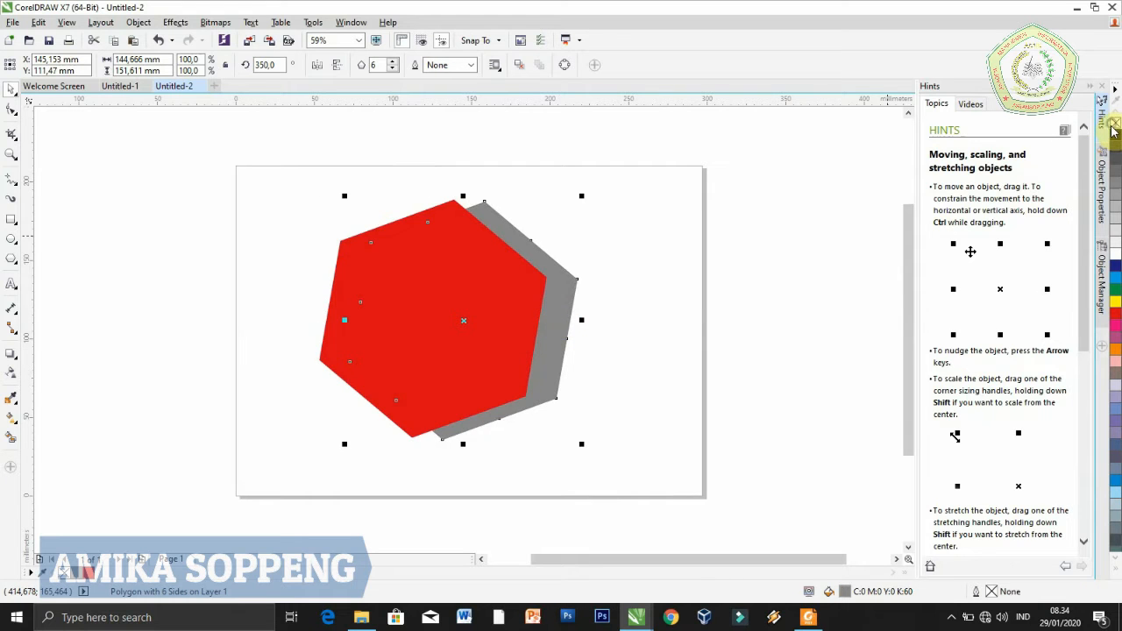
{"action": "left_click", "coordinate": [637, 356]}
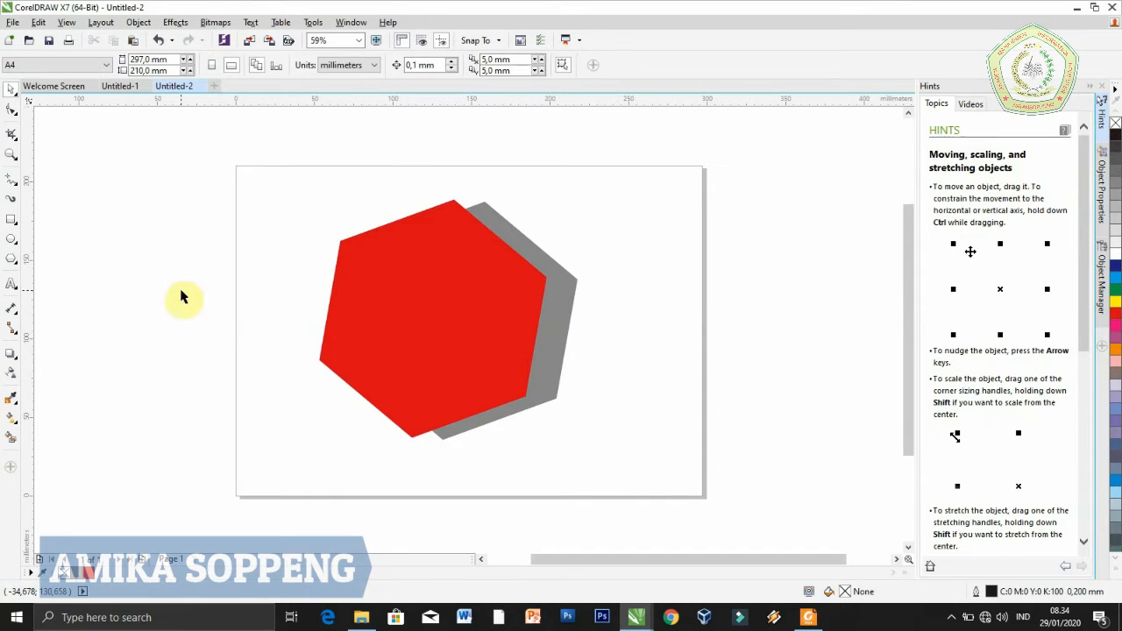
Draw a wide ellipse about 149 by 66 mm over the page's upper-left corner, overlapping the red hexagon
{"action": "left_click", "coordinate": [14, 243]}
{"action": "left_click", "coordinate": [36, 237]}
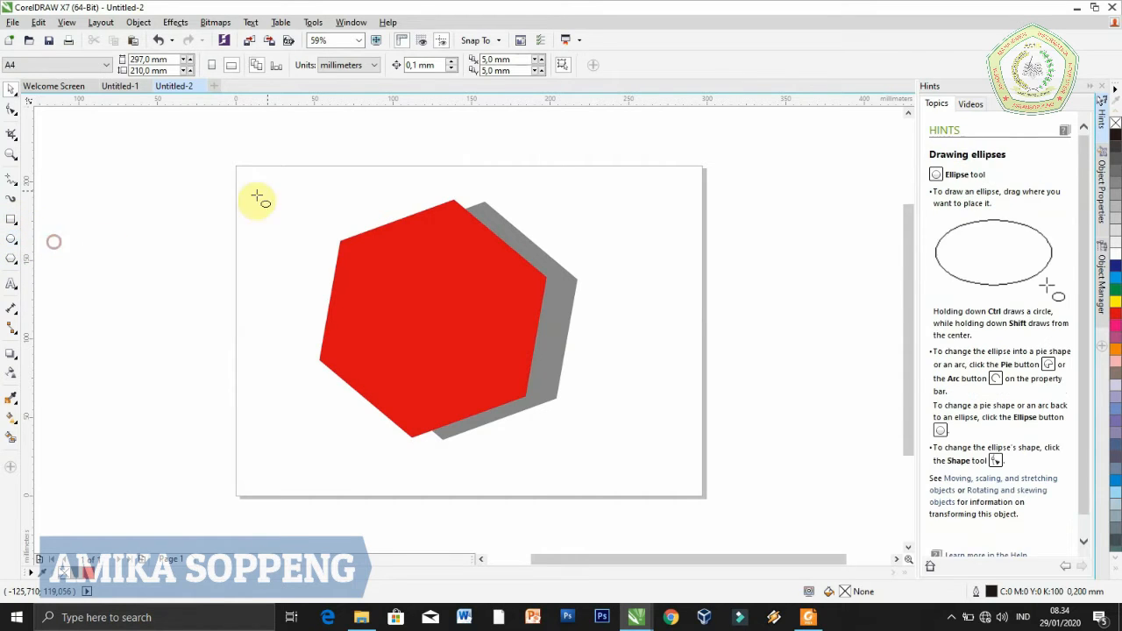
{"action": "left_click_drag", "start_coordinate": [171, 179], "coordinate": [404, 285]}
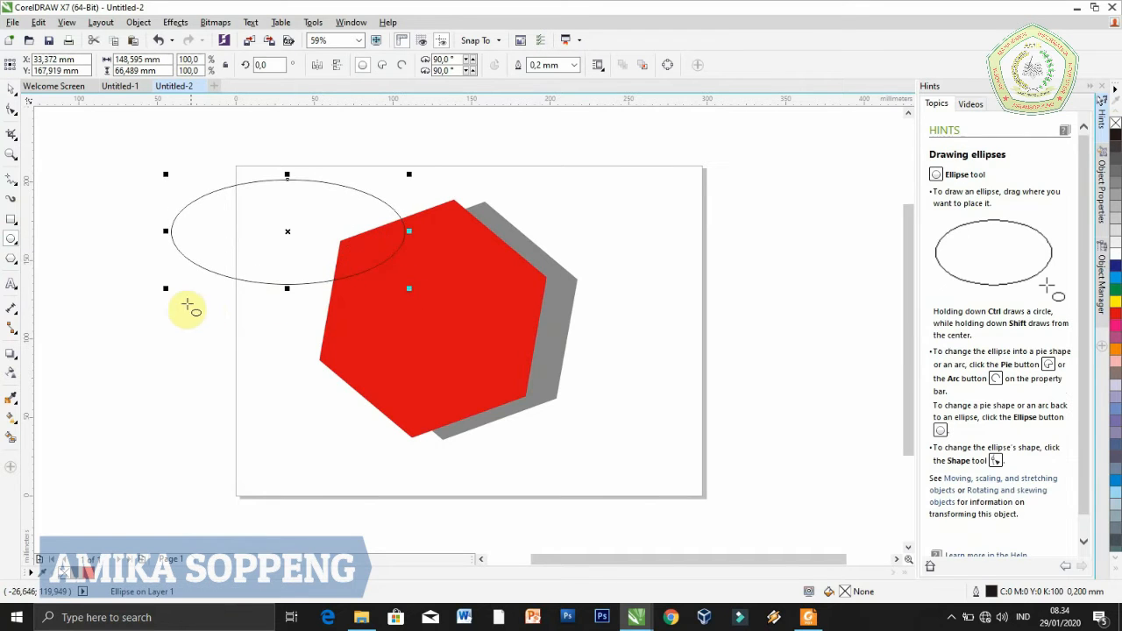
{"action": "left_click", "coordinate": [12, 91]}
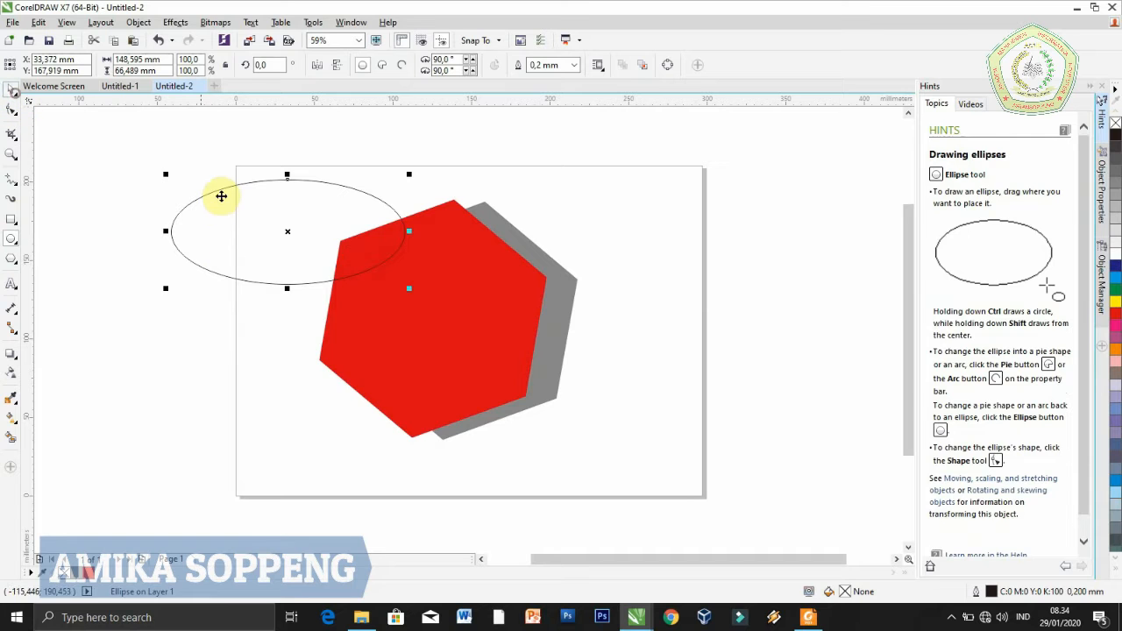
Copy the ellipse and paste a duplicate in the same place
{"action": "right_click", "coordinate": [225, 207]}
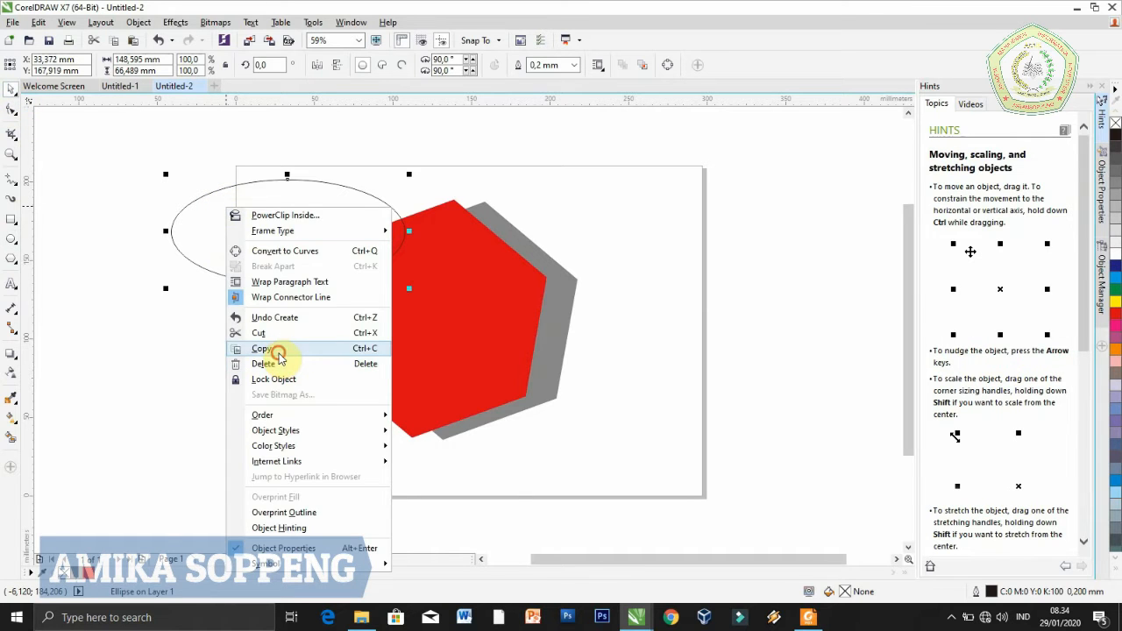
{"action": "left_click", "coordinate": [261, 349]}
{"action": "left_click", "coordinate": [143, 317]}
{"action": "right_click", "coordinate": [141, 312]}
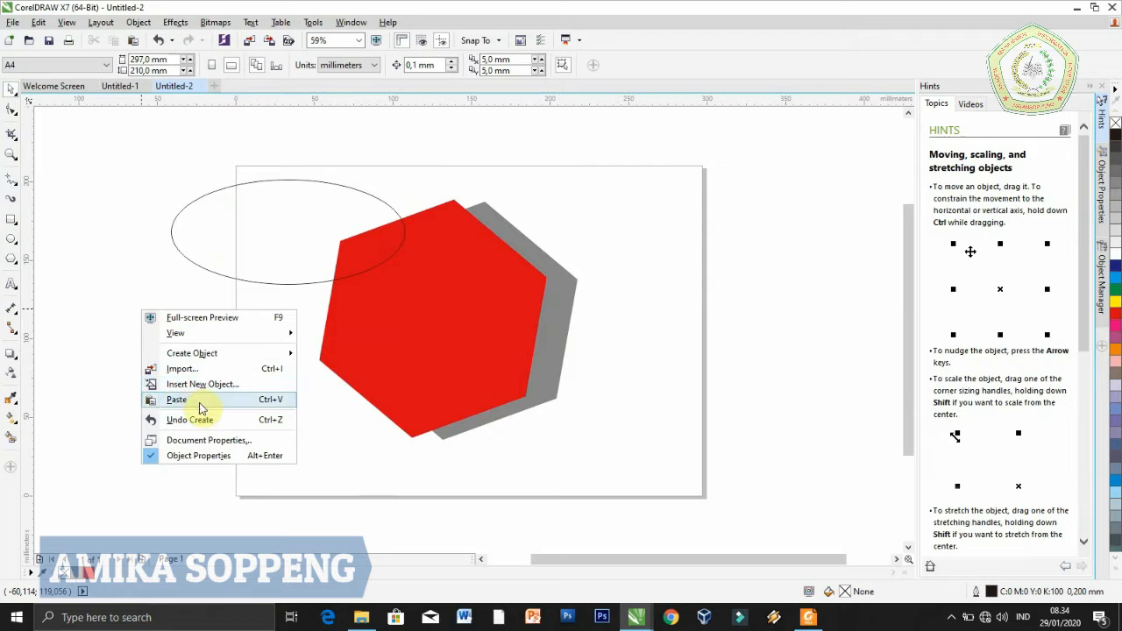
{"action": "left_click", "coordinate": [203, 405]}
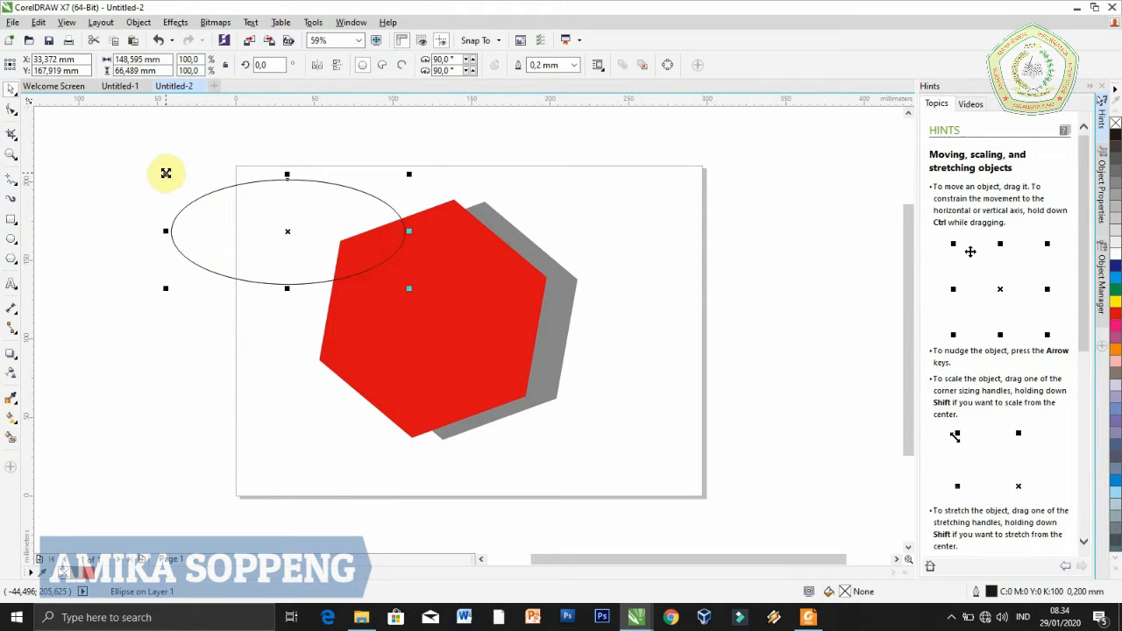
Enlarge the pasted ellipse to about 191 by 85 mm and position it slightly above the smaller one
{"action": "left_click_drag", "start_coordinate": [161, 170], "coordinate": [131, 143]}
{"action": "left_click_drag", "start_coordinate": [285, 225], "coordinate": [292, 216]}
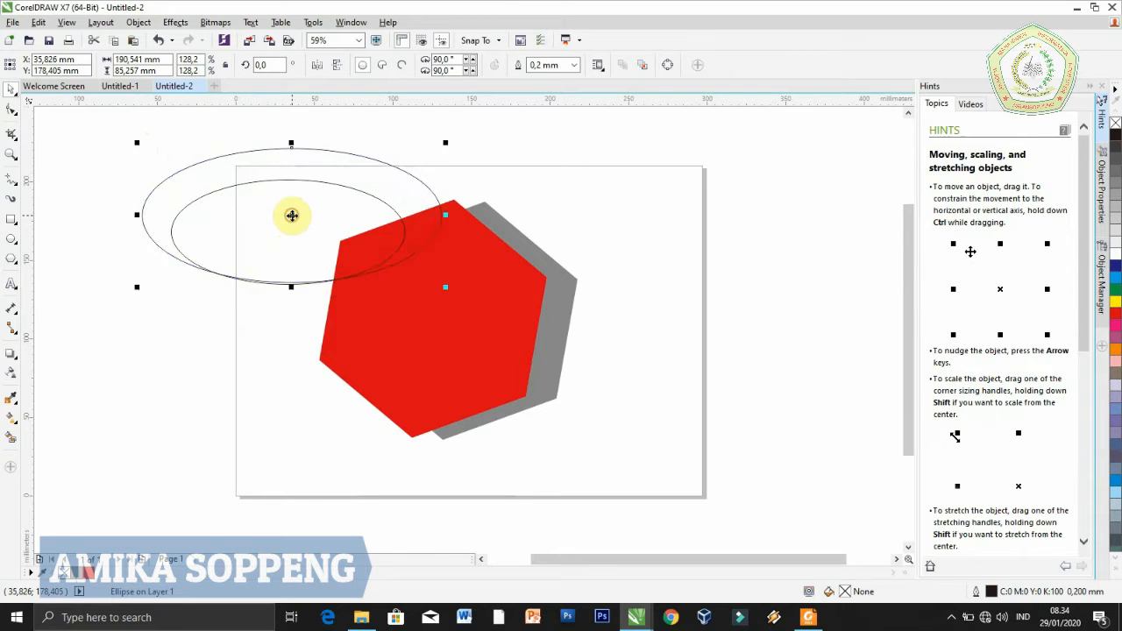
{"action": "left_click", "coordinate": [295, 292]}
Cut the smaller ellipse out of the larger one with Front Minus Back to form an open crescent
{"action": "left_click", "coordinate": [294, 286]}
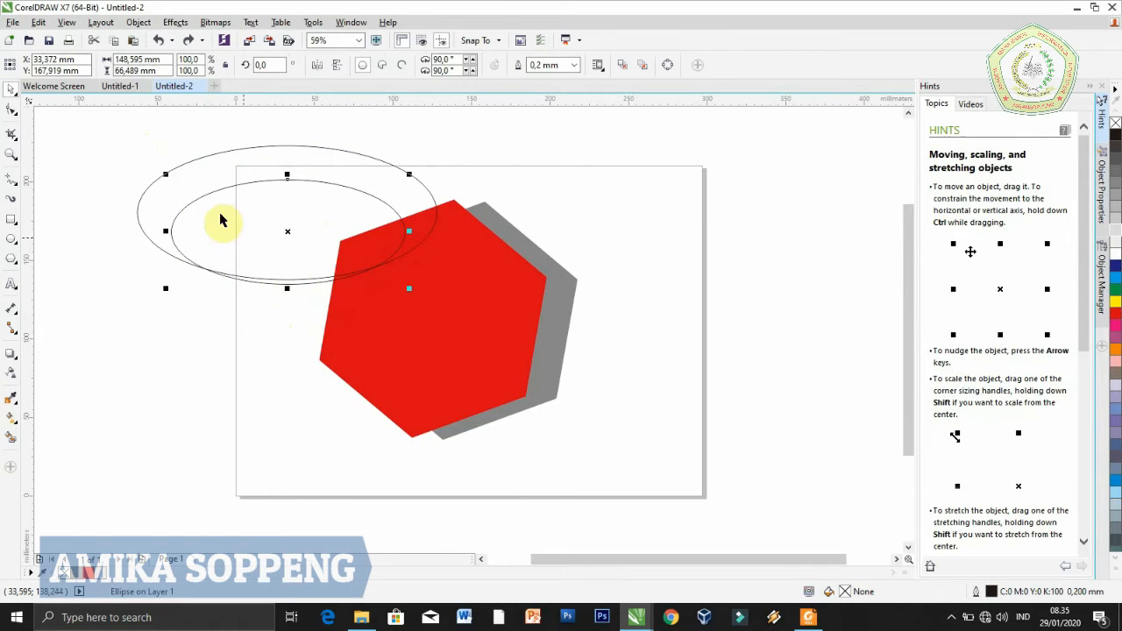
{"action": "left_click", "coordinate": [147, 210], "text": "shift"}
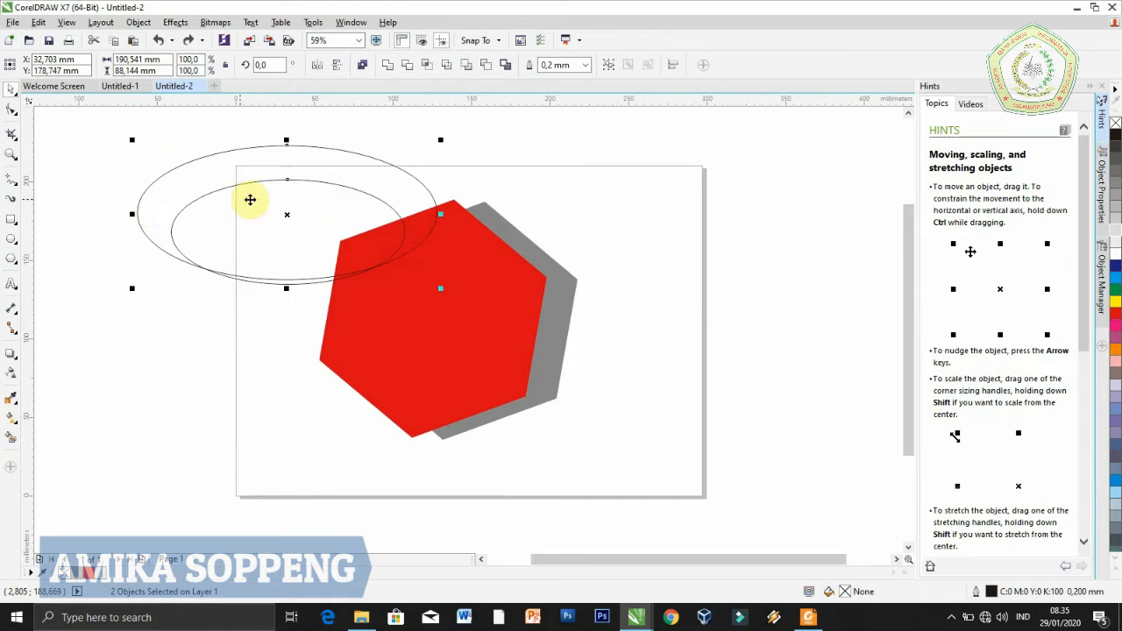
{"action": "left_click", "coordinate": [407, 67]}
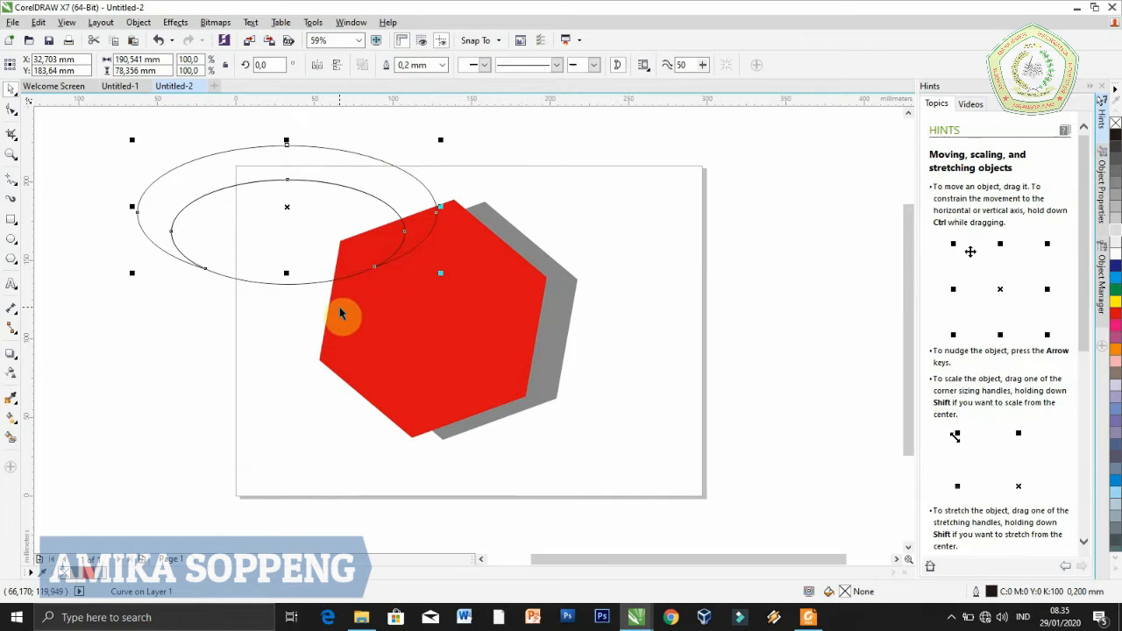
{"action": "key", "text": "ctrl+z"}
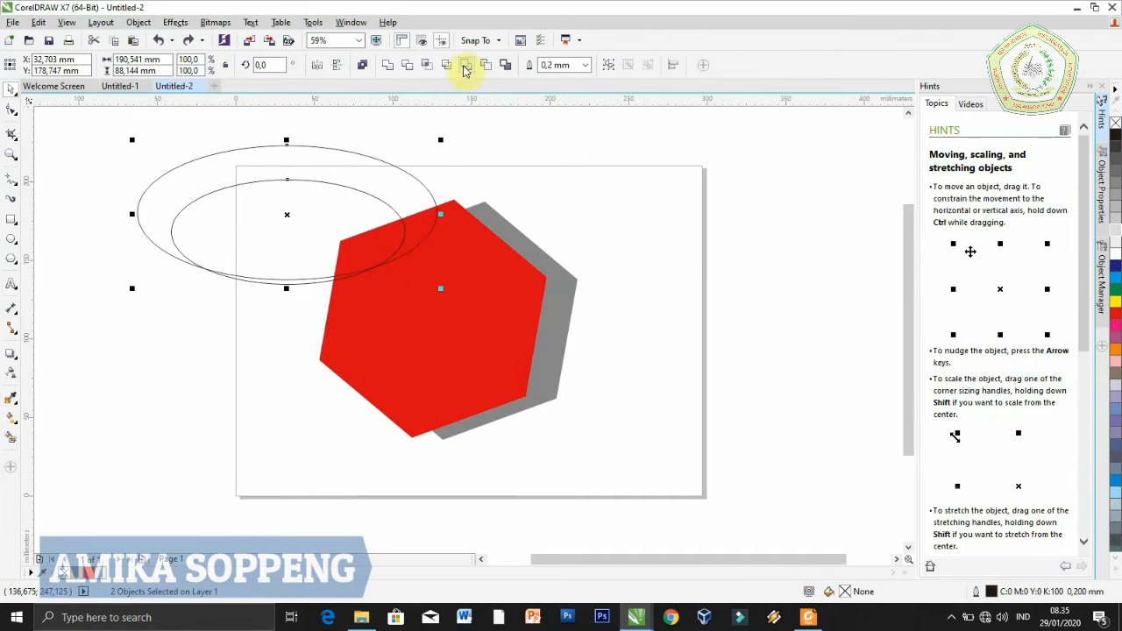
{"action": "left_click", "coordinate": [466, 70]}
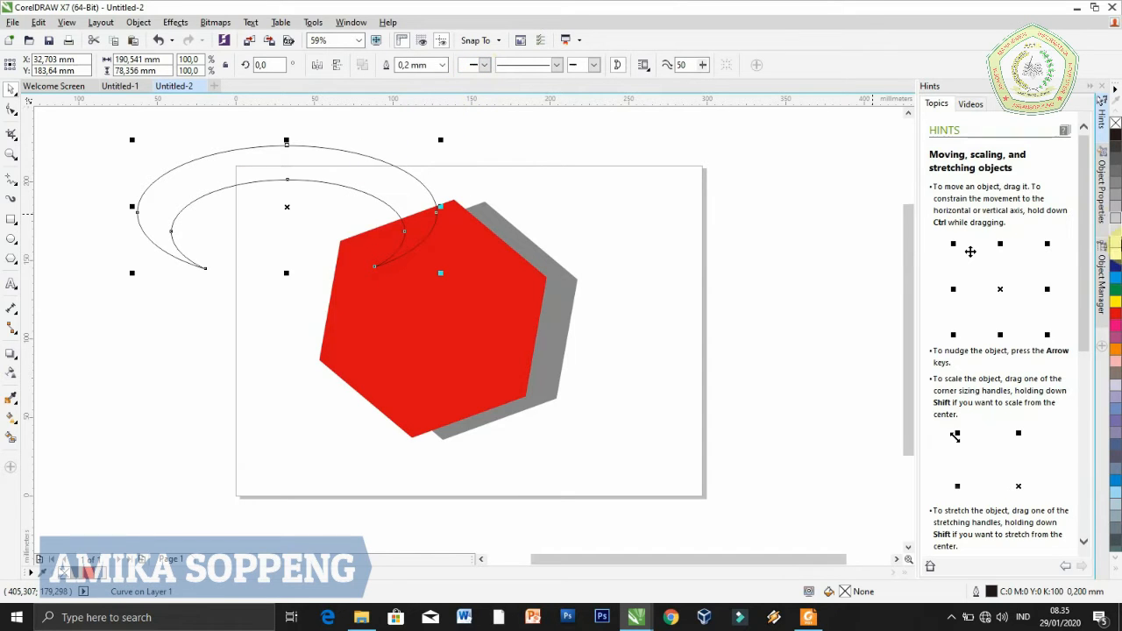
Fill the crescent with 20% black and remove its outline
{"action": "left_click", "coordinate": [1115, 231]}
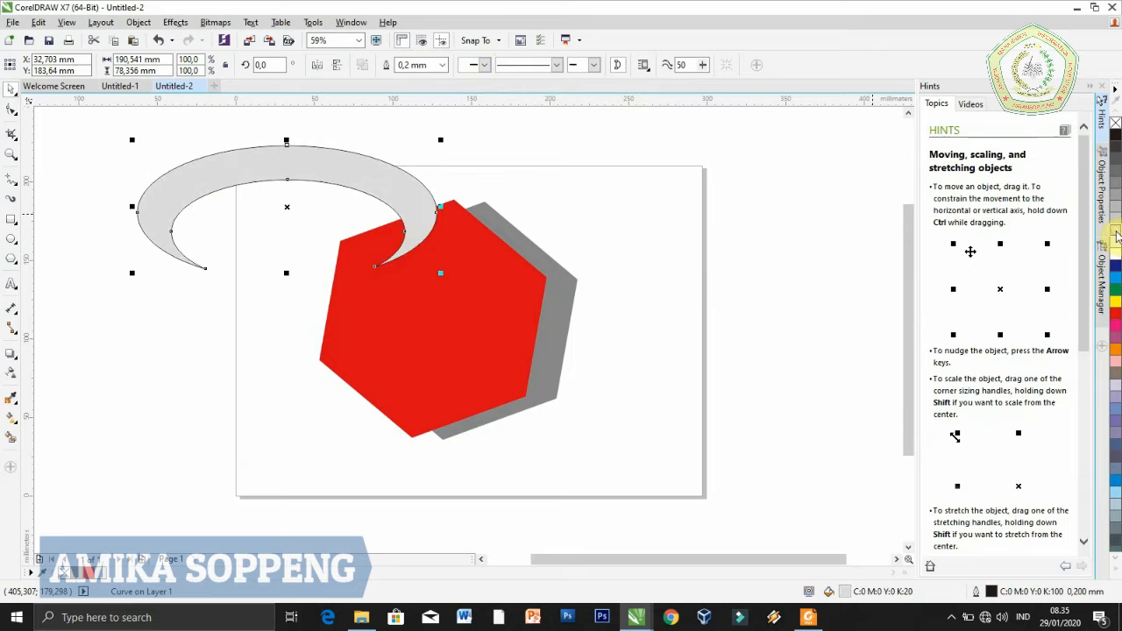
{"action": "right_click", "coordinate": [1115, 124]}
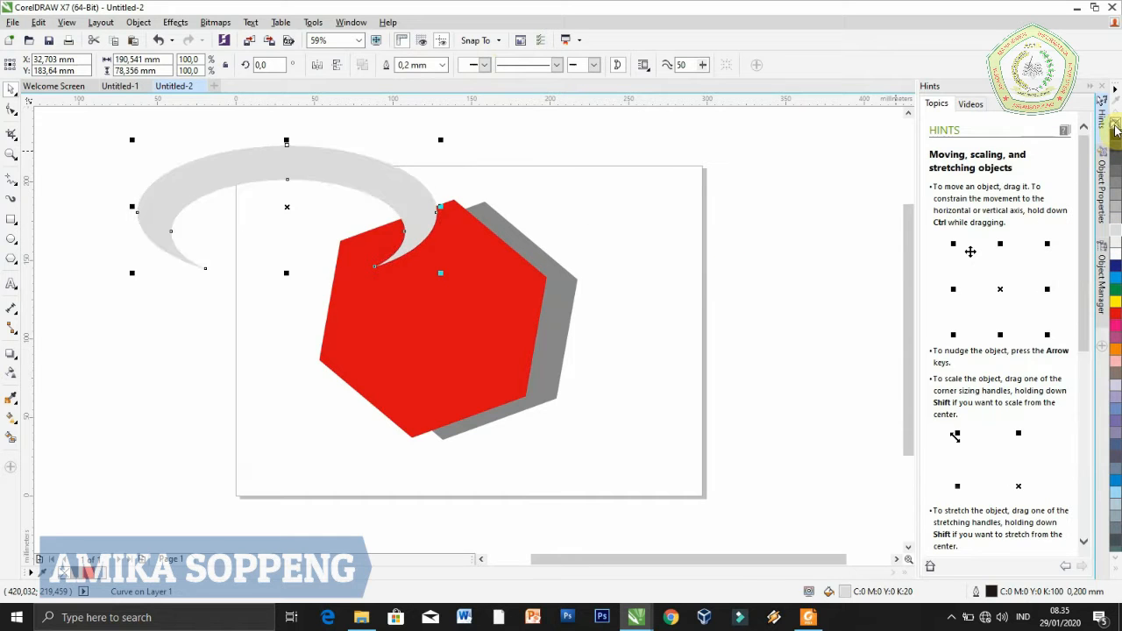
Move the crescent over the lower half of the hexagons, centred at about X 113 mm, Y 87 mm
{"action": "left_click_drag", "start_coordinate": [288, 206], "coordinate": [412, 358]}
{"action": "left_click", "coordinate": [601, 460]}
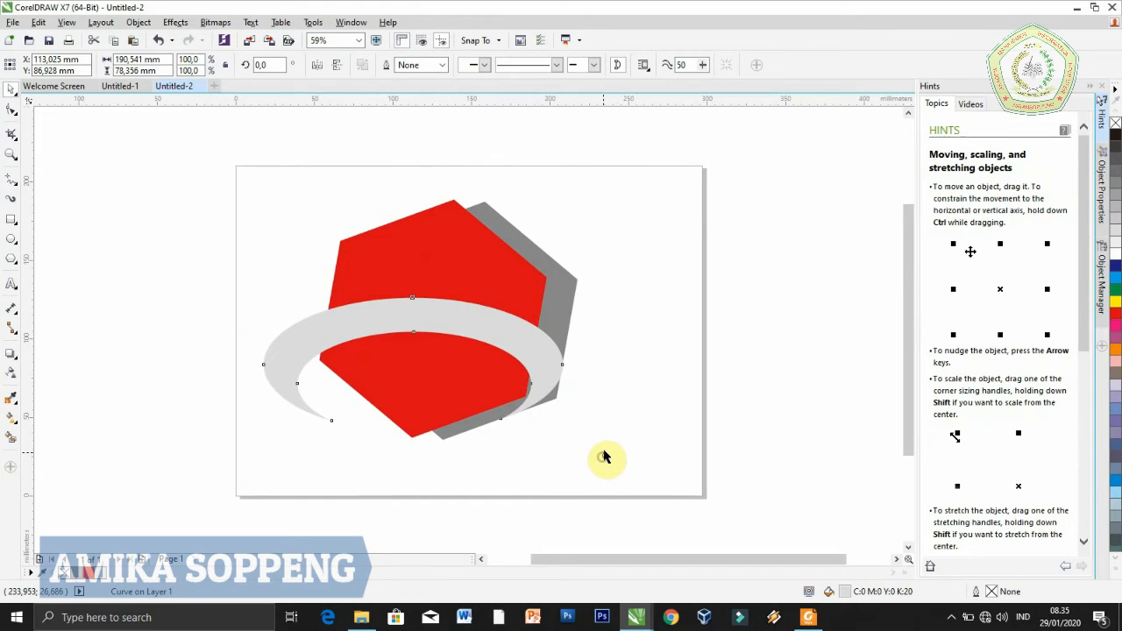
Rotate the light grey crescent to an angle of about 19.5°
{"action": "left_click", "coordinate": [458, 331]}
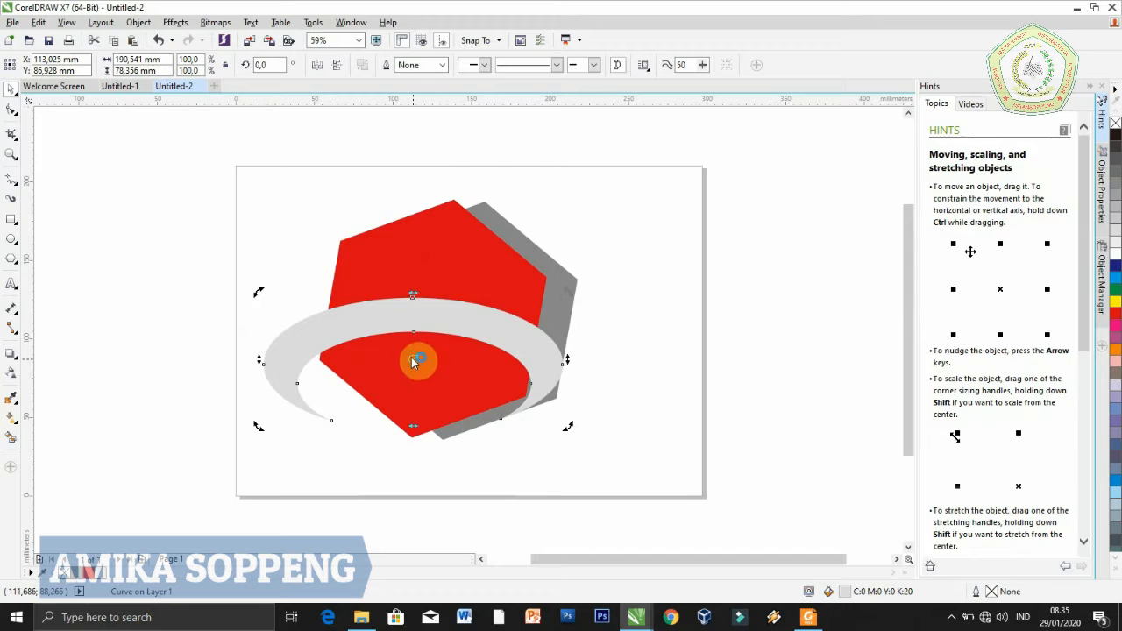
{"action": "left_click", "coordinate": [412, 359]}
{"action": "left_click_drag", "start_coordinate": [570, 424], "coordinate": [591, 371]}
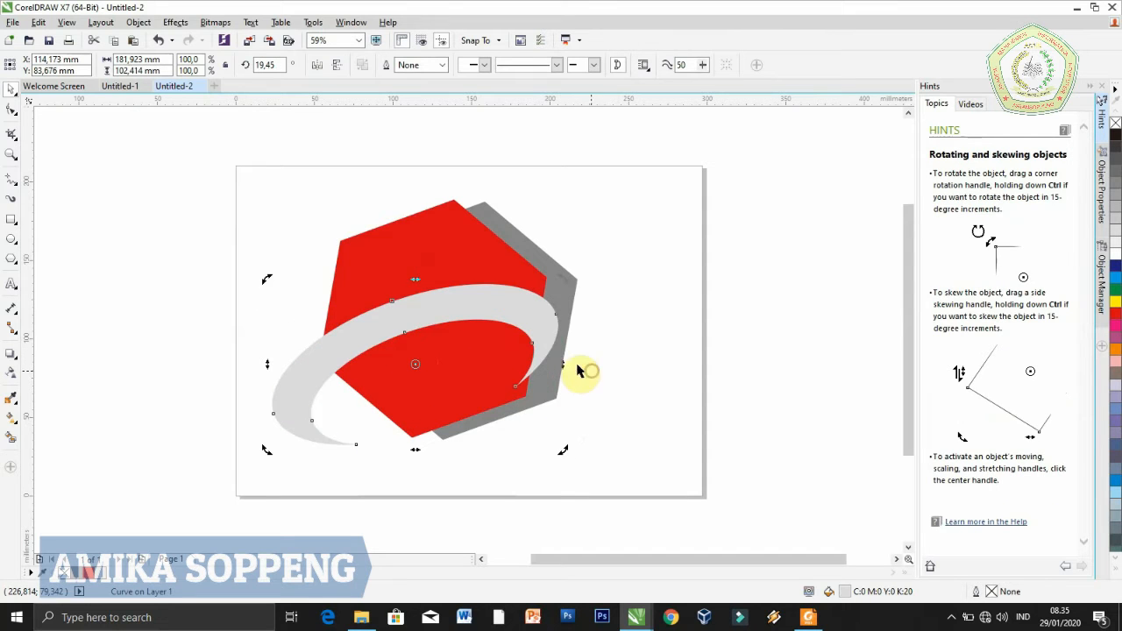
Enlarge the crescent proportionally to about 231 by 130 mm and centre it at about X 129 mm, Y 106 mm
{"action": "left_click", "coordinate": [414, 363]}
{"action": "left_click_drag", "start_coordinate": [562, 278], "coordinate": [639, 234]}
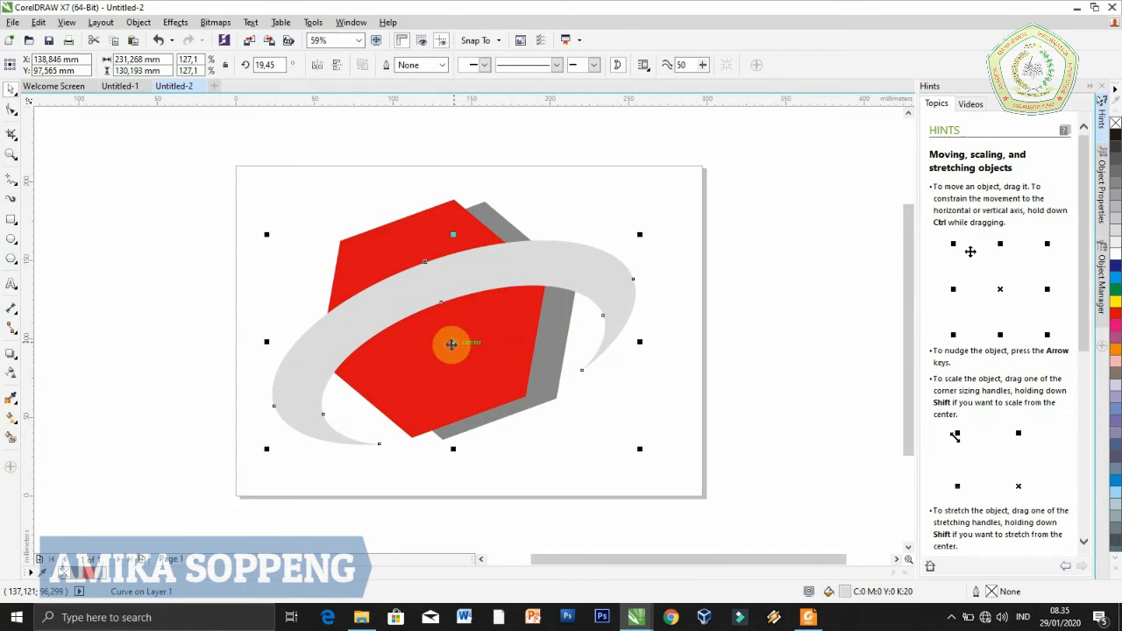
{"action": "left_click", "coordinate": [452, 343]}
{"action": "left_click", "coordinate": [455, 341]}
{"action": "left_click_drag", "start_coordinate": [453, 341], "coordinate": [438, 330]}
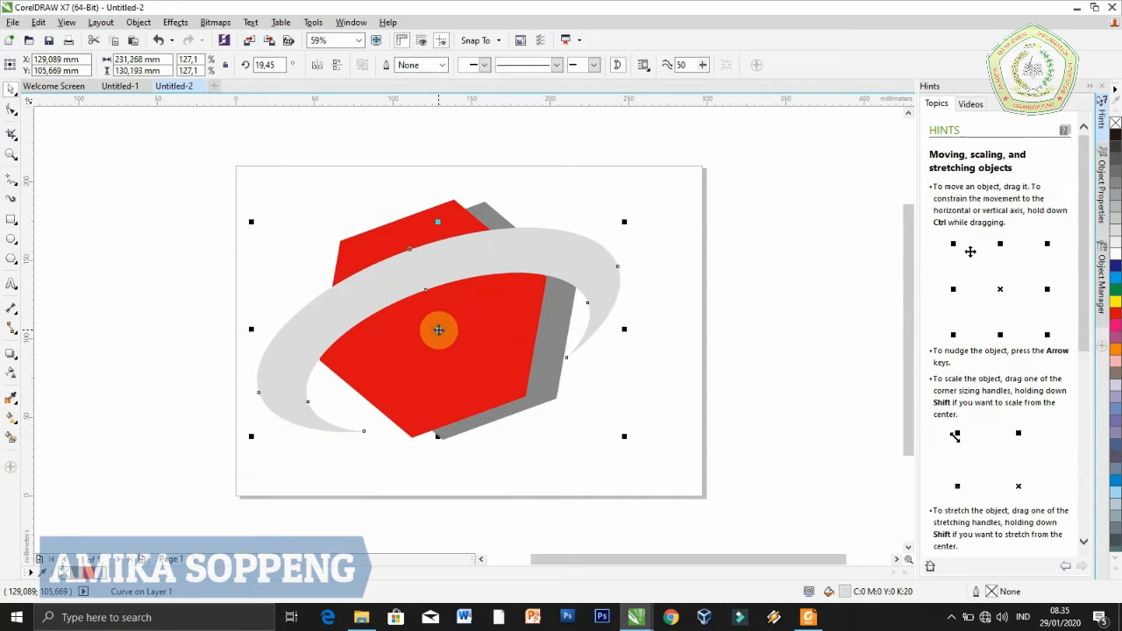
Copy the crescent and paste a duplicate exactly on top of it
{"action": "right_click", "coordinate": [445, 268]}
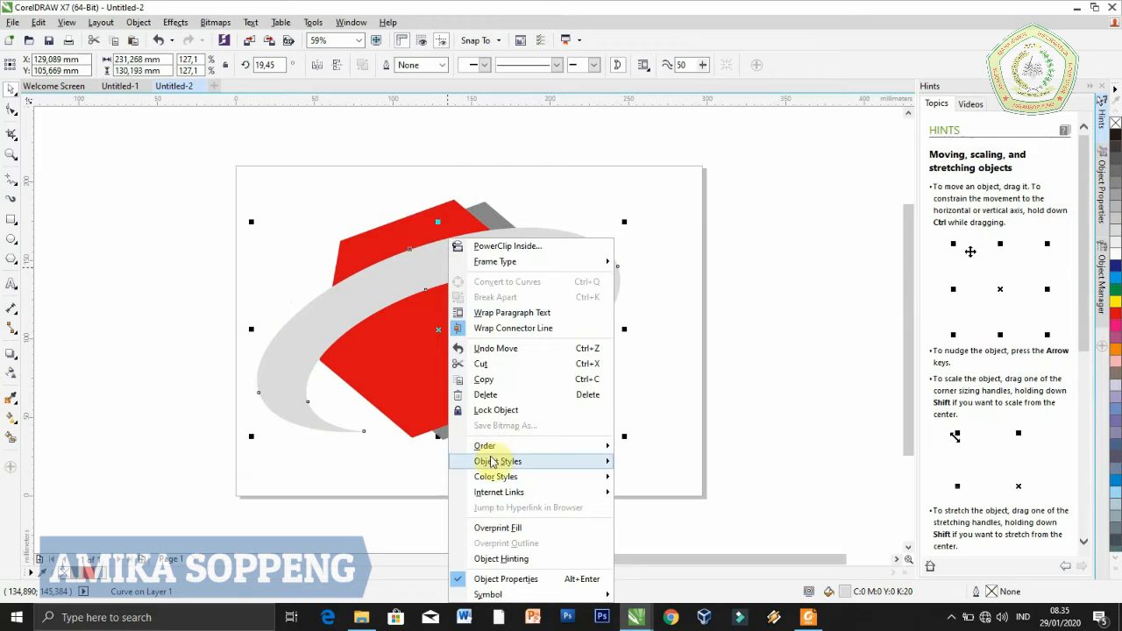
{"action": "left_click", "coordinate": [495, 383]}
{"action": "left_click", "coordinate": [183, 316]}
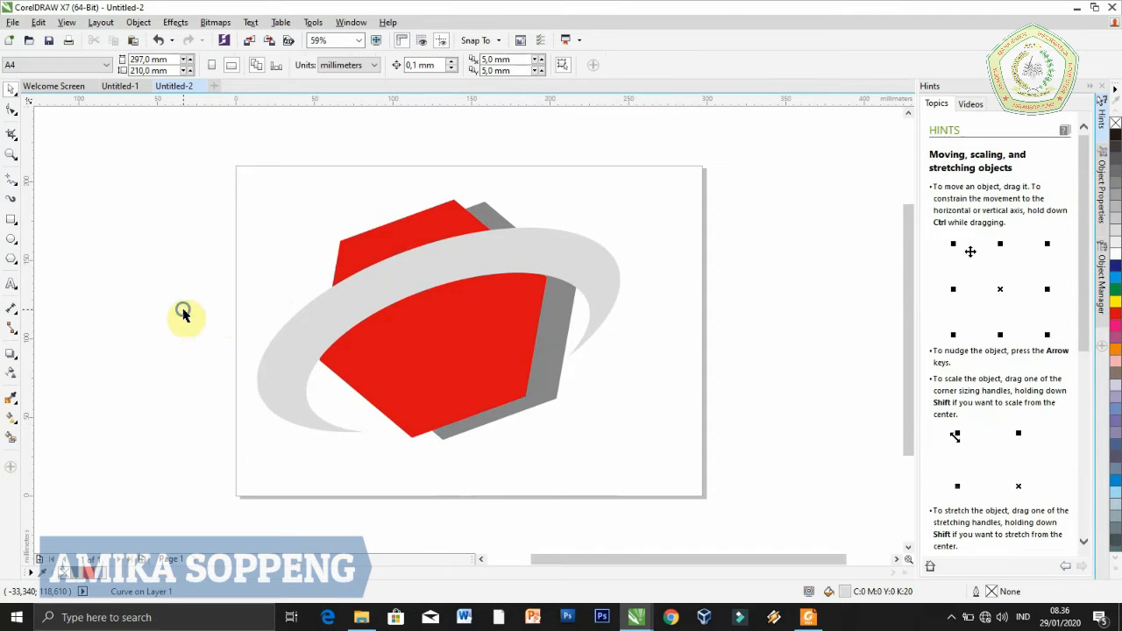
{"action": "right_click", "coordinate": [184, 314]}
{"action": "left_click", "coordinate": [218, 403]}
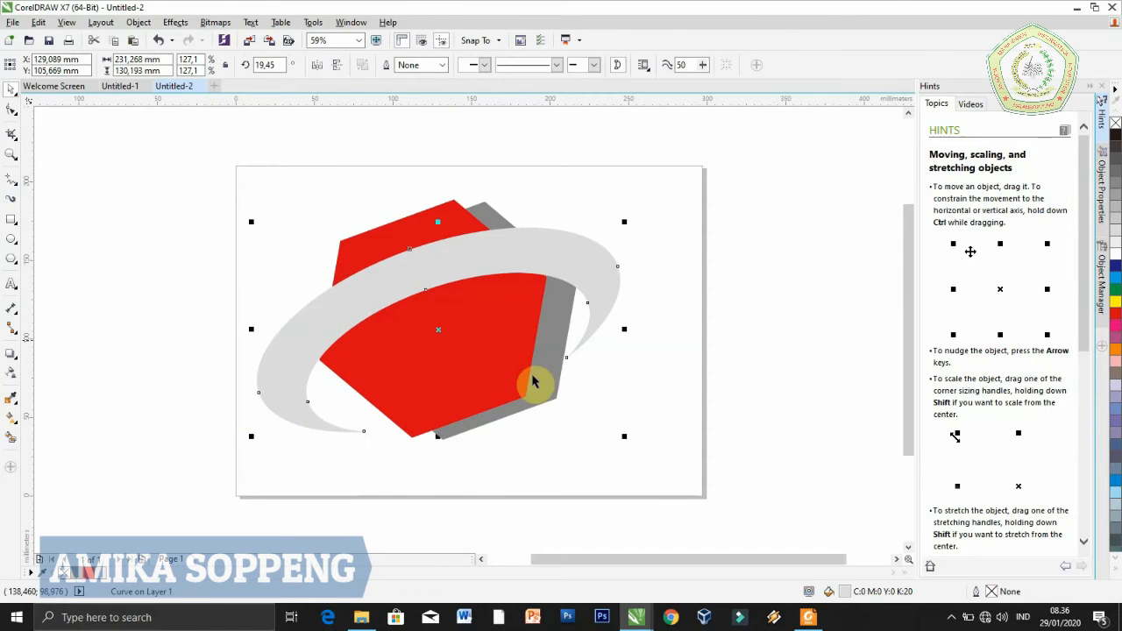
Turn the duplicate crescent upright to about 111.6° and scale it up about its centre to 143.8%
{"action": "left_click", "coordinate": [440, 340]}
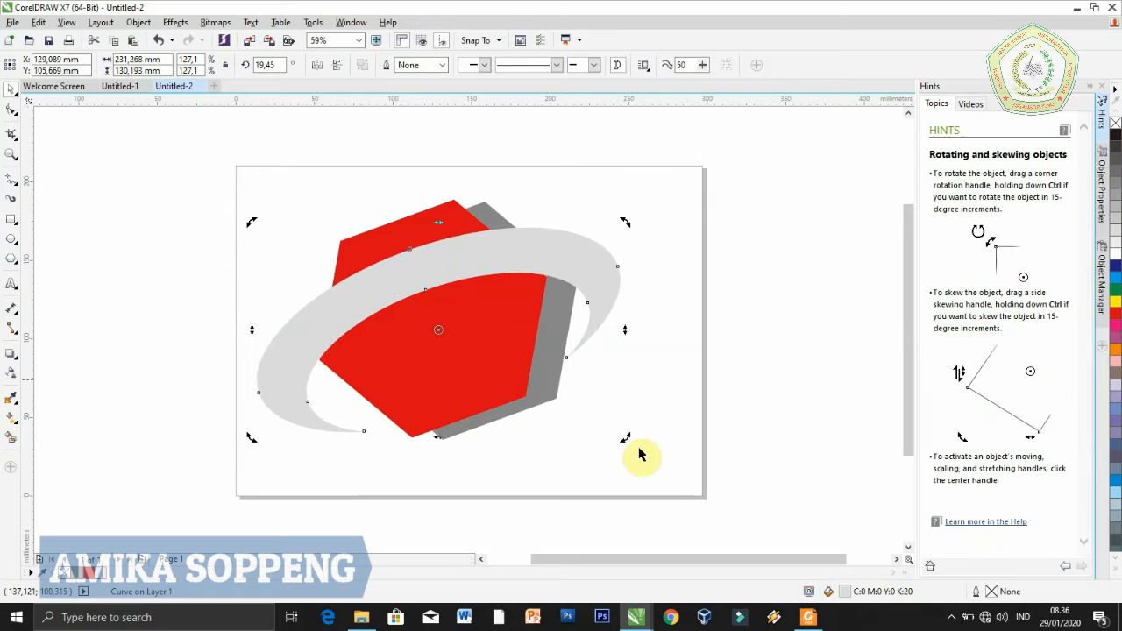
{"action": "left_click_drag", "start_coordinate": [626, 441], "coordinate": [517, 123]}
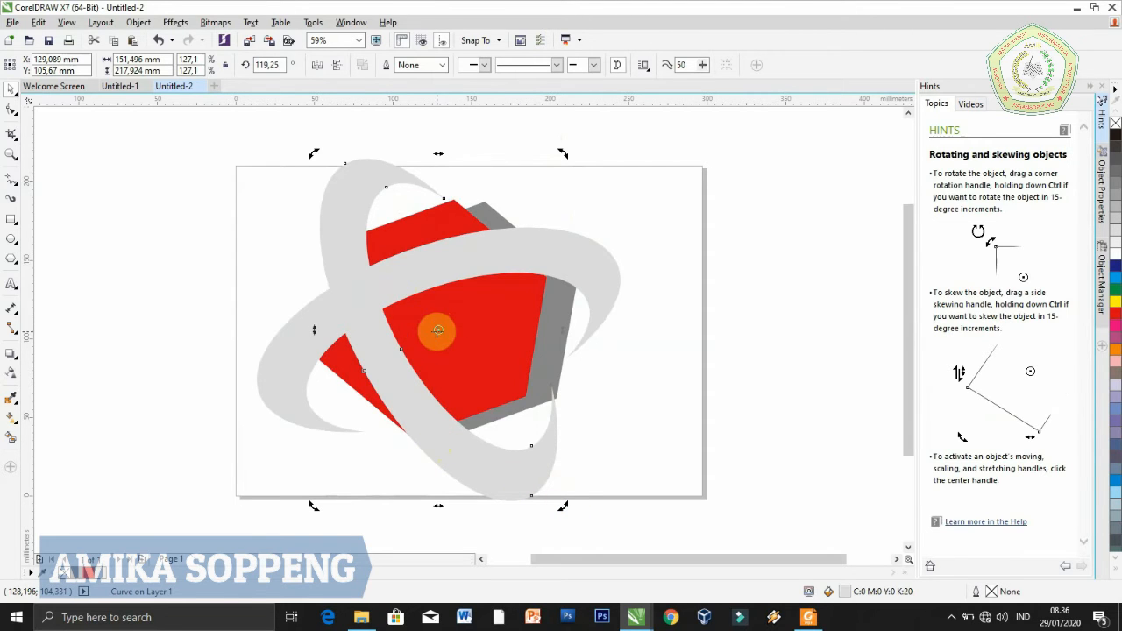
{"action": "left_click", "coordinate": [440, 327]}
{"action": "left_click_drag", "start_coordinate": [314, 153], "coordinate": [297, 128]}
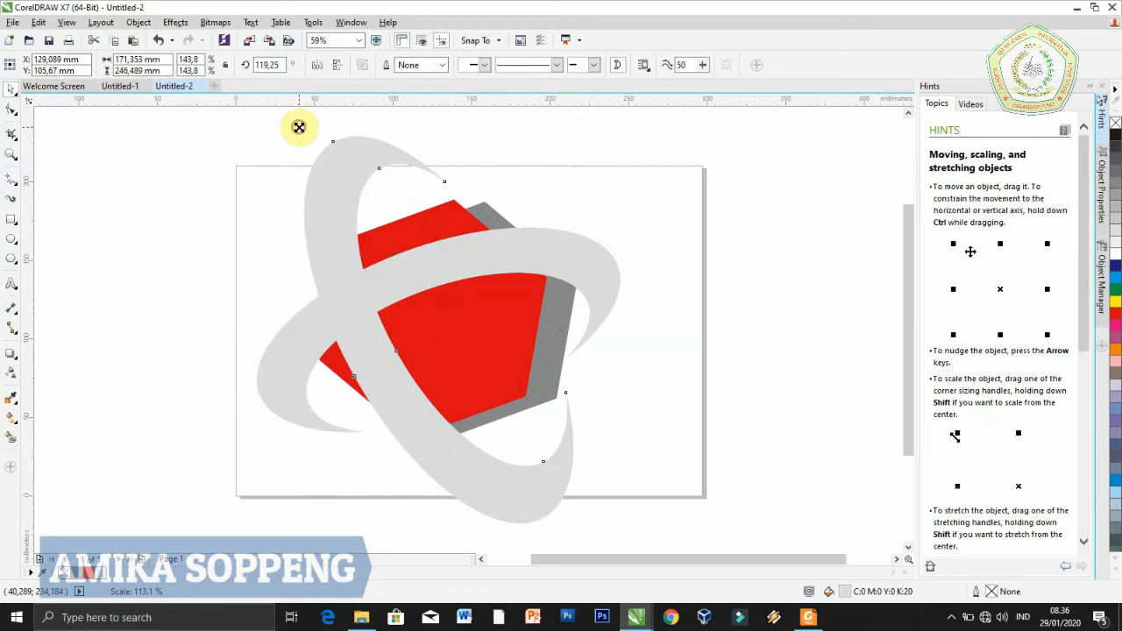
{"action": "left_click", "coordinate": [439, 332]}
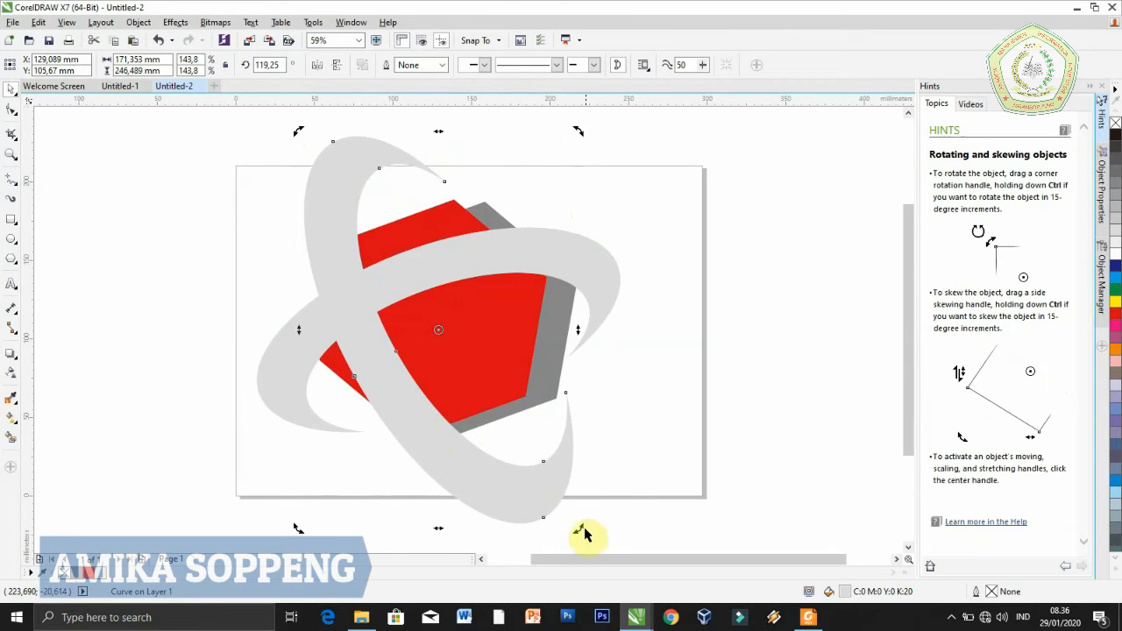
{"action": "left_click_drag", "start_coordinate": [578, 528], "coordinate": [557, 486]}
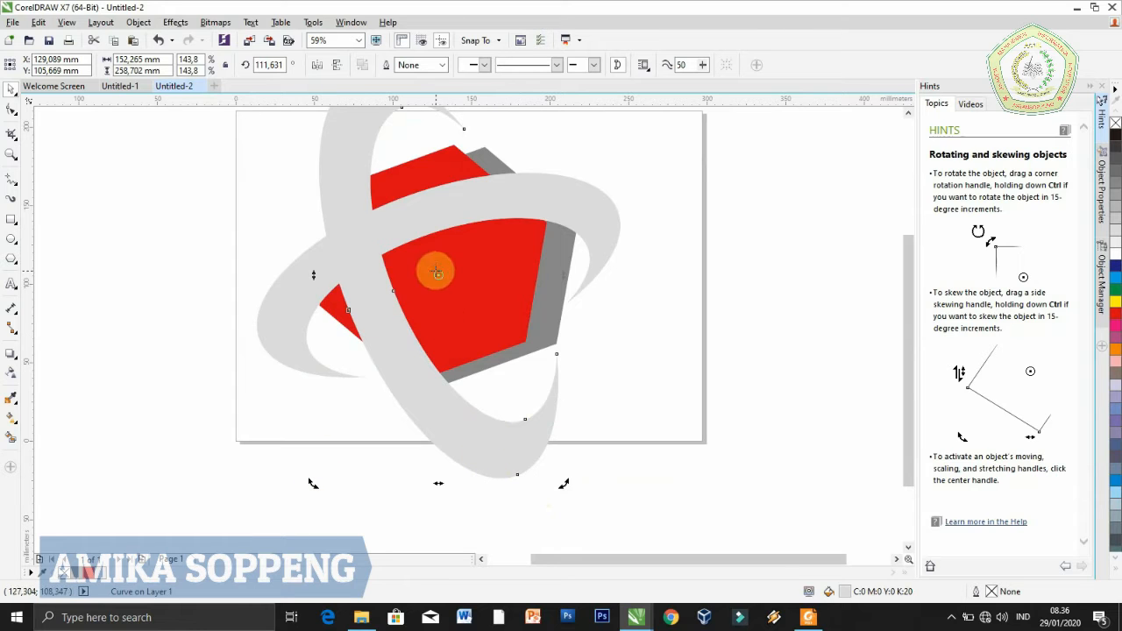
Narrow the upright crescent to about 108 mm and move it leftward to about X 104 mm, Y 110 mm
{"action": "left_click", "coordinate": [702, 383]}
{"action": "left_click_drag", "start_coordinate": [904, 418], "coordinate": [902, 387]}
{"action": "left_click", "coordinate": [357, 360]}
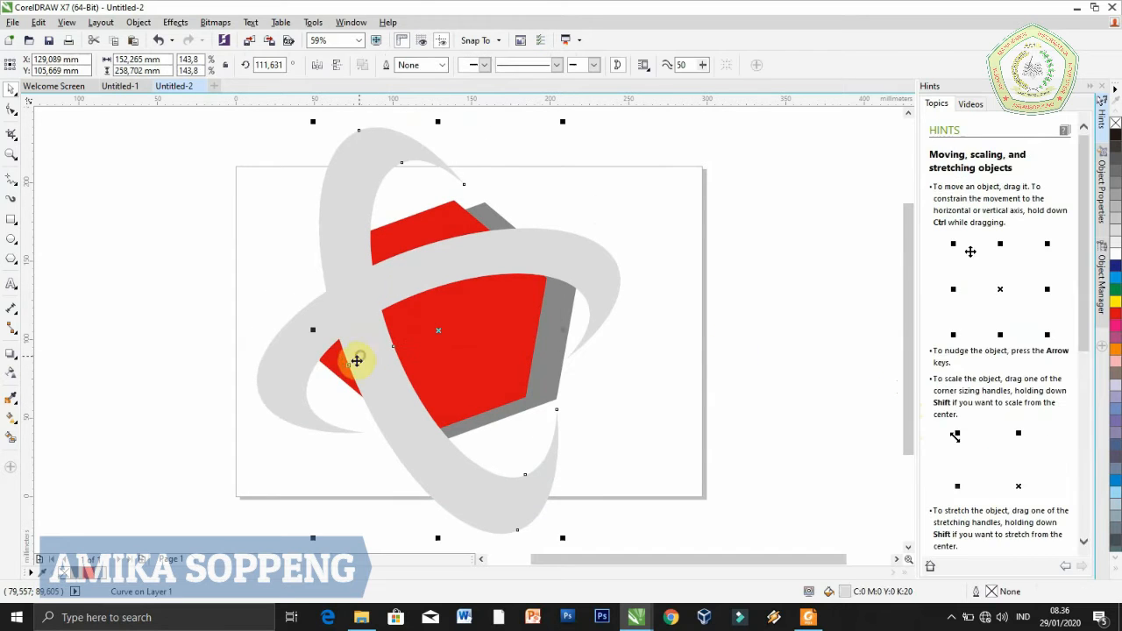
{"action": "left_click_drag", "start_coordinate": [313, 331], "coordinate": [383, 320]}
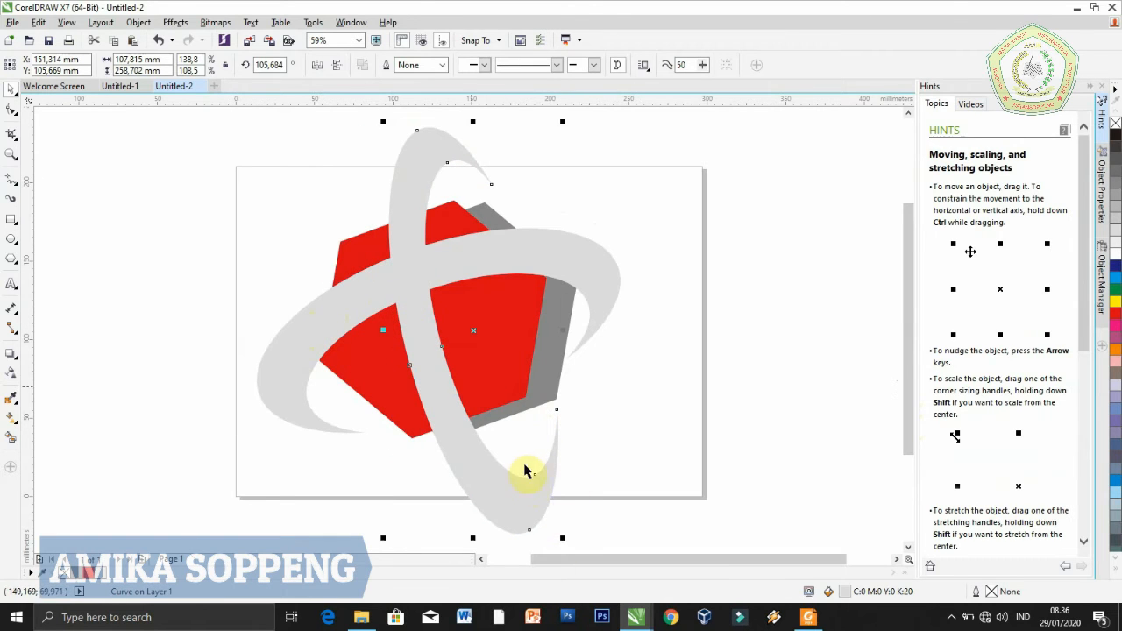
{"action": "left_click_drag", "start_coordinate": [476, 328], "coordinate": [400, 324]}
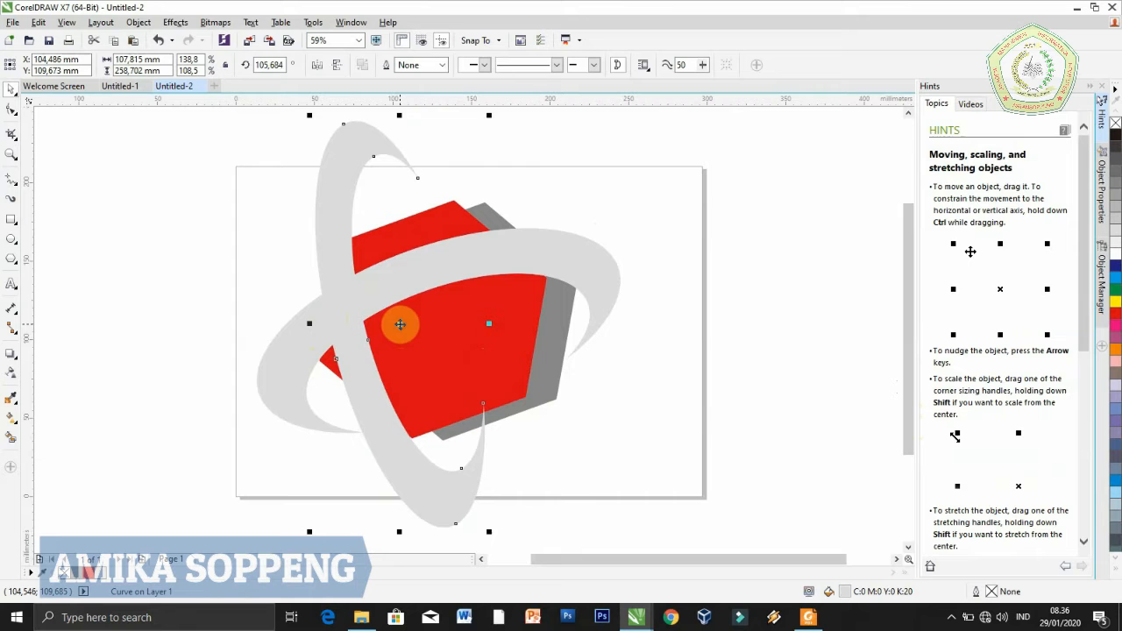
Flatten the horizontal crescent to about 102 mm high and move it to about X 126 mm, Y 102 mm
{"action": "left_click", "coordinate": [419, 242]}
{"action": "left_click_drag", "start_coordinate": [445, 220], "coordinate": [441, 240]}
{"action": "left_click_drag", "start_coordinate": [439, 325], "coordinate": [435, 337]}
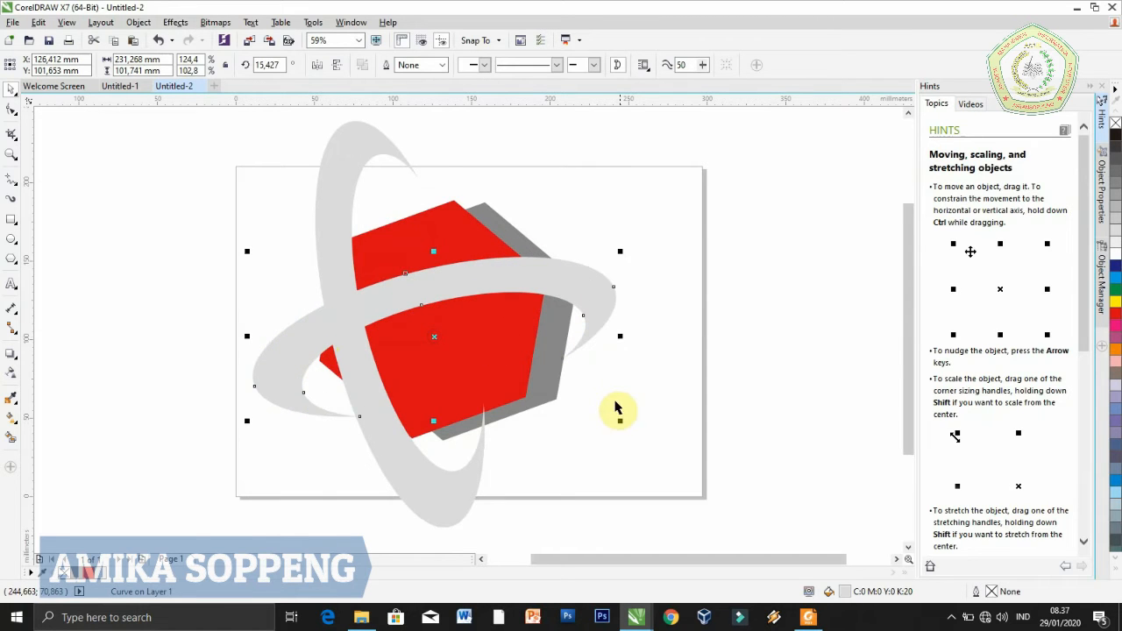
Rotate the horizontal crescent to about 19.4° and centre it at about X 122 mm, Y 105 mm
{"action": "left_click", "coordinate": [431, 334]}
{"action": "left_click_drag", "start_coordinate": [619, 421], "coordinate": [617, 397]}
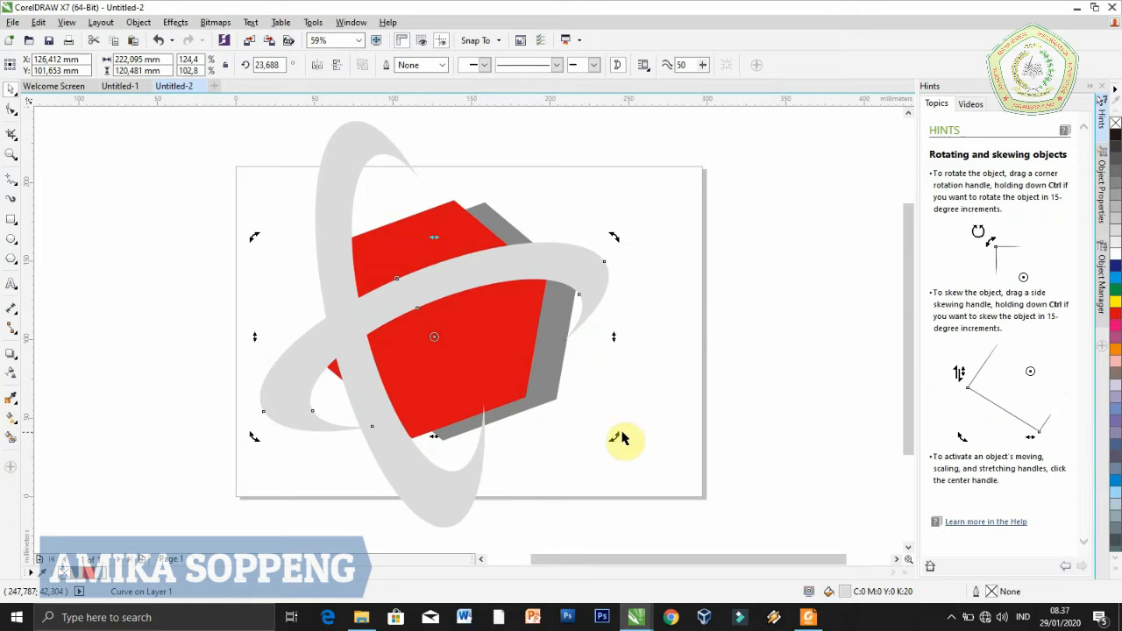
{"action": "left_click_drag", "start_coordinate": [614, 437], "coordinate": [614, 454]}
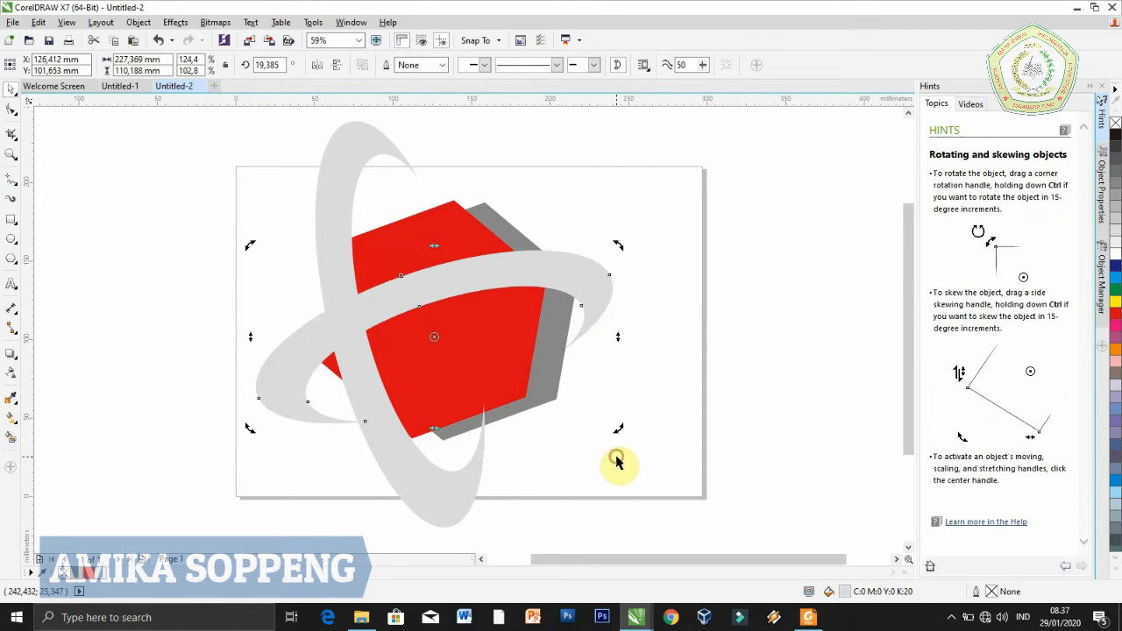
{"action": "left_click", "coordinate": [434, 336]}
{"action": "left_click_drag", "start_coordinate": [434, 336], "coordinate": [427, 331]}
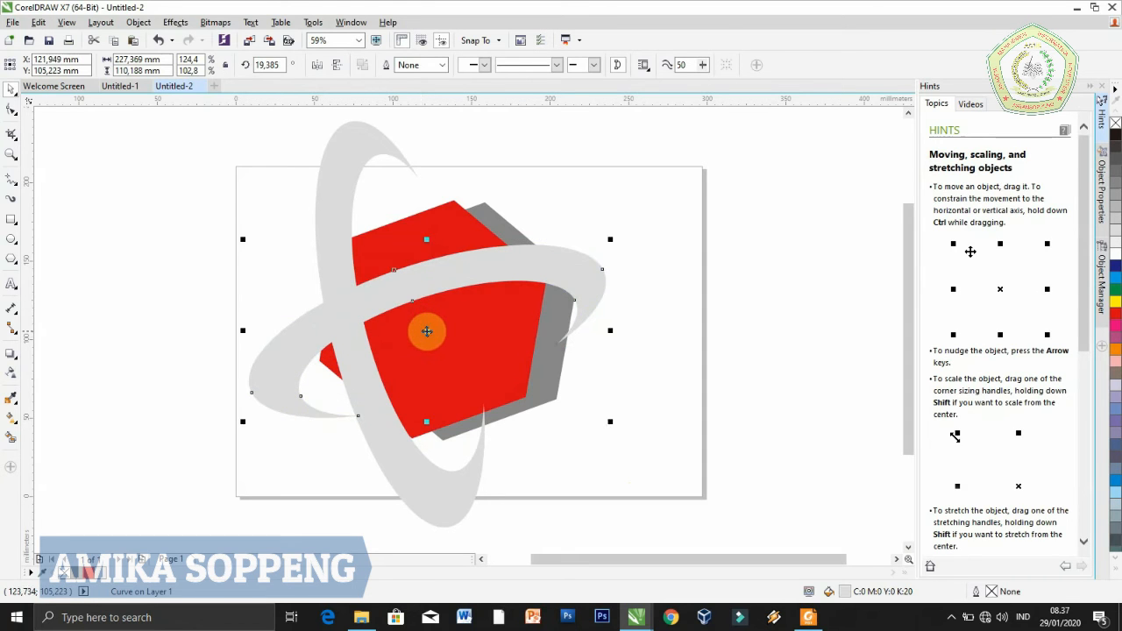
Enlarge the red and grey hexagons together to about 205 by 191 mm
{"action": "left_click", "coordinate": [430, 330]}
{"action": "left_click_drag", "start_coordinate": [653, 466], "coordinate": [281, 164]}
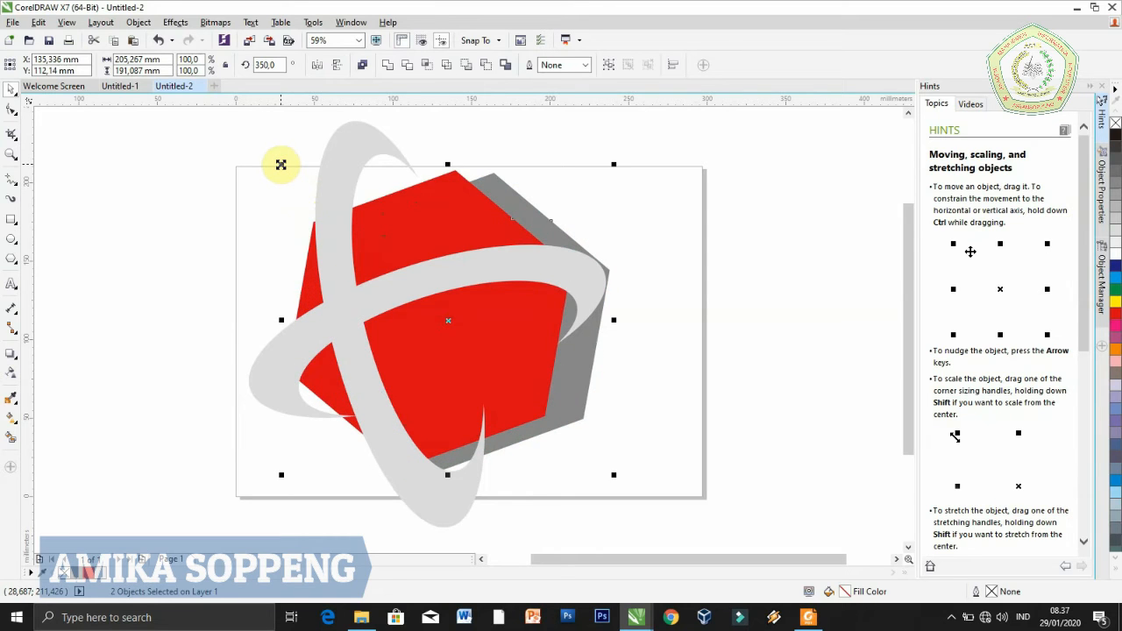
Widen the horizontal crescent at both ends to about 264 mm
{"action": "left_click", "coordinate": [281, 394]}
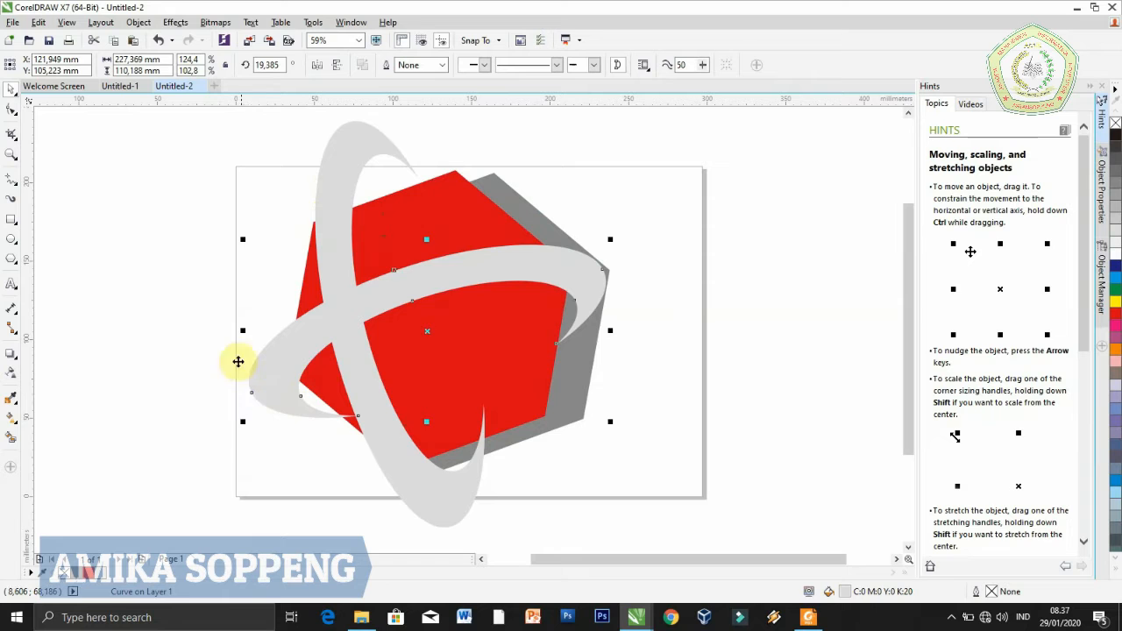
{"action": "left_click_drag", "start_coordinate": [243, 331], "coordinate": [216, 330]}
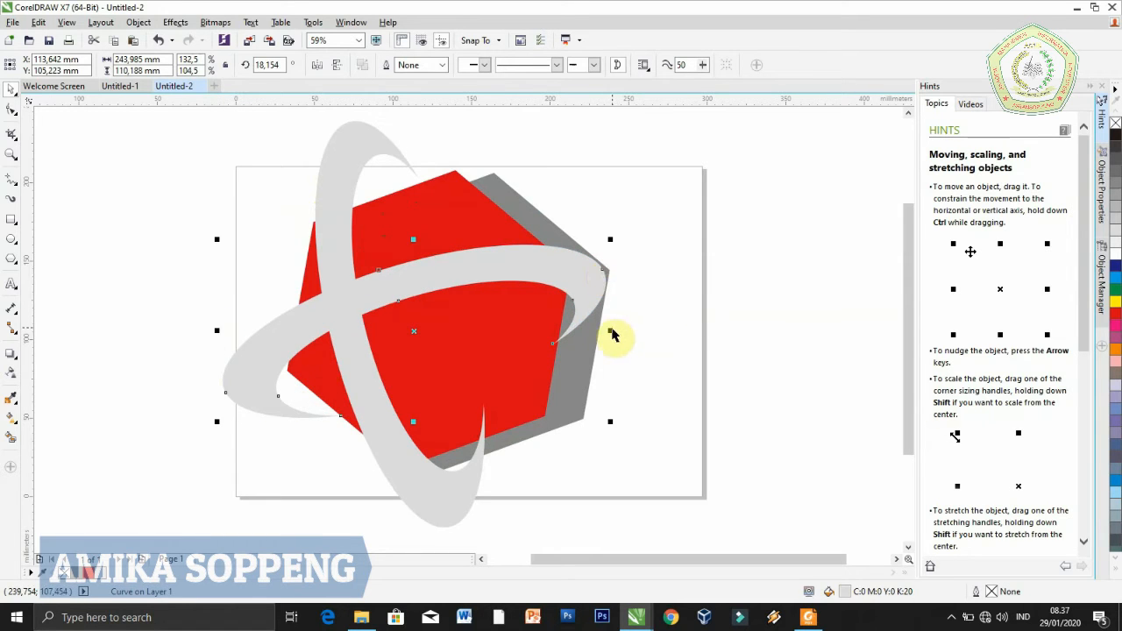
{"action": "left_click_drag", "start_coordinate": [610, 332], "coordinate": [641, 331]}
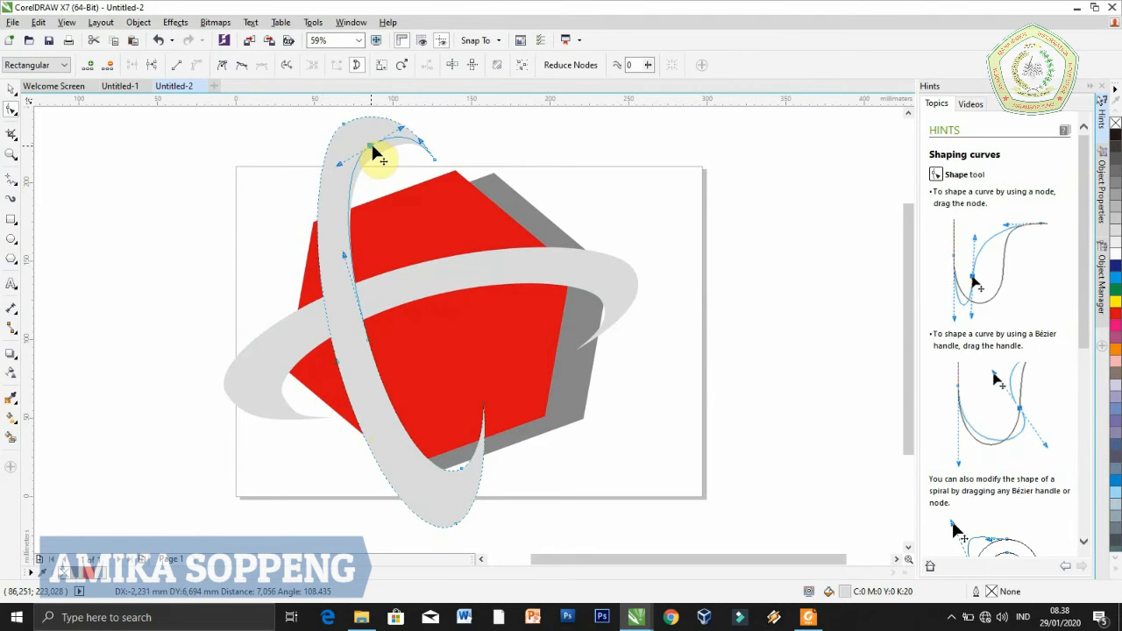
Reshape the upper bend of the upright crescent by adjusting its curve nodes and handles with the Shape tool
{"action": "left_click_drag", "start_coordinate": [374, 152], "coordinate": [374, 148]}
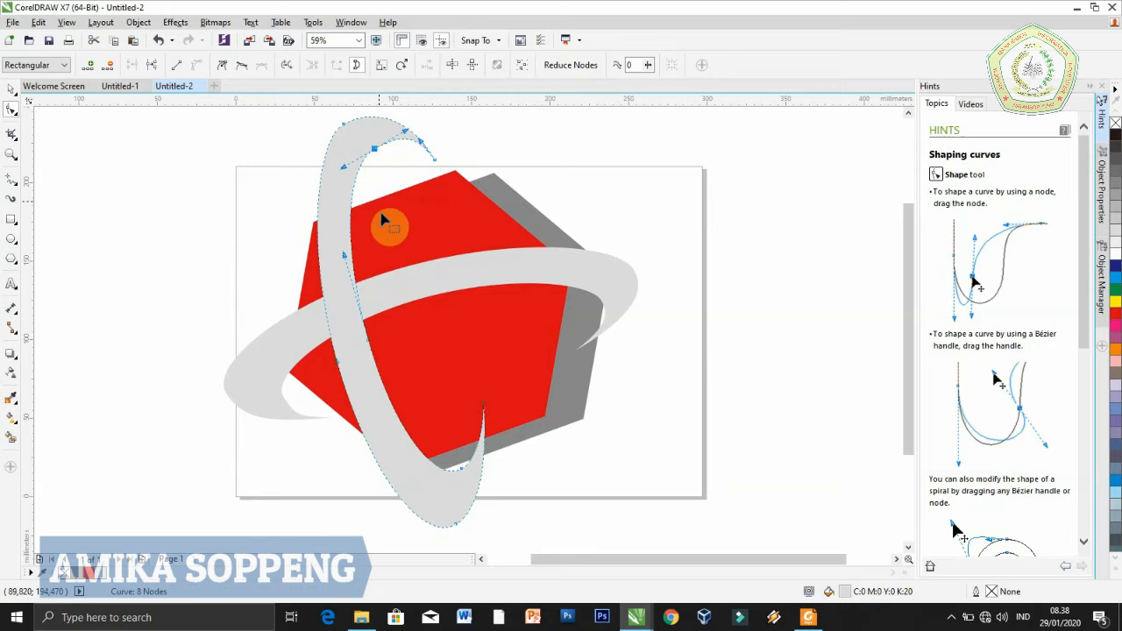
{"action": "left_click", "coordinate": [344, 123]}
{"action": "left_click_drag", "start_coordinate": [374, 118], "coordinate": [385, 151]}
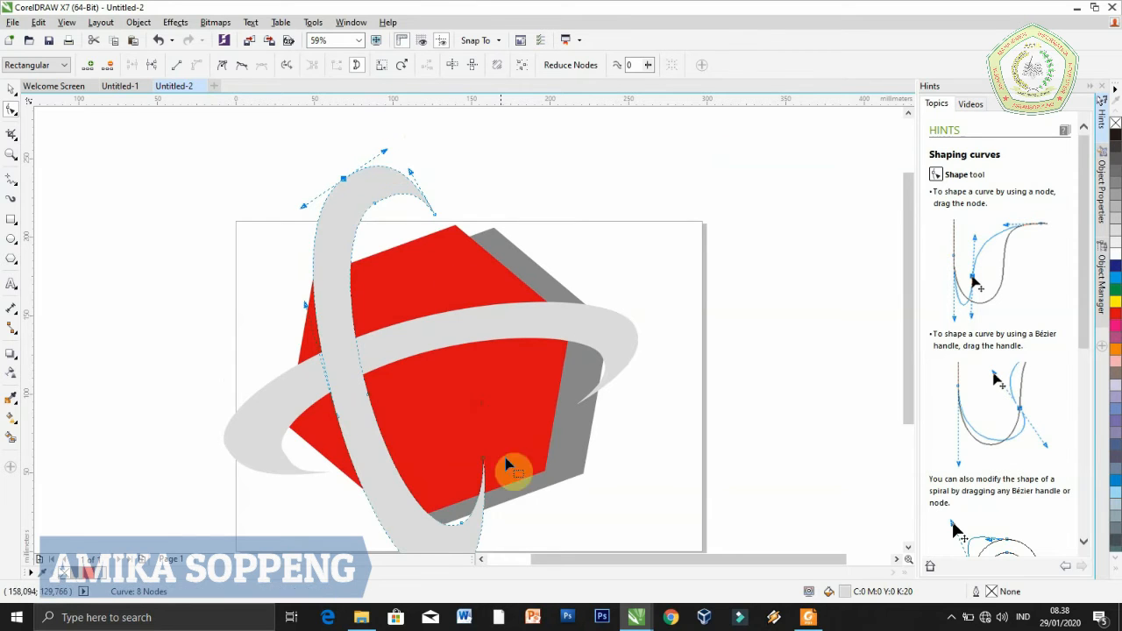
{"action": "left_click_drag", "start_coordinate": [908, 362], "coordinate": [910, 428]}
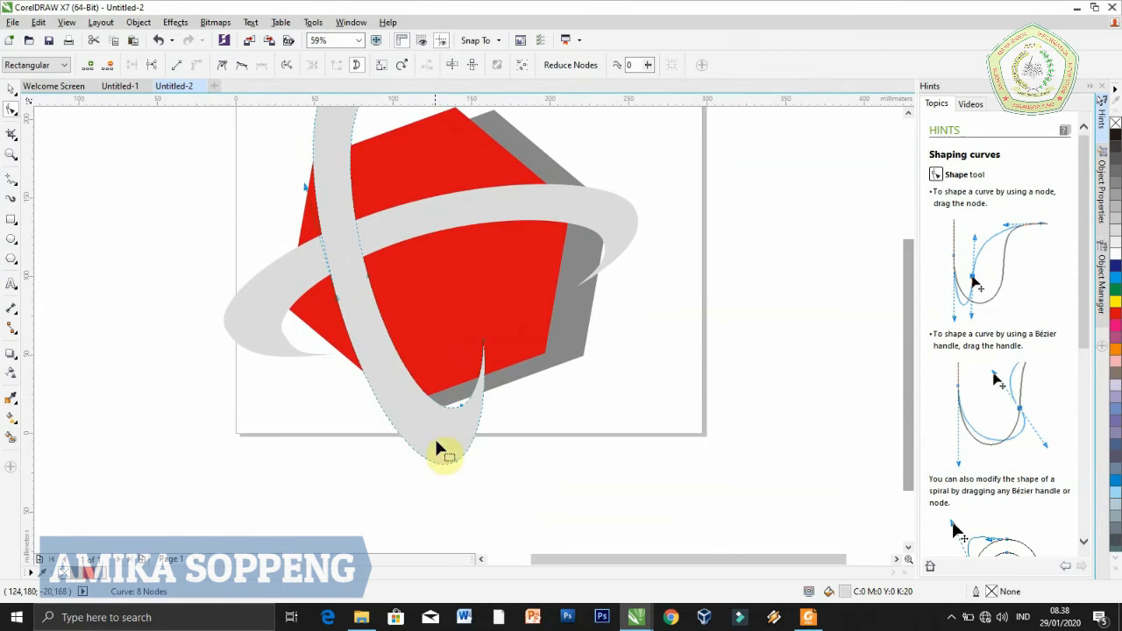
{"action": "left_click_drag", "start_coordinate": [487, 351], "coordinate": [483, 401]}
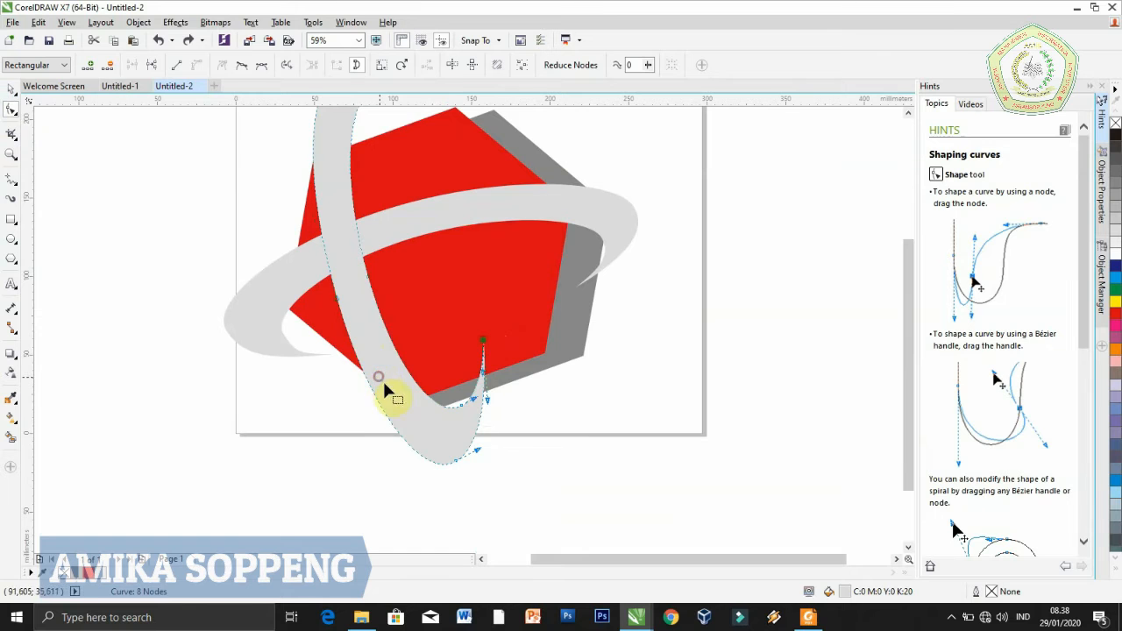
Stretch the upright crescent downward to about 295 mm high
{"action": "left_click", "coordinate": [12, 89]}
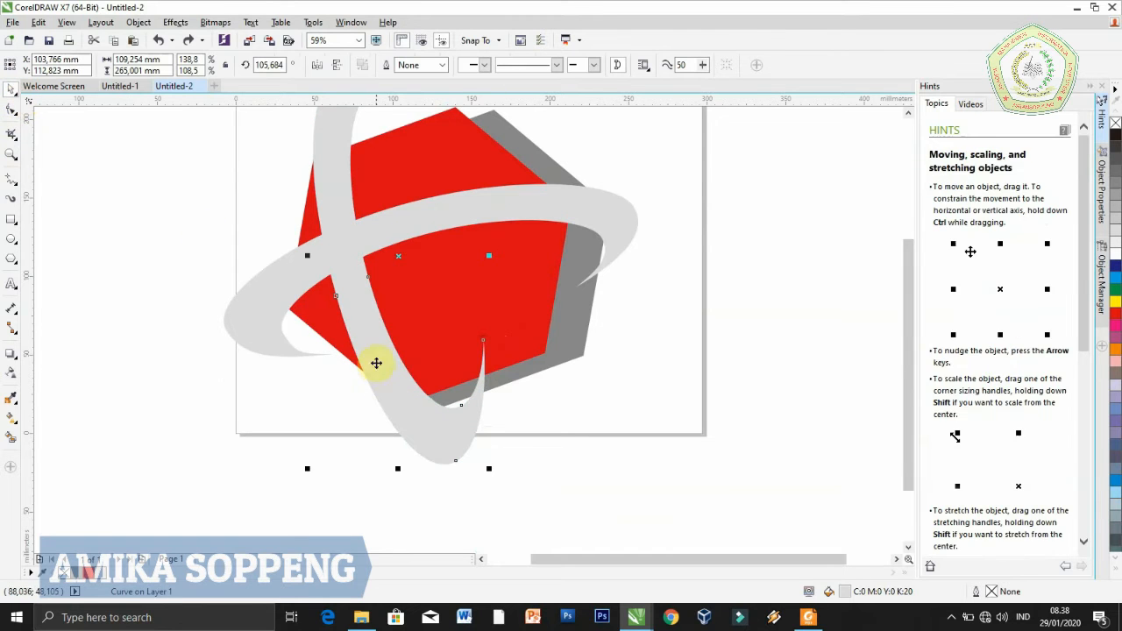
{"action": "left_click", "coordinate": [404, 425]}
{"action": "left_click_drag", "start_coordinate": [398, 470], "coordinate": [416, 522]}
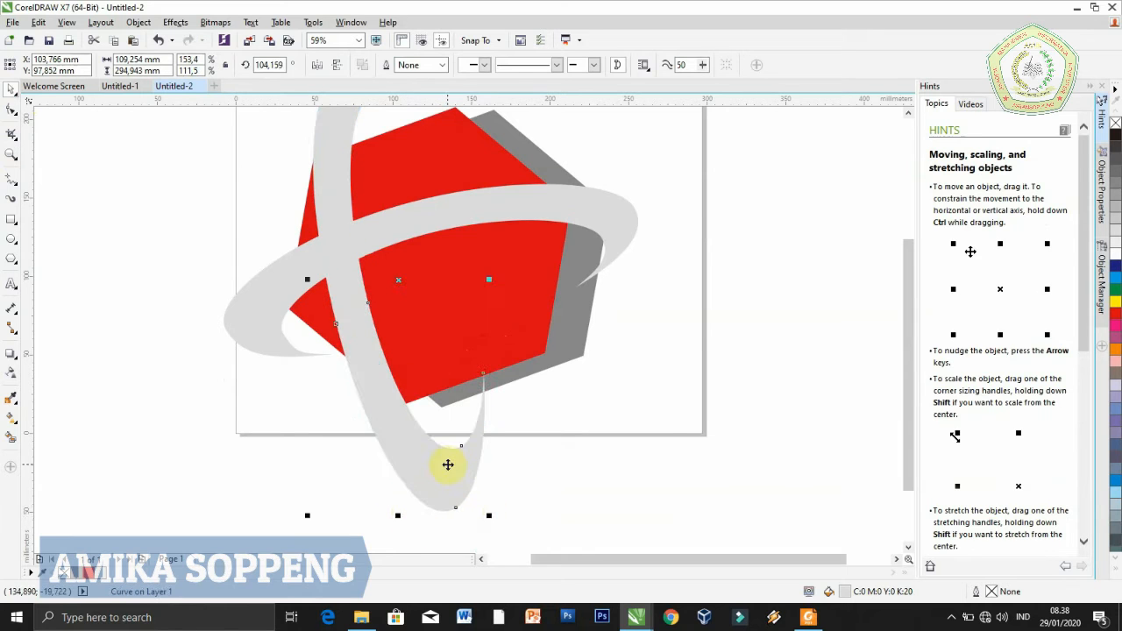
Select the horizontal and upright crescents and weld them into a single curve
{"action": "left_click_drag", "start_coordinate": [910, 448], "coordinate": [911, 402]}
{"action": "left_click", "coordinate": [761, 425]}
{"action": "left_click", "coordinate": [290, 374]}
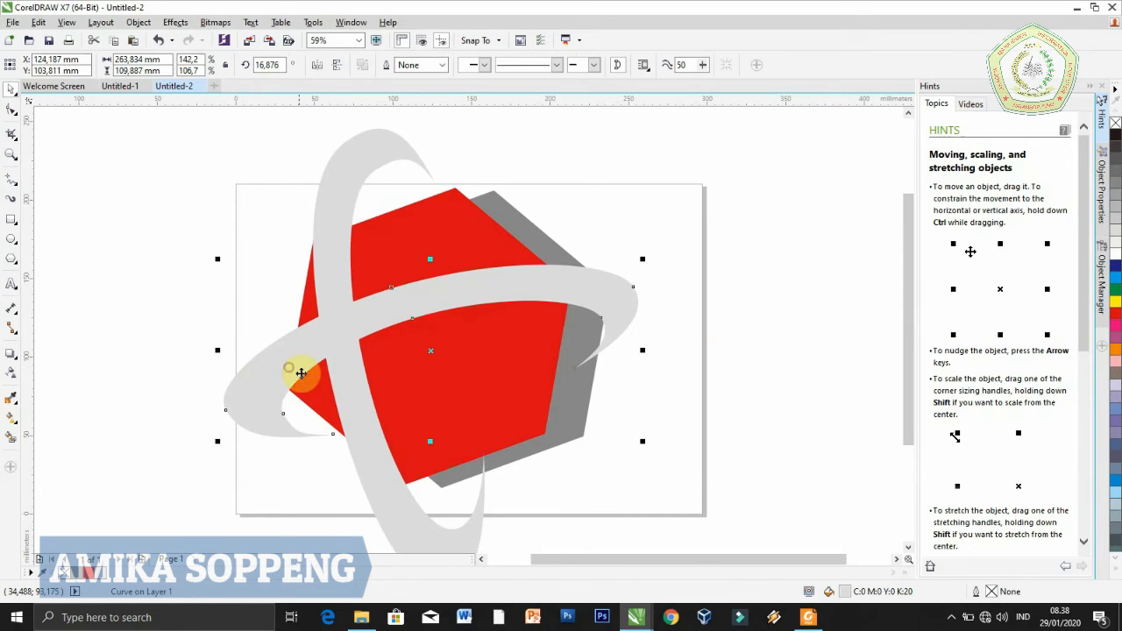
{"action": "left_click", "coordinate": [406, 524], "text": "shift"}
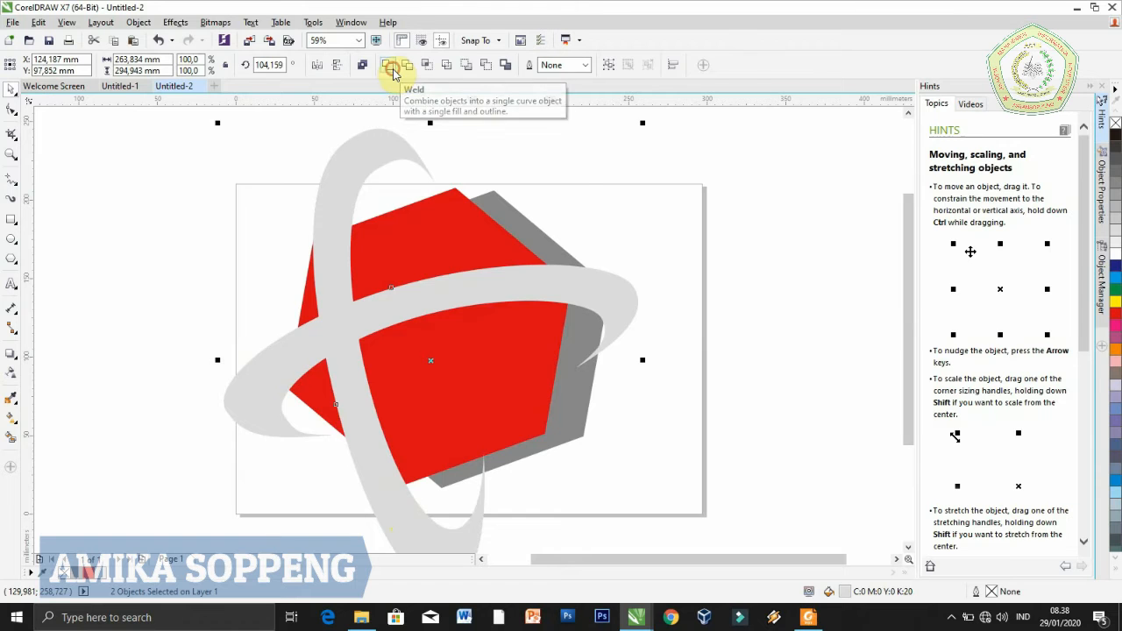
{"action": "left_click", "coordinate": [388, 71]}
{"action": "left_click", "coordinate": [579, 197]}
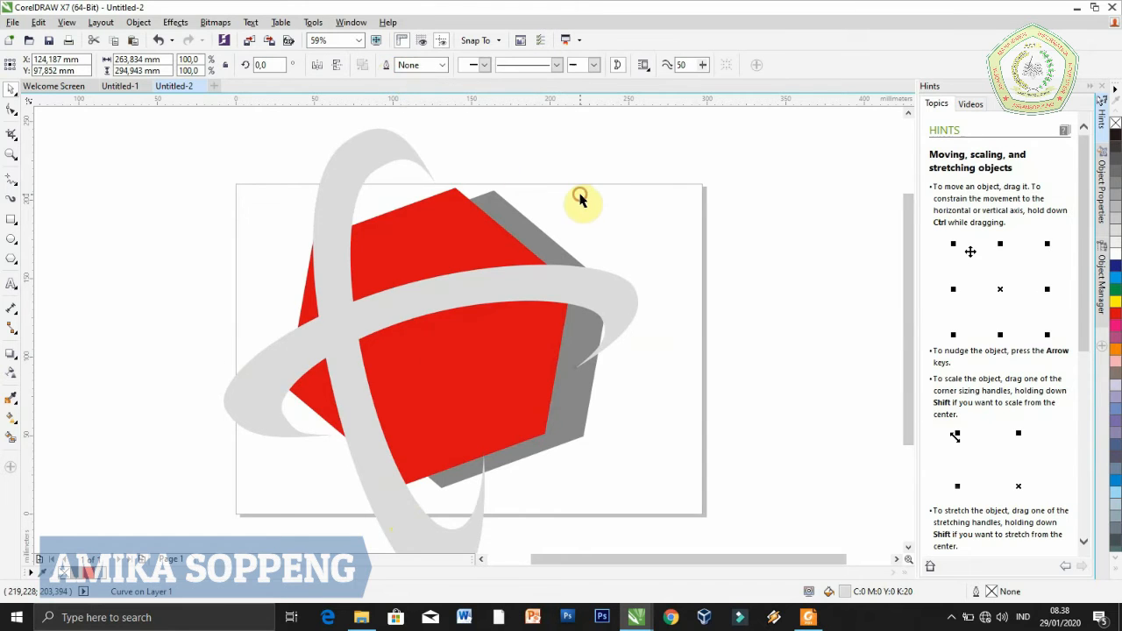
{"action": "left_click", "coordinate": [326, 339]}
{"action": "left_click_drag", "start_coordinate": [329, 336], "coordinate": [449, 311]}
{"action": "key", "text": "ctrl+z"}
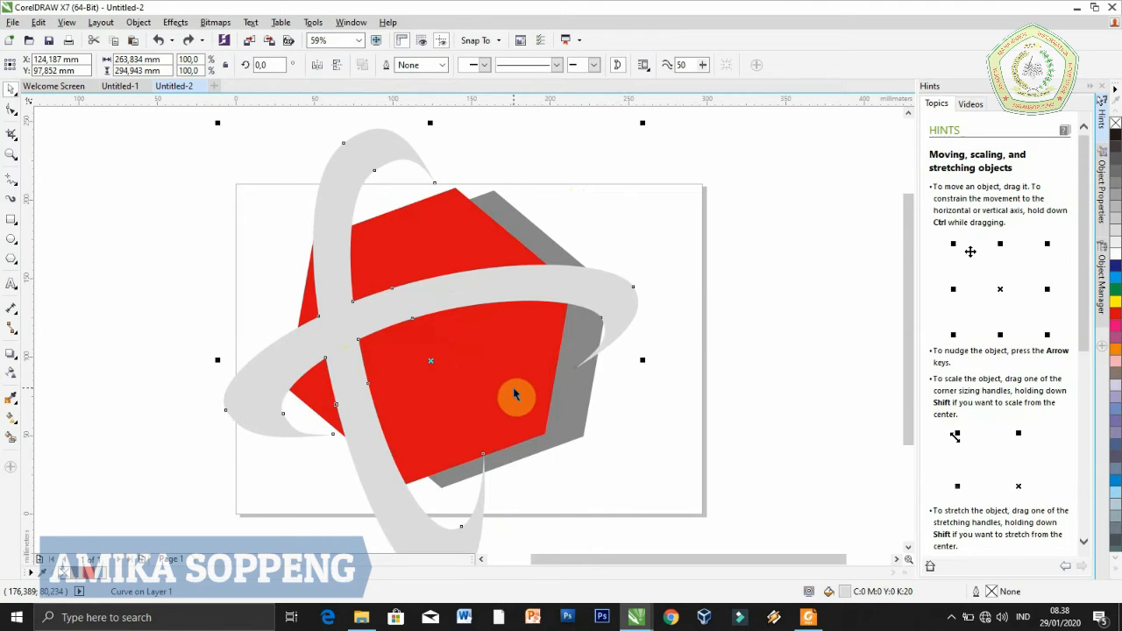
Intersect the red hexagon with the welded crescents and fill the overlapping piece white
{"action": "left_click", "coordinate": [517, 396]}
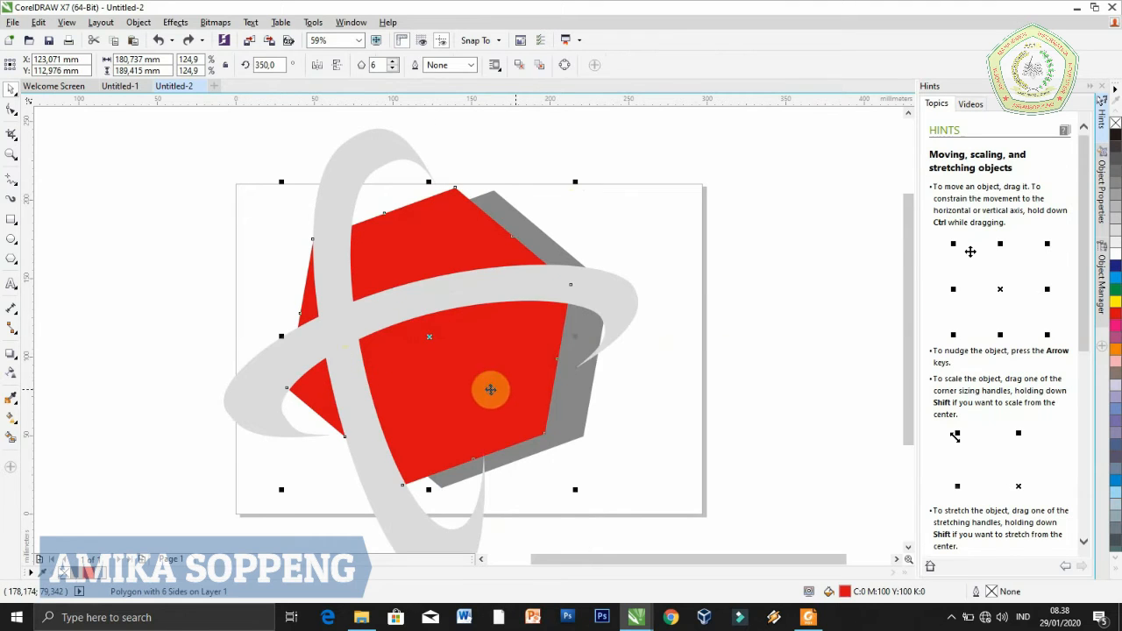
{"action": "left_click", "coordinate": [239, 417], "text": "shift"}
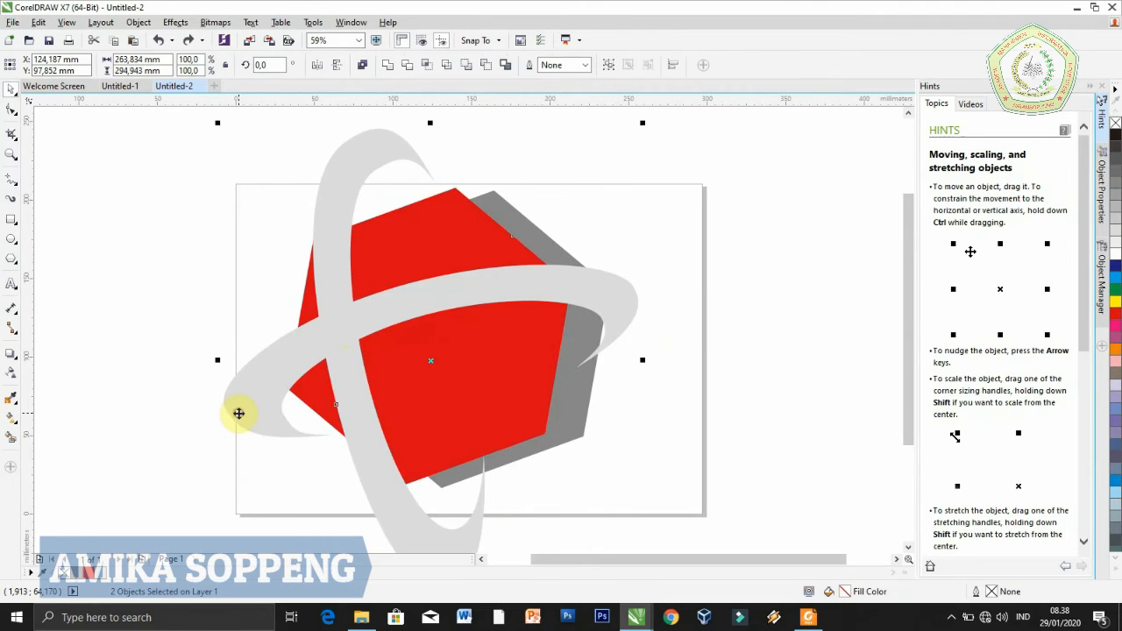
{"action": "left_click", "coordinate": [429, 66]}
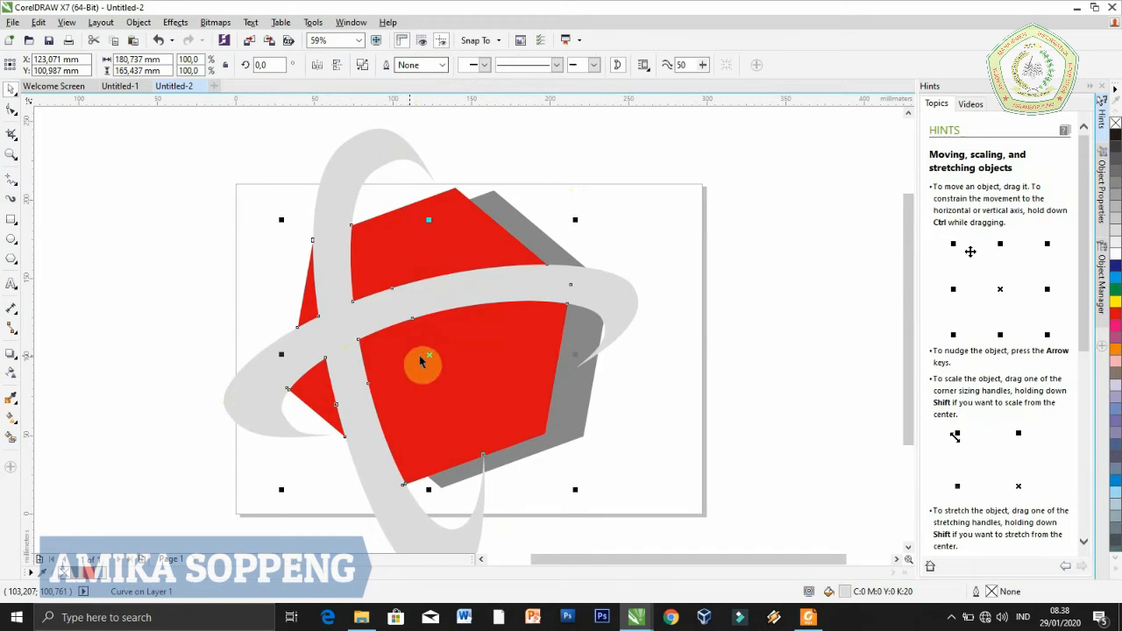
{"action": "left_click_drag", "start_coordinate": [429, 354], "coordinate": [544, 359]}
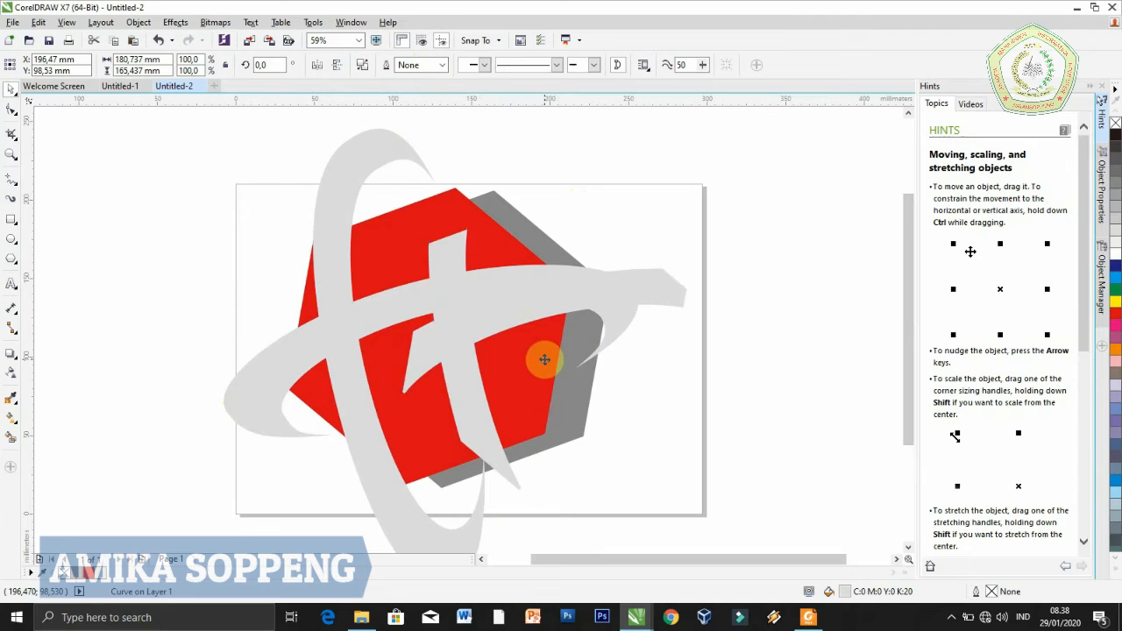
{"action": "key", "text": "ctrl+z"}
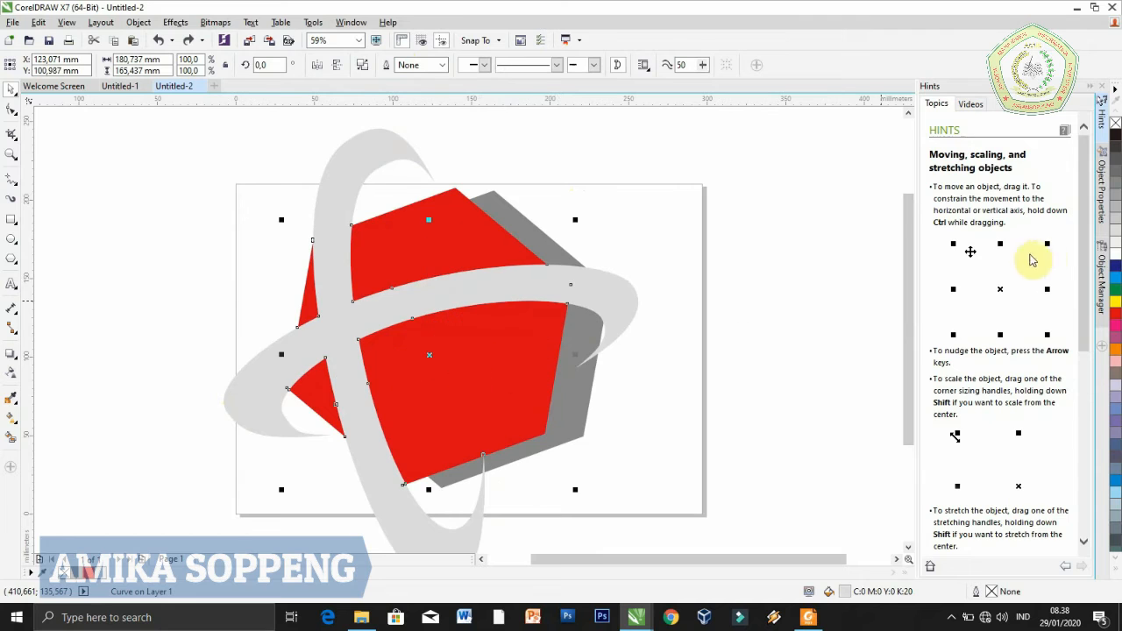
{"action": "left_click", "coordinate": [1115, 256]}
{"action": "left_click", "coordinate": [743, 338]}
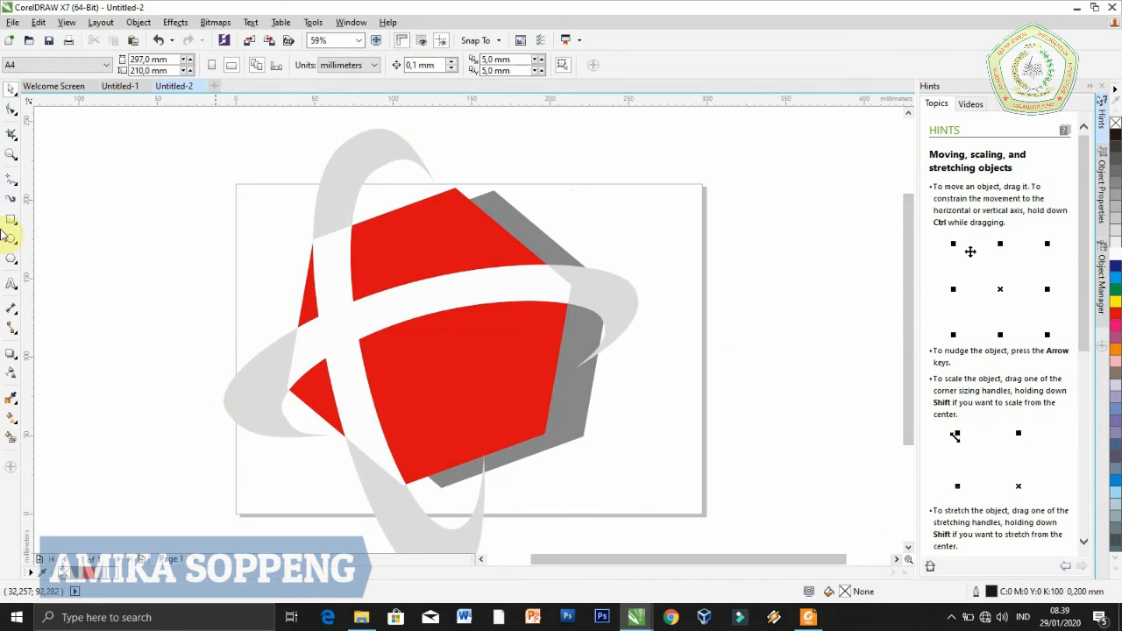
Select both hexagons, the welded crescents and the white overlap, and group them as one emblem
{"action": "left_click", "coordinate": [11, 158]}
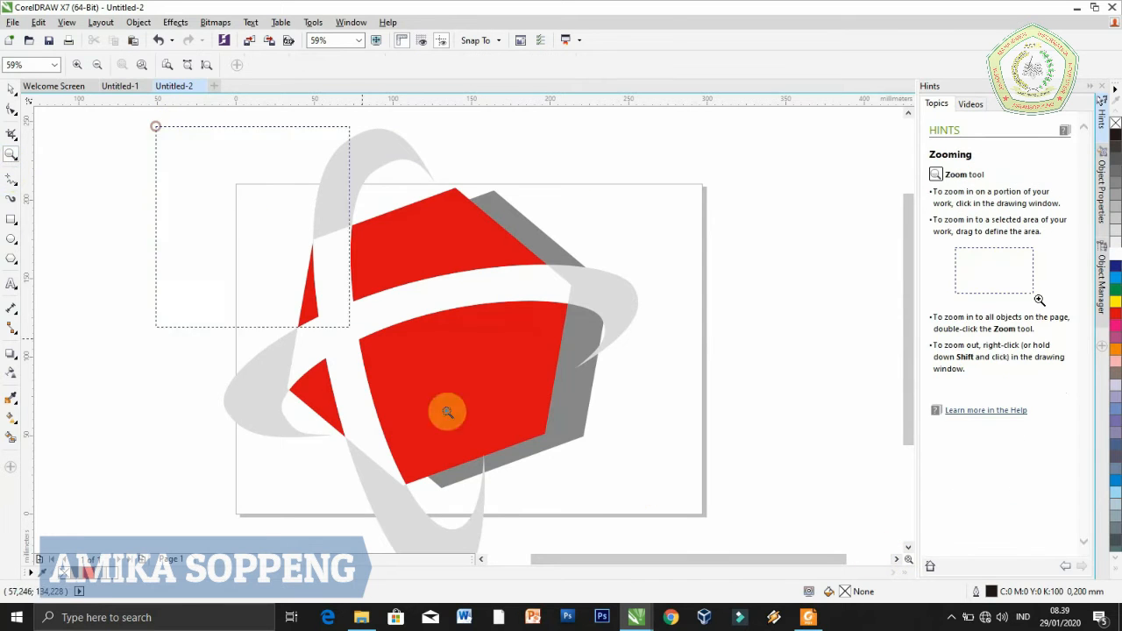
{"action": "scroll", "coordinate": [636, 562], "scroll_direction": "down", "scroll_amount": 2}
{"action": "left_click_drag", "start_coordinate": [636, 562], "coordinate": [717, 520]}
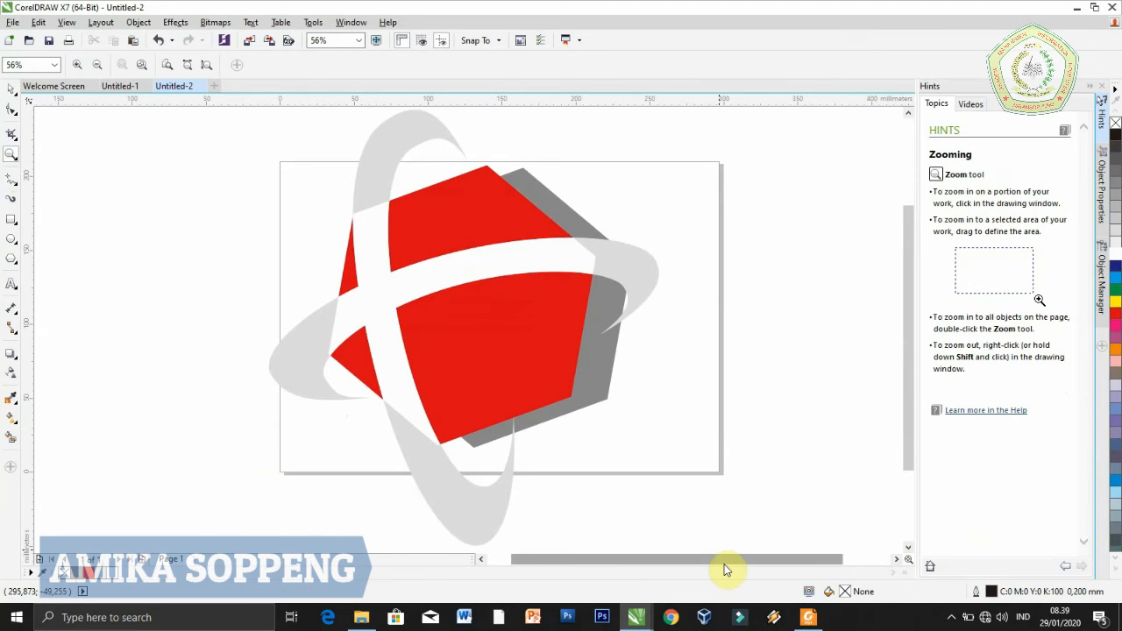
{"action": "left_click_drag", "start_coordinate": [724, 565], "coordinate": [780, 574]}
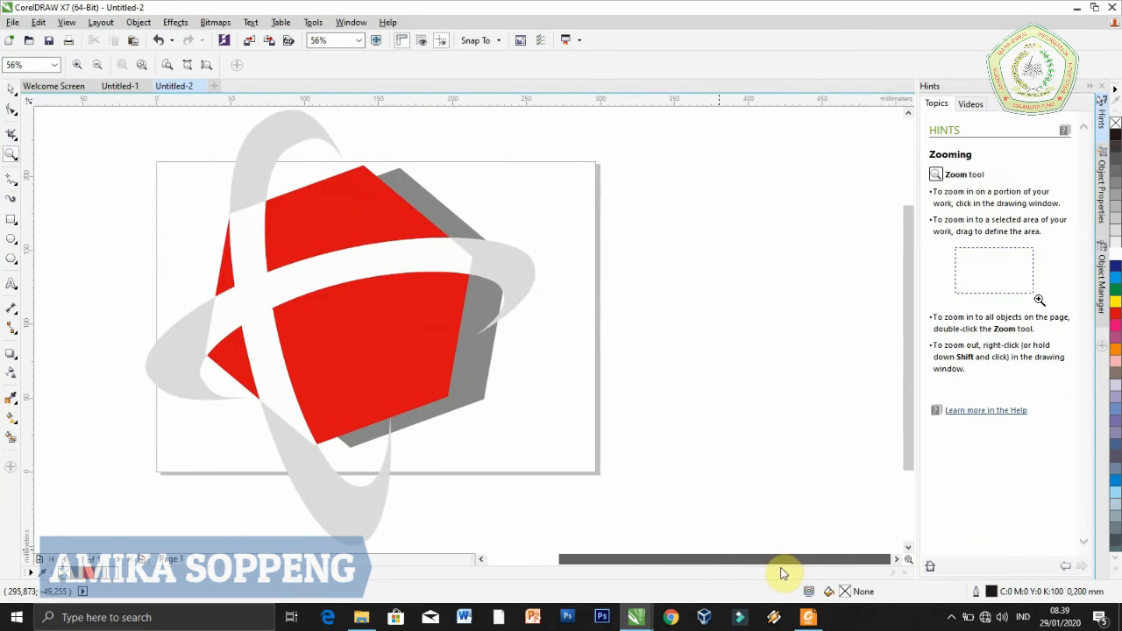
{"action": "left_click", "coordinate": [10, 89]}
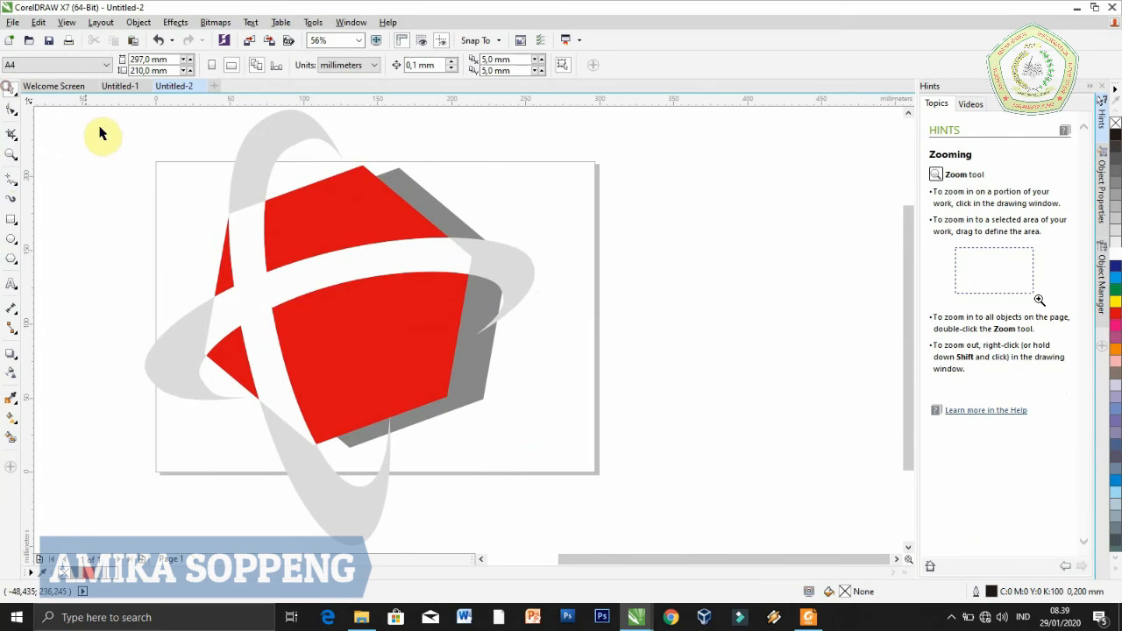
{"action": "left_click_drag", "start_coordinate": [92, 112], "coordinate": [626, 517]}
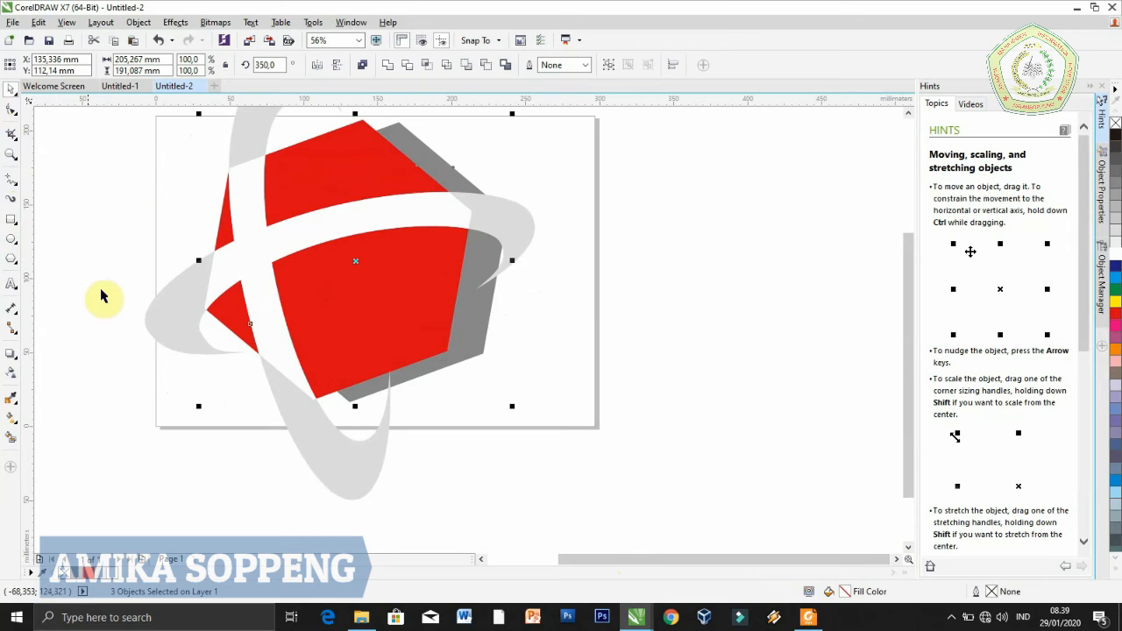
{"action": "left_click", "coordinate": [147, 315], "text": "shift"}
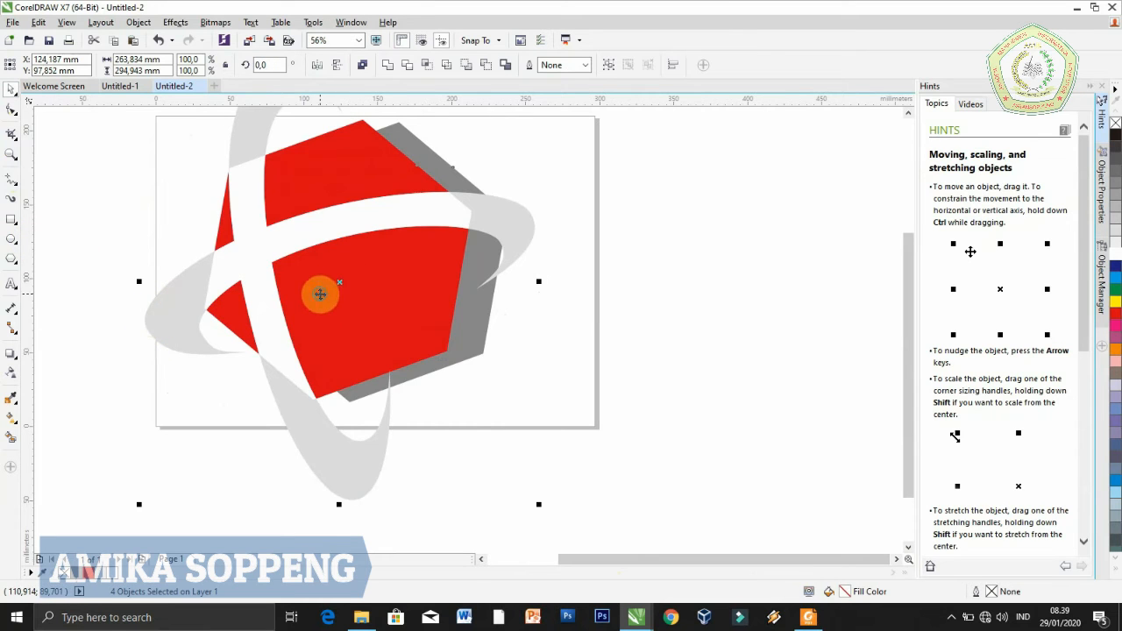
{"action": "right_click", "coordinate": [320, 293]}
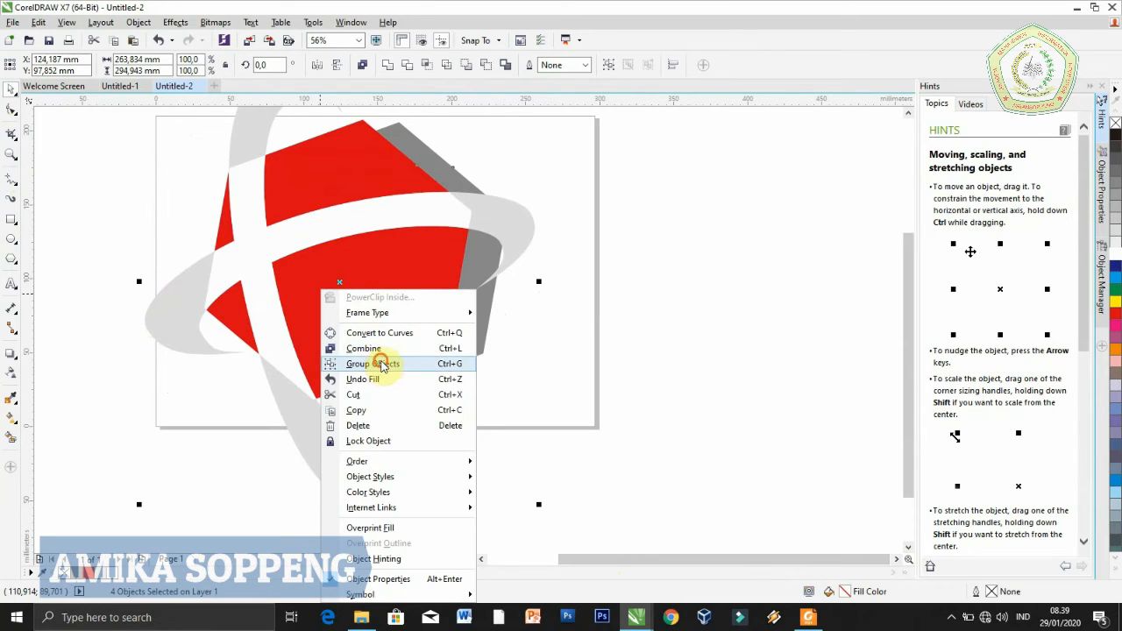
{"action": "left_click", "coordinate": [381, 364]}
Scale the emblem group down to about 110 × 123 mm and place it in the left half of the page
{"action": "left_click_drag", "start_coordinate": [538, 504], "coordinate": [349, 248]}
{"action": "left_click_drag", "start_coordinate": [237, 220], "coordinate": [256, 291]}
{"action": "left_click", "coordinate": [423, 391]}
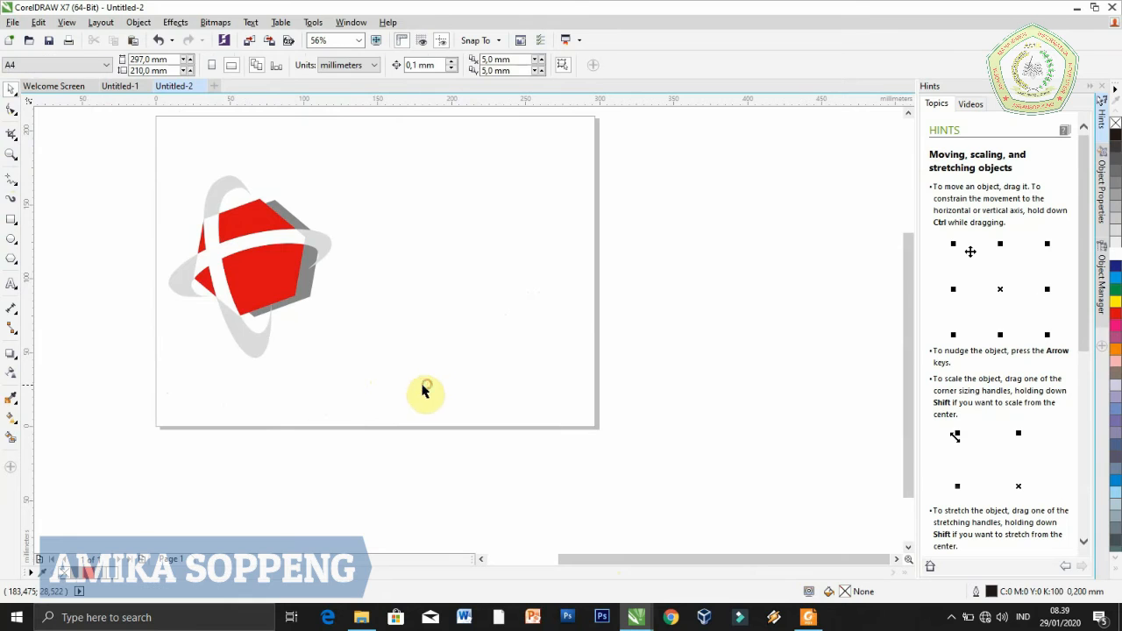
Add the artistic text TELKOMSEL beside the emblem and select the whole word
{"action": "left_click", "coordinate": [10, 283]}
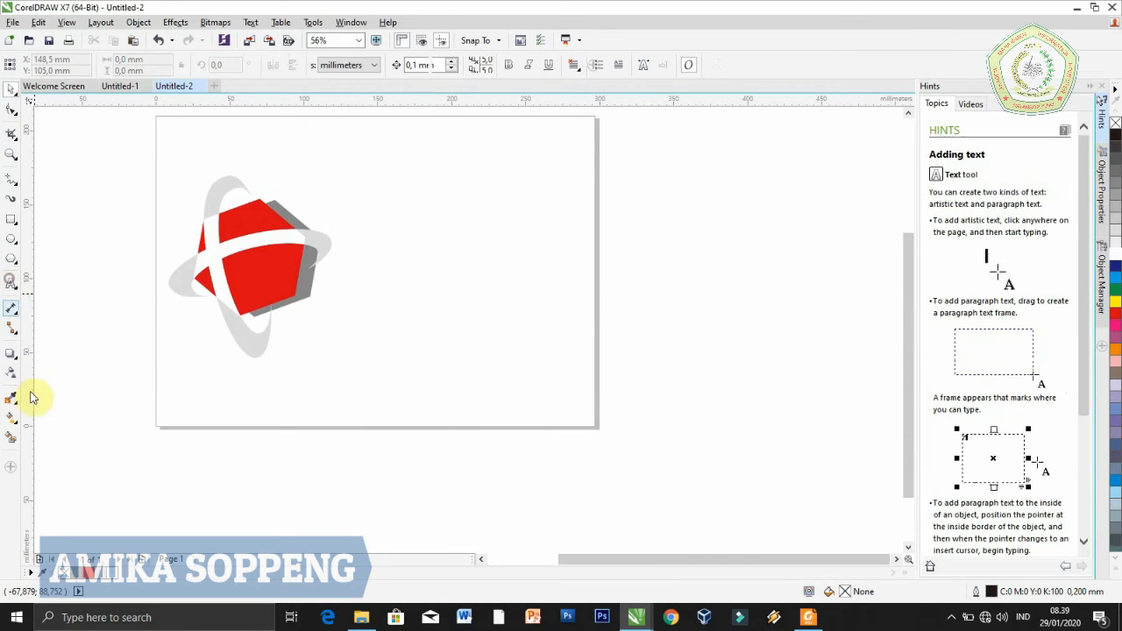
{"action": "left_click", "coordinate": [382, 237]}
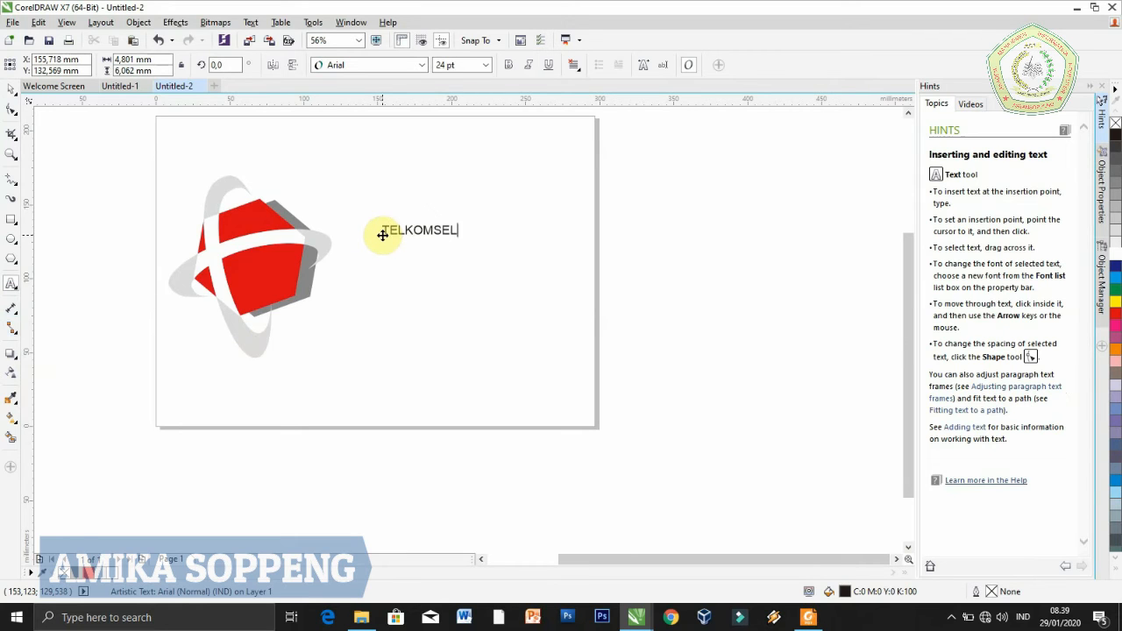
{"action": "double_click", "coordinate": [377, 219]}
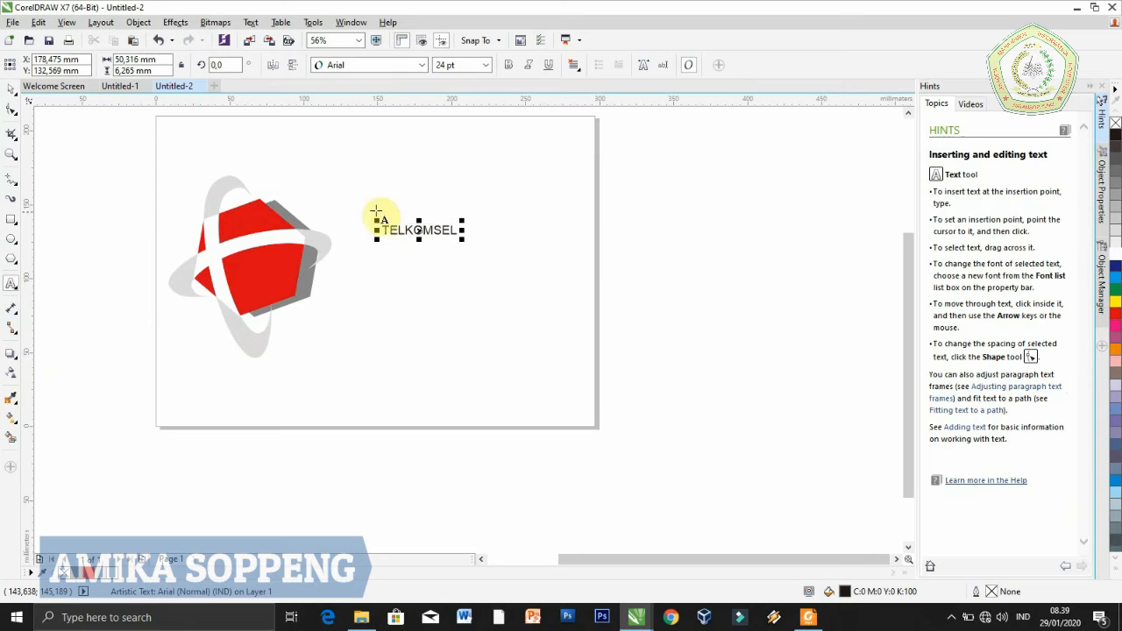
Set the TELKOMSEL text to Arial Rounded MT Bold at 100 pt
{"action": "left_click", "coordinate": [423, 65]}
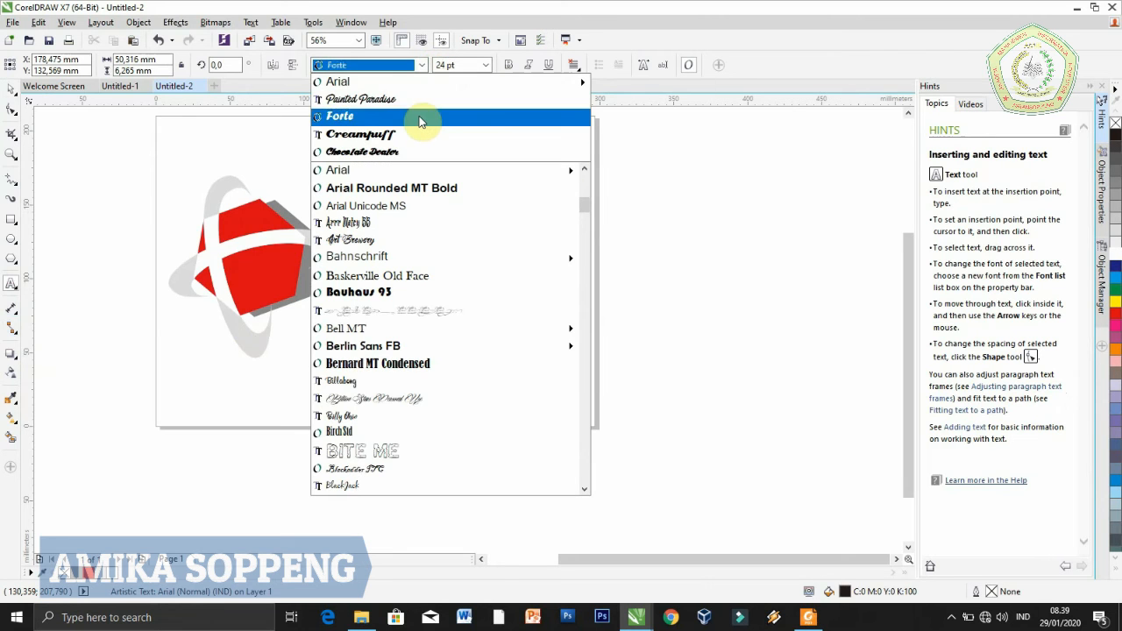
{"action": "left_click", "coordinate": [492, 191]}
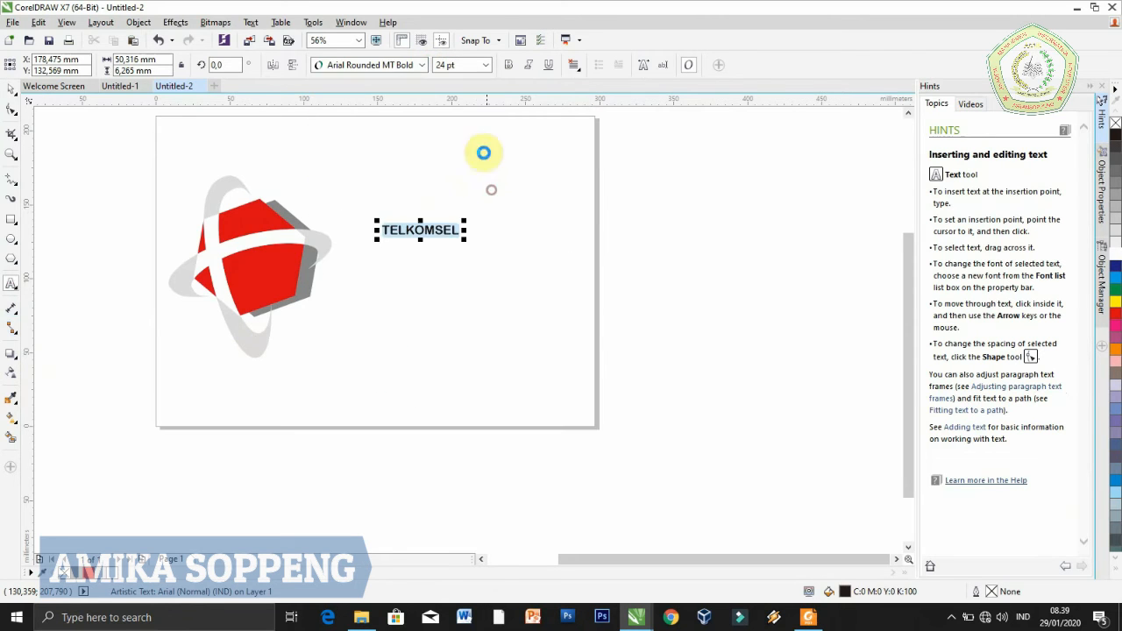
{"action": "left_click", "coordinate": [485, 65]}
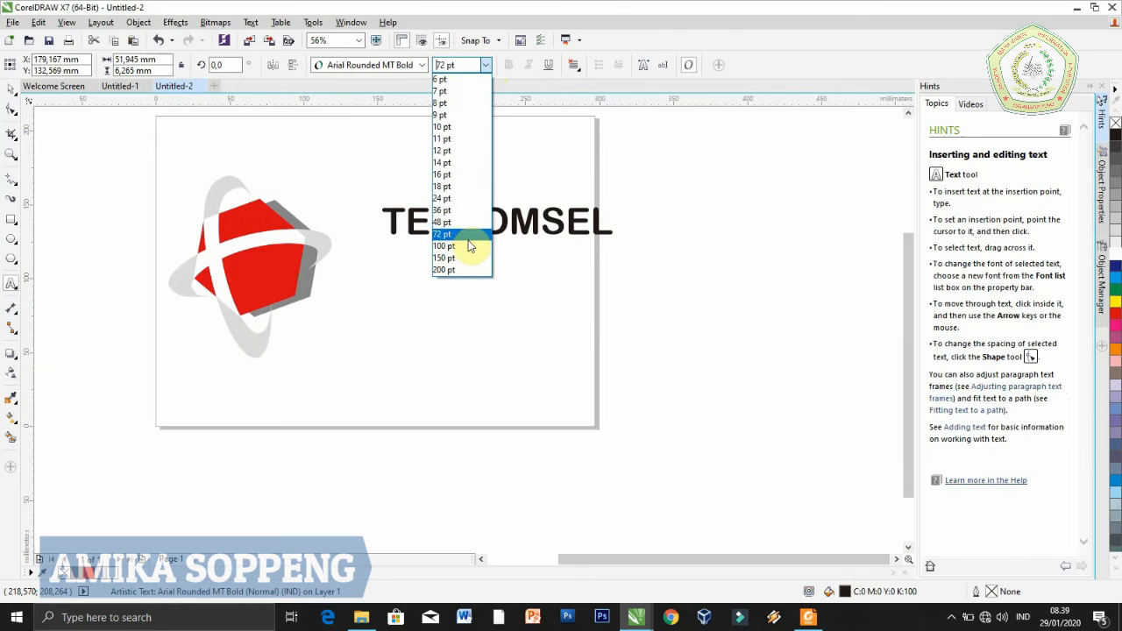
{"action": "left_click", "coordinate": [469, 246]}
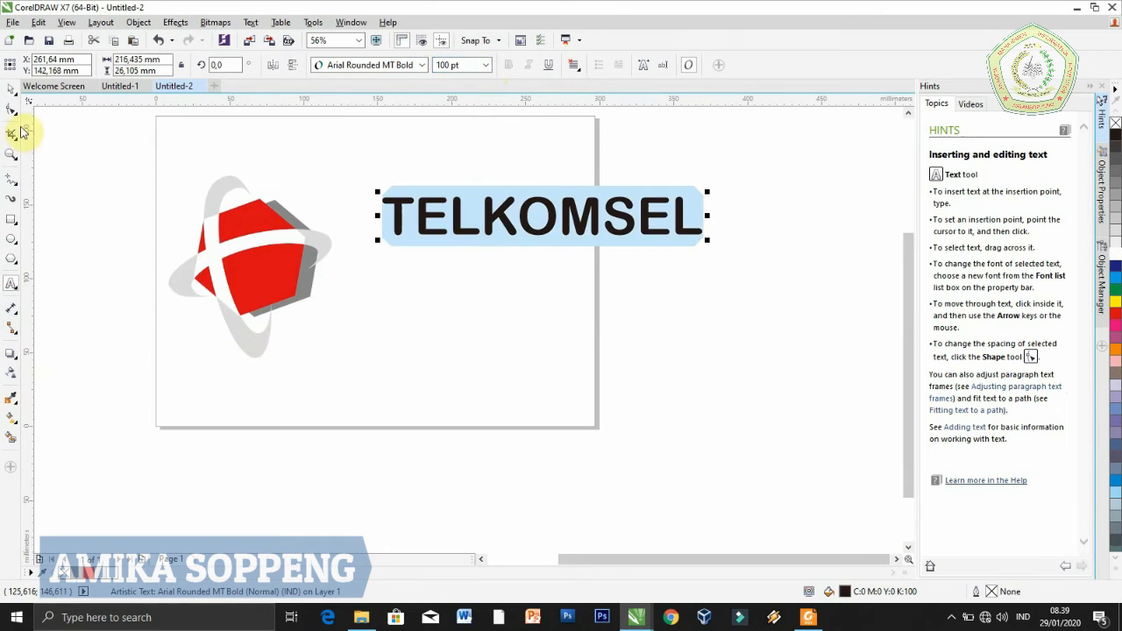
Move the TELKOMSEL text close to the emblem's right side and scale it down to fit within the page
{"action": "left_click", "coordinate": [11, 89]}
{"action": "left_click_drag", "start_coordinate": [541, 216], "coordinate": [498, 253]}
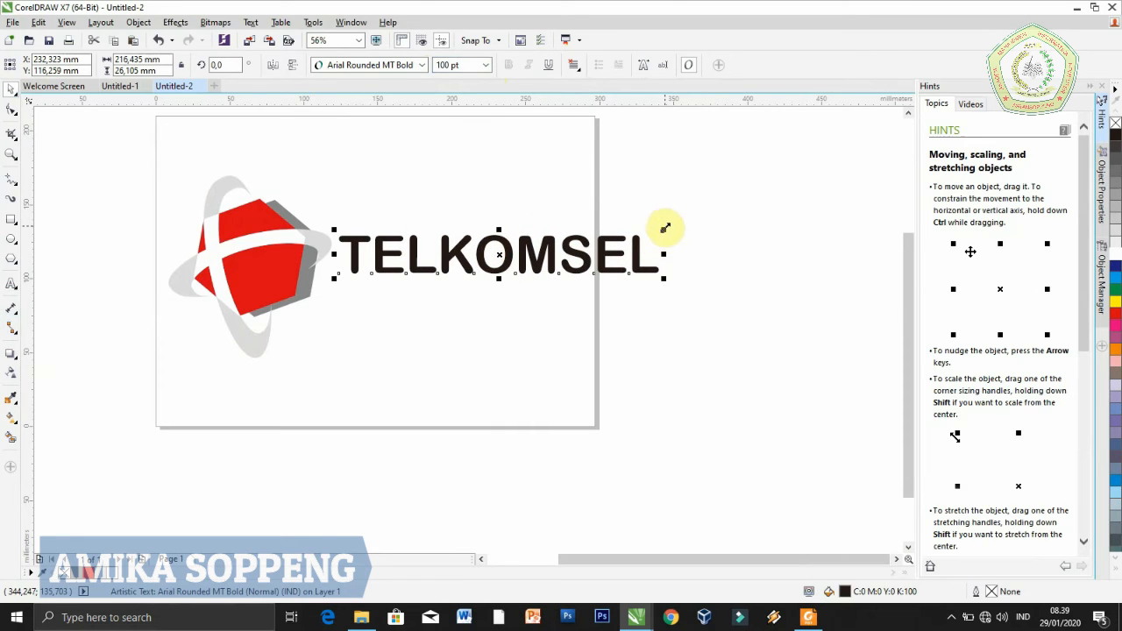
{"action": "mouse_move", "coordinate": [662, 230]}
{"action": "left_mouse_down"}
{"action": "mouse_move", "coordinate": [605, 240]}
{"action": "mouse_move", "coordinate": [651, 240]}
{"action": "left_mouse_up"}
{"action": "left_click", "coordinate": [646, 279]}
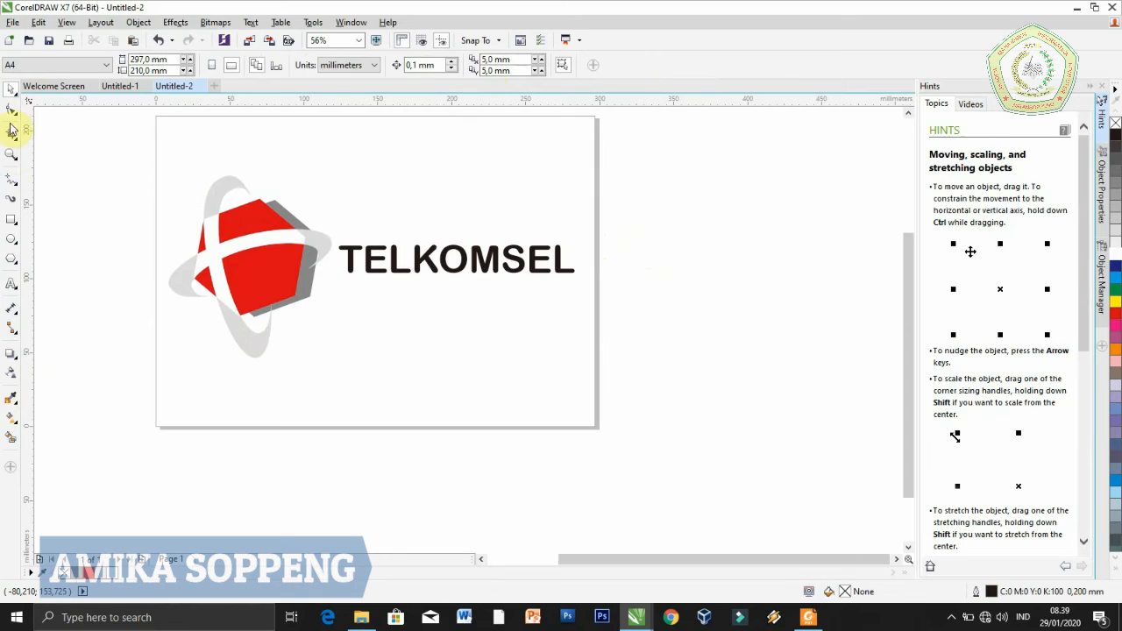
Draw a yellow-filled rectangle of about 297 × 209 mm covering the page and place it behind the emblem and text
{"action": "left_click", "coordinate": [12, 220]}
{"action": "left_click_drag", "start_coordinate": [156, 117], "coordinate": [596, 427]}
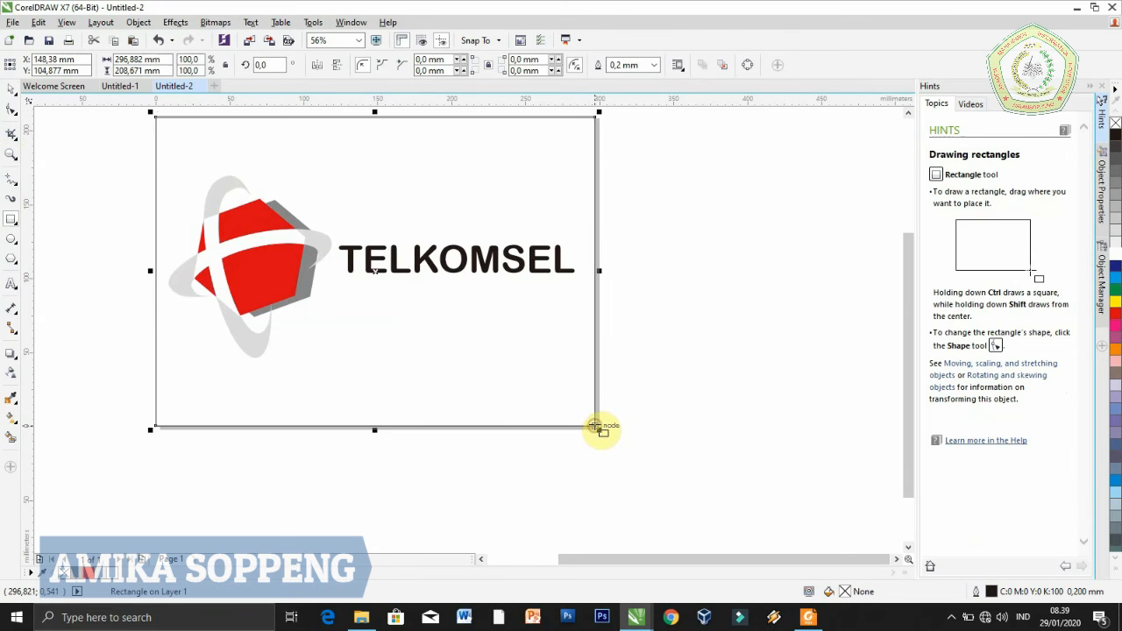
{"action": "left_click", "coordinate": [1115, 304]}
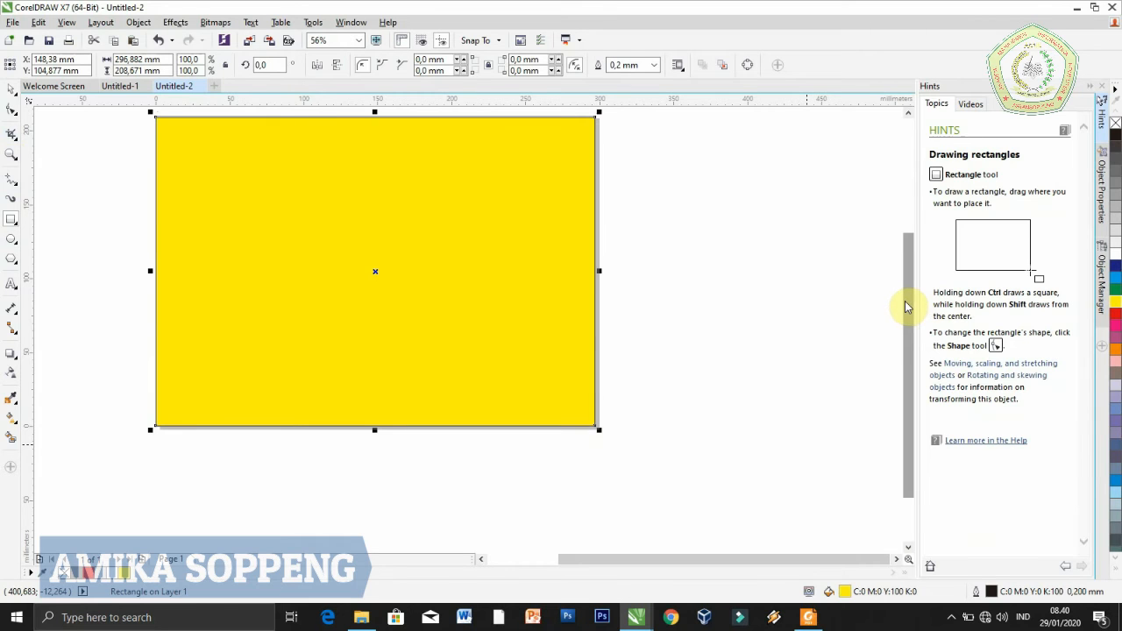
{"action": "key", "text": "shift+Page_Down"}
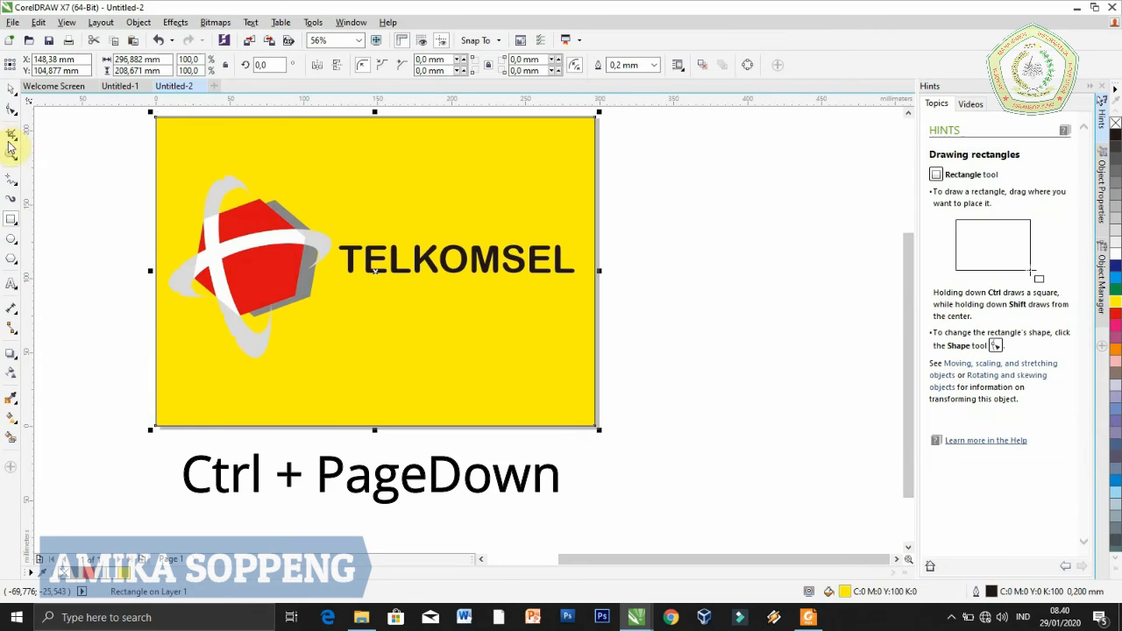
Ungroup all objects of the emblem and clear the selection
{"action": "left_click", "coordinate": [14, 91]}
{"action": "left_click", "coordinate": [269, 273]}
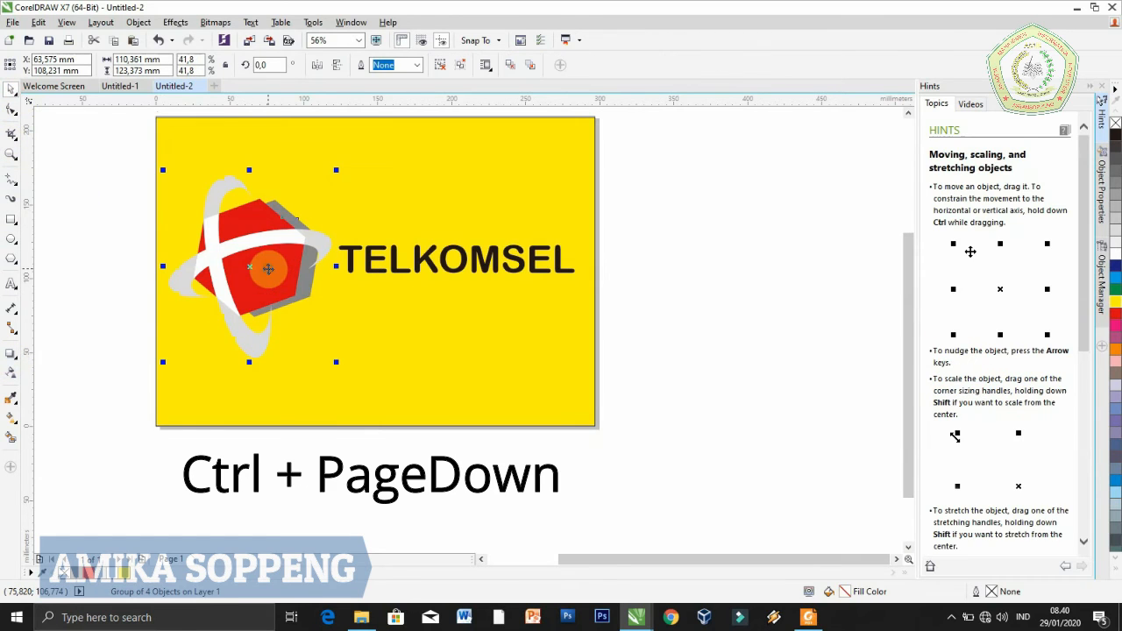
{"action": "right_click", "coordinate": [272, 278]}
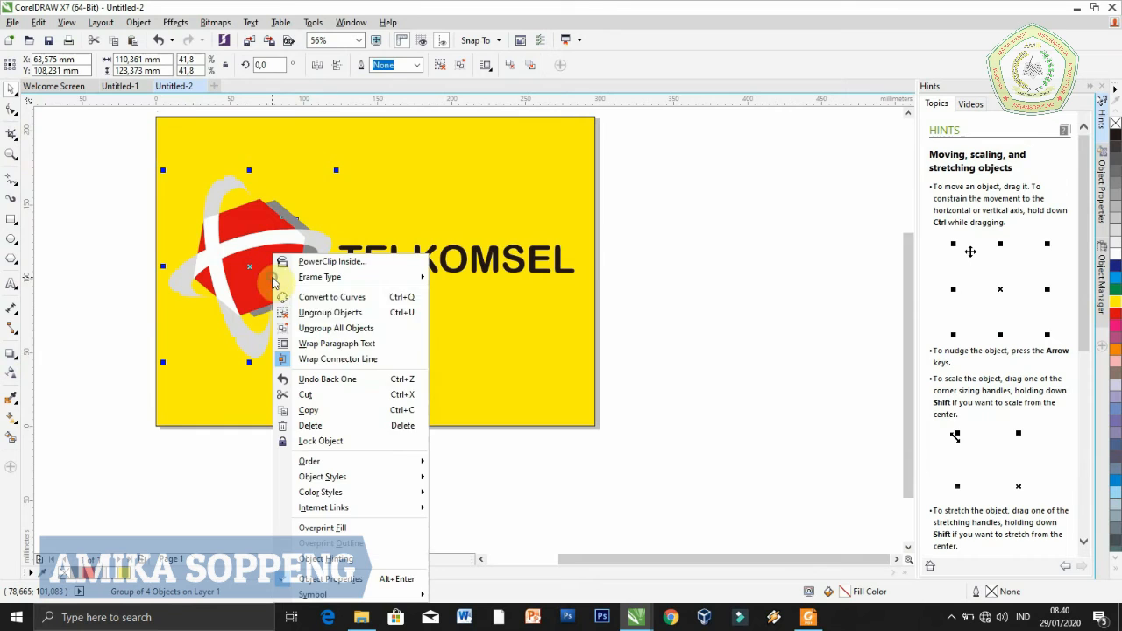
{"action": "left_click", "coordinate": [321, 326]}
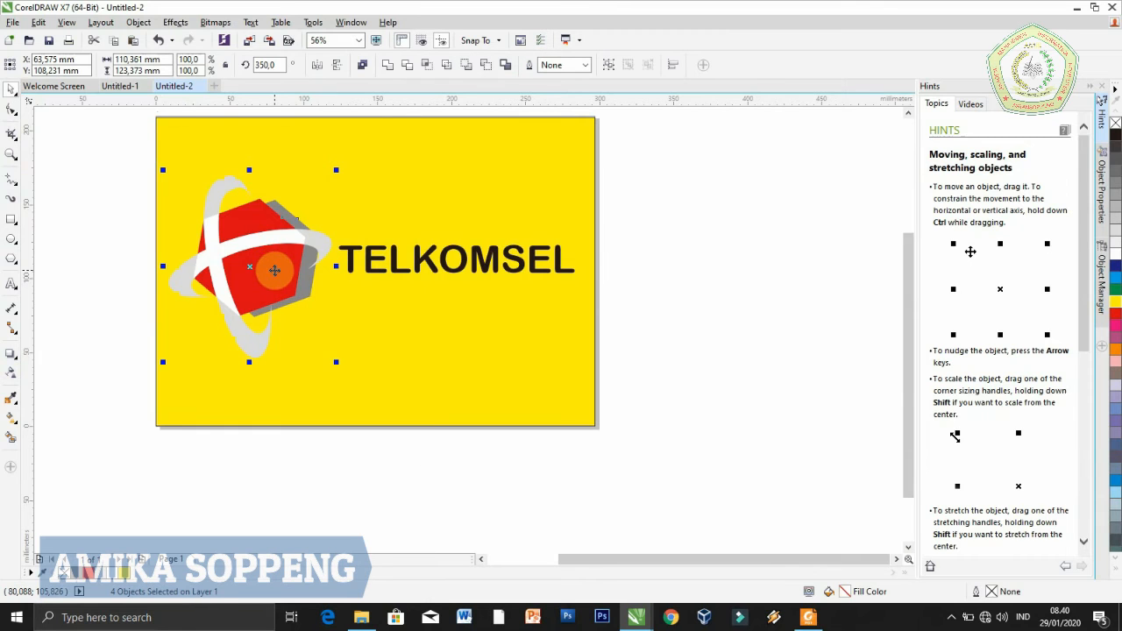
{"action": "left_click", "coordinate": [287, 280]}
{"action": "left_click", "coordinate": [278, 278]}
{"action": "left_click", "coordinate": [72, 410]}
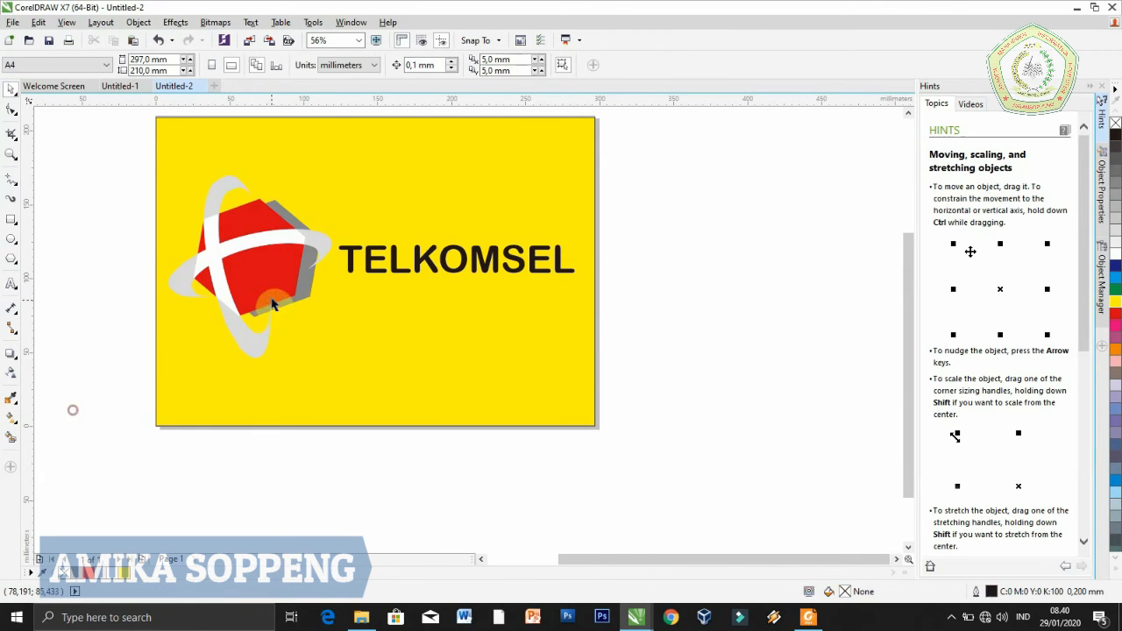
Apply a red-to-white fountain fill to the front red hexagon with the Interactive fill tool, keeping its gradient handles active
{"action": "left_click", "coordinate": [272, 275]}
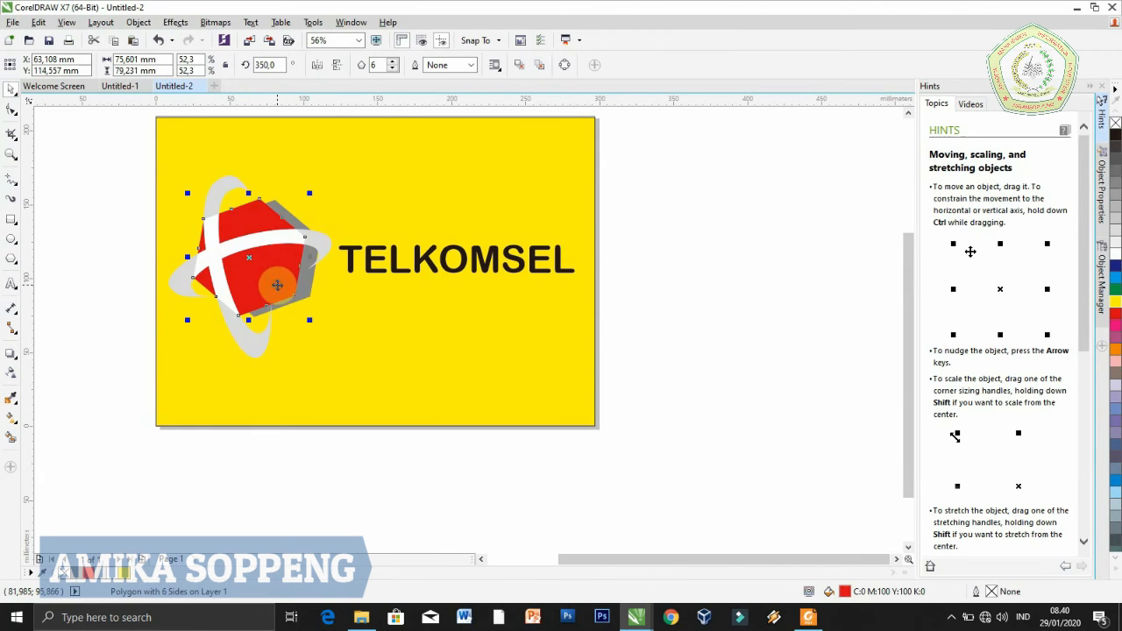
{"action": "left_click", "coordinate": [13, 425]}
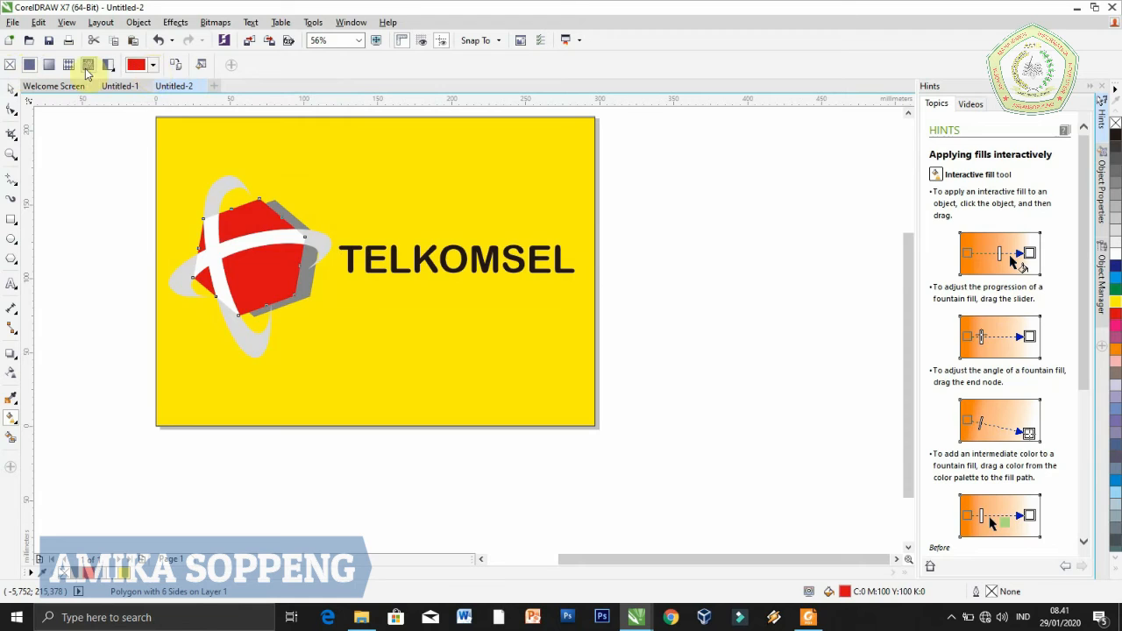
{"action": "left_click", "coordinate": [48, 64]}
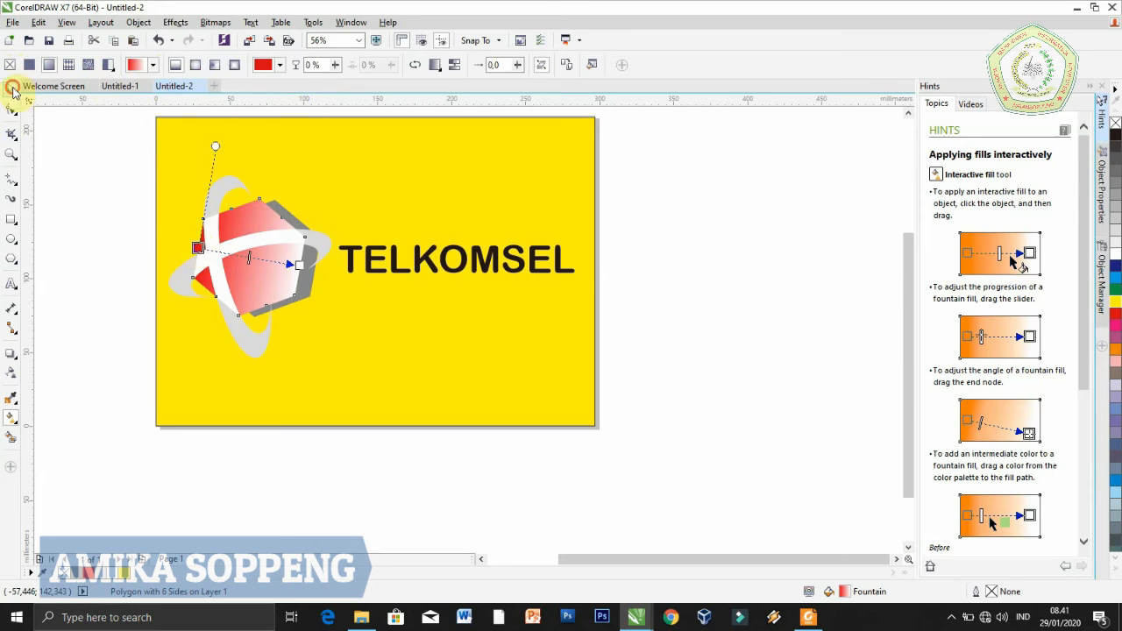
{"action": "left_click", "coordinate": [12, 90]}
{"action": "left_click", "coordinate": [261, 273]}
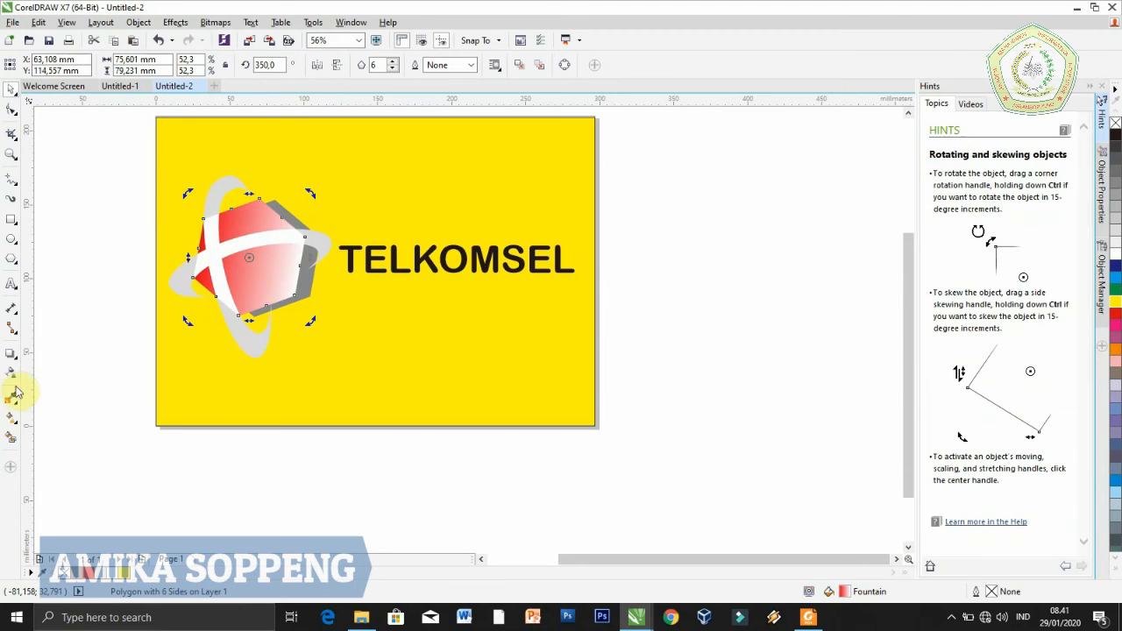
{"action": "left_click", "coordinate": [13, 426]}
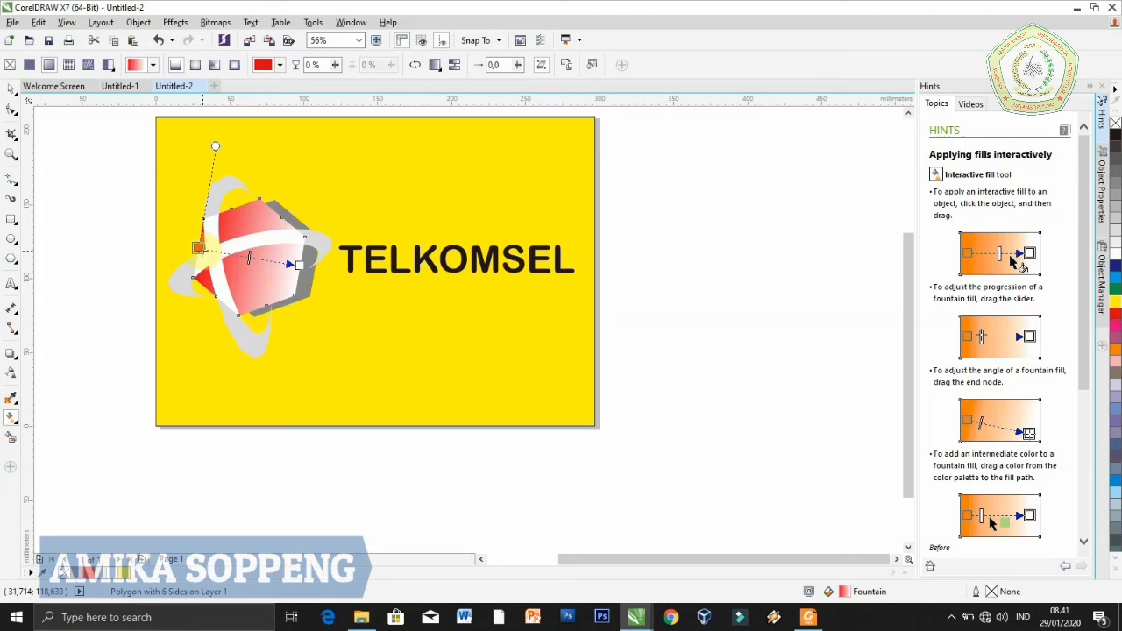
Angle the front hexagon's gradient from its lower-left to its upper-right corner and set the end colour to black
{"action": "left_click_drag", "start_coordinate": [199, 251], "coordinate": [216, 302]}
{"action": "left_click_drag", "start_coordinate": [299, 264], "coordinate": [303, 195]}
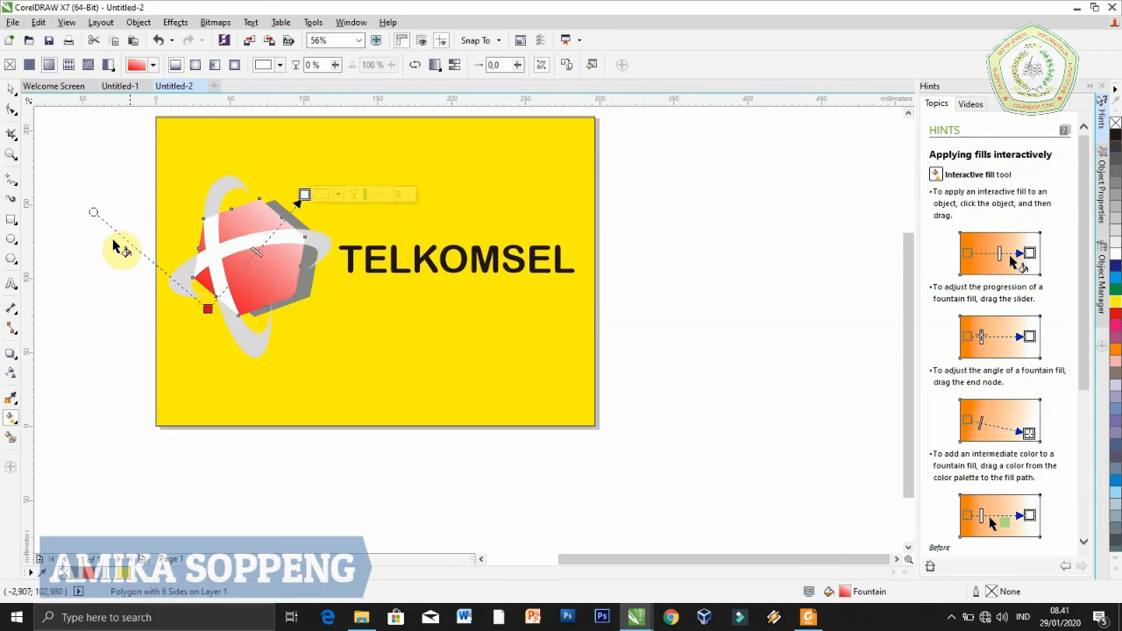
{"action": "left_click", "coordinate": [302, 193]}
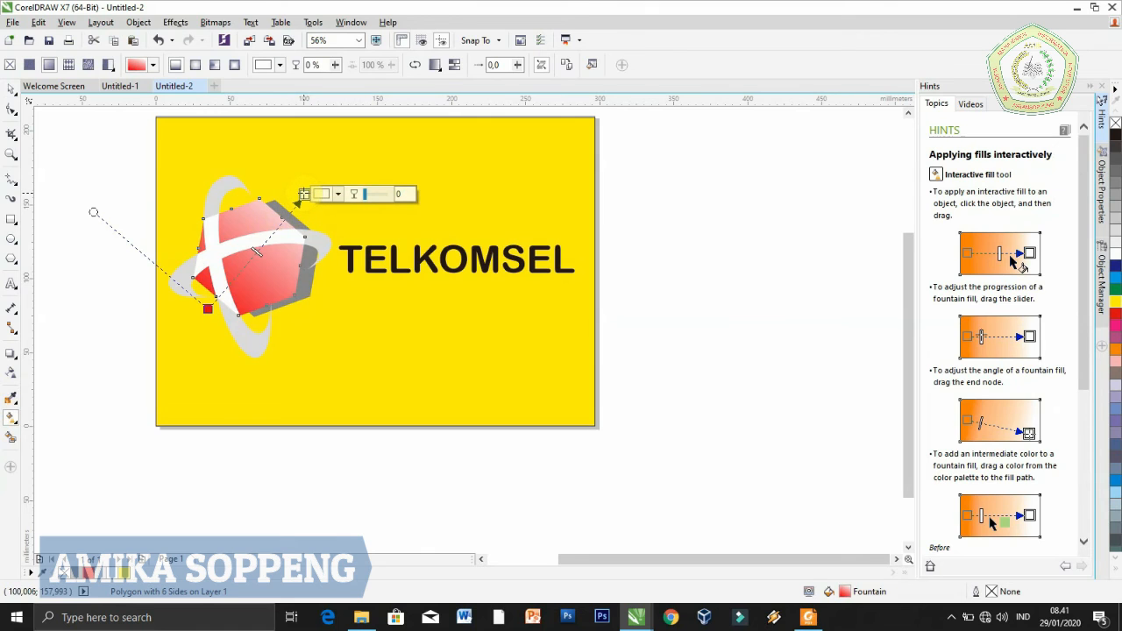
{"action": "left_click", "coordinate": [339, 196]}
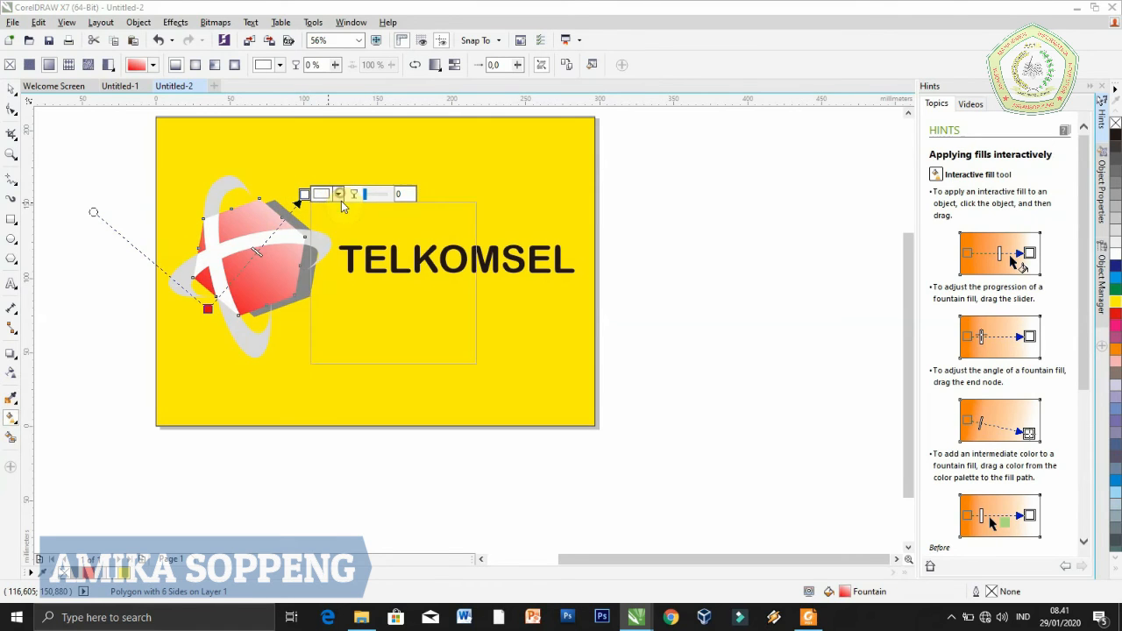
{"action": "left_click", "coordinate": [452, 267]}
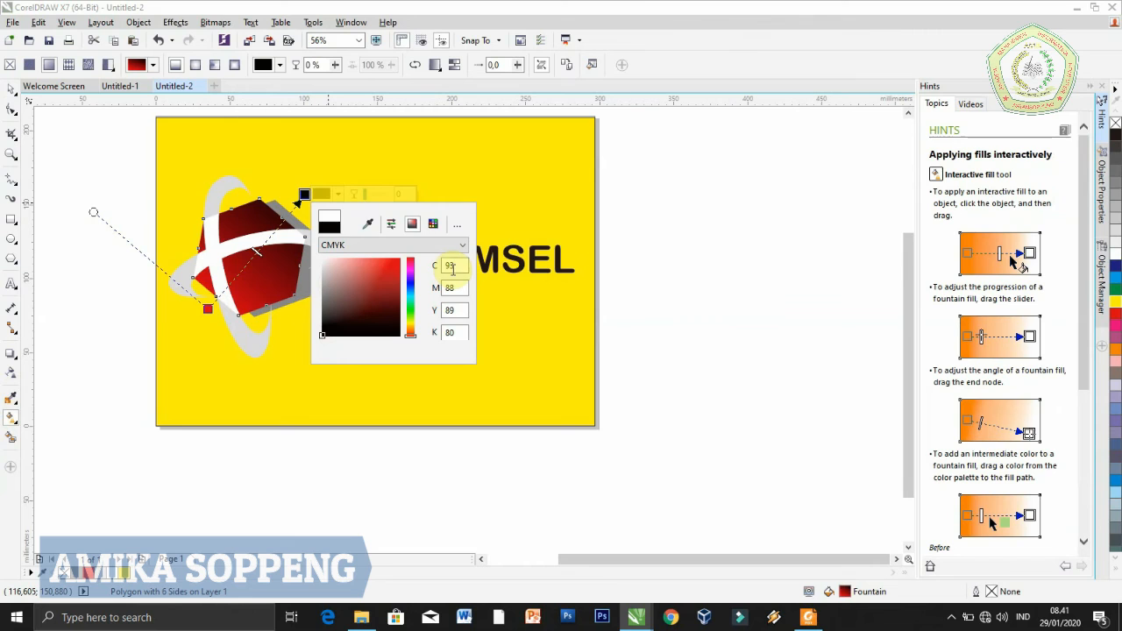
{"action": "left_click", "coordinate": [303, 193]}
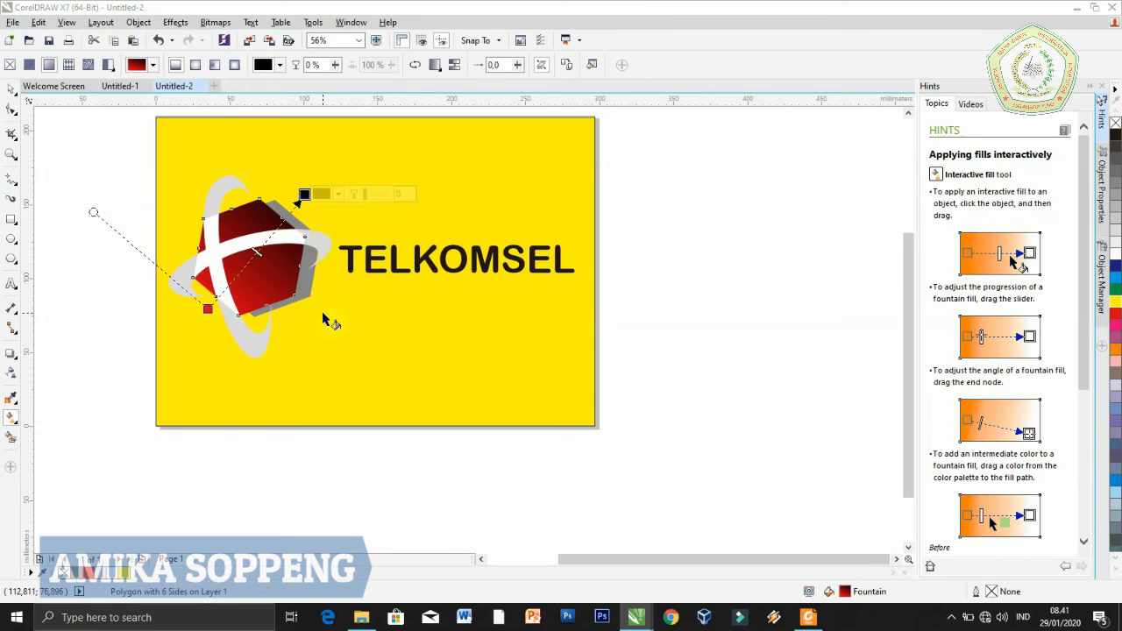
Place the gradient's red start near the hexagon's centre and its black end well beyond the lower-left edge, and clear the selection
{"action": "left_click_drag", "start_coordinate": [304, 194], "coordinate": [184, 365]}
{"action": "left_click_drag", "start_coordinate": [208, 309], "coordinate": [236, 272]}
{"action": "left_click_drag", "start_coordinate": [331, 326], "coordinate": [350, 305]}
{"action": "left_click_drag", "start_coordinate": [237, 273], "coordinate": [248, 264]}
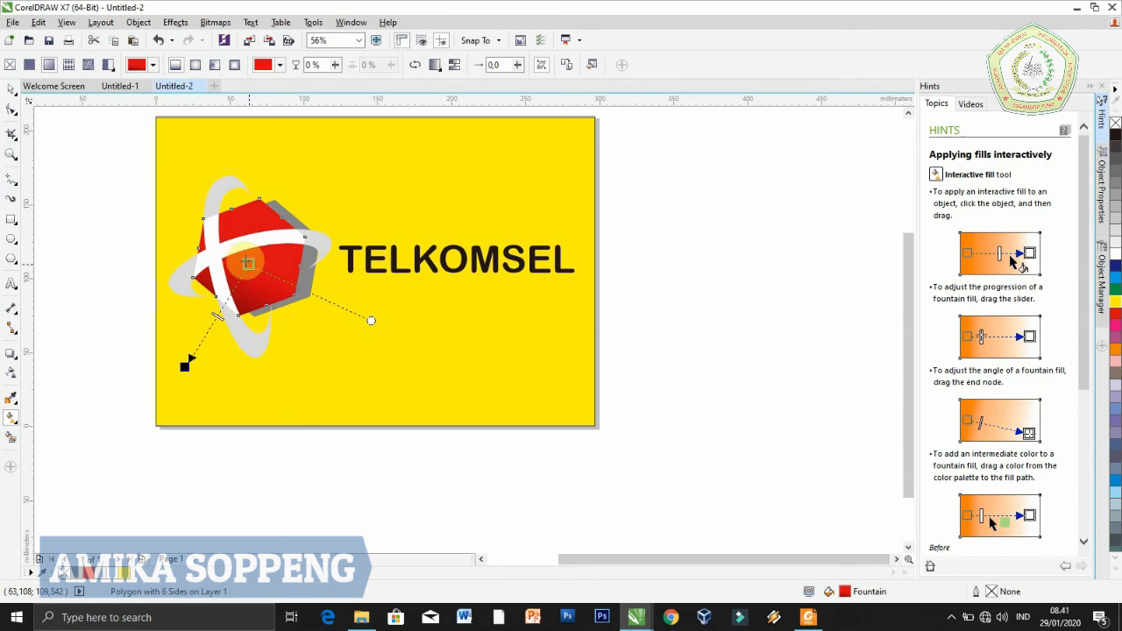
{"action": "left_click", "coordinate": [367, 323]}
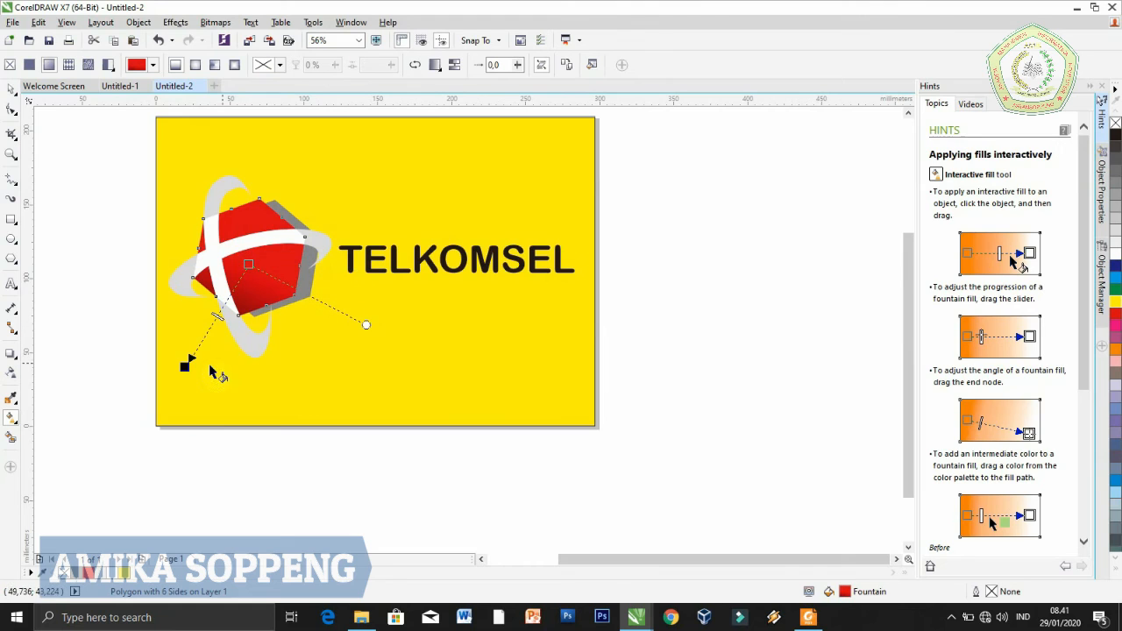
{"action": "left_click", "coordinate": [15, 107]}
{"action": "left_click_drag", "start_coordinate": [185, 368], "coordinate": [172, 400]}
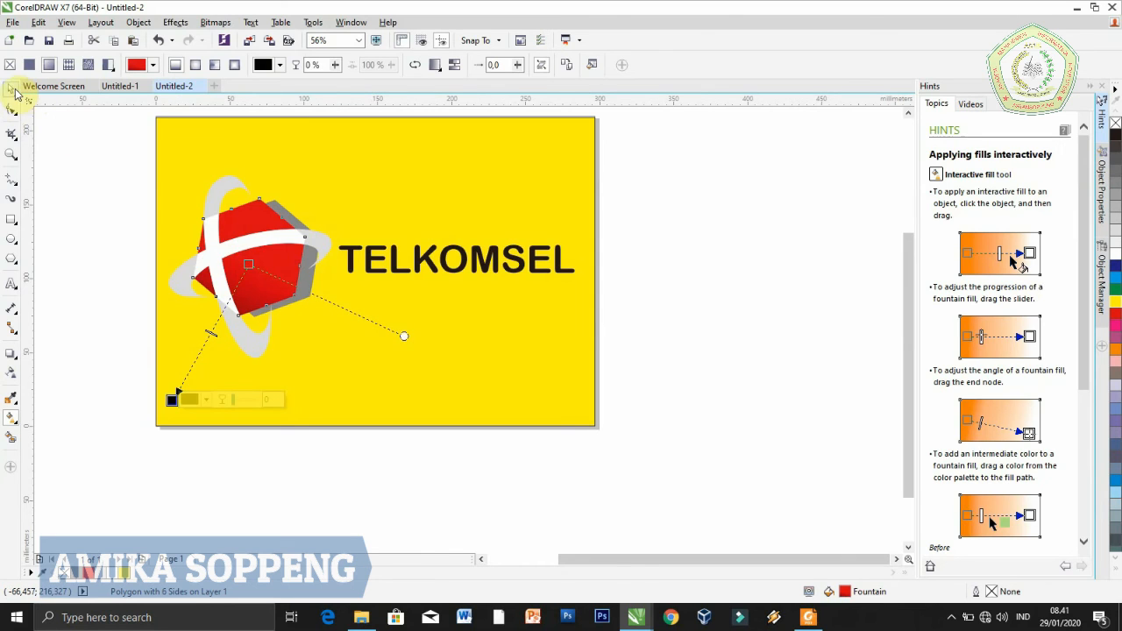
{"action": "left_click", "coordinate": [14, 90]}
{"action": "left_click", "coordinate": [89, 235]}
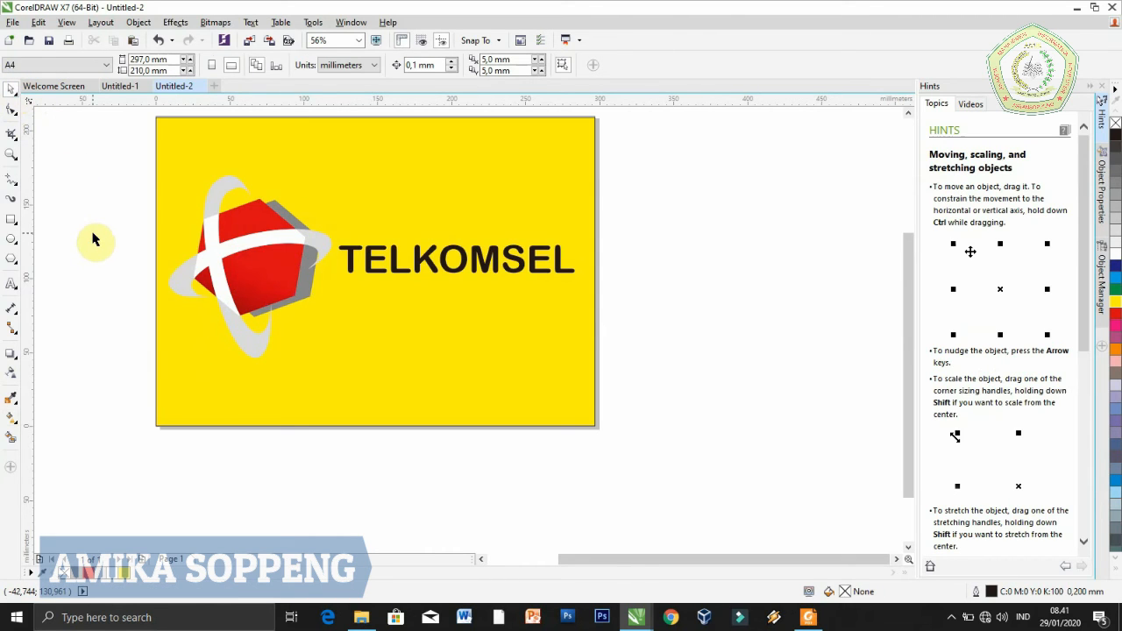
Add a black drop shadow to the TELKOMSEL text, offset about 1.6 mm right and 4 mm down, and deselect it
{"action": "left_click", "coordinate": [462, 260]}
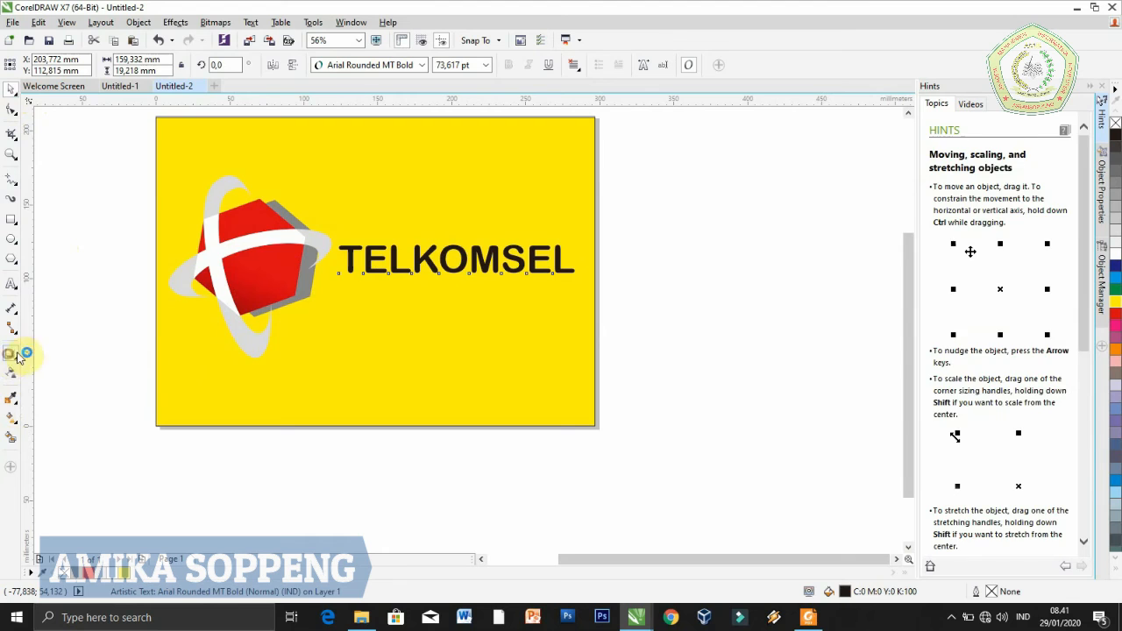
{"action": "left_click", "coordinate": [9, 355]}
{"action": "left_click", "coordinate": [11, 360]}
{"action": "left_click", "coordinate": [58, 354]}
{"action": "left_click_drag", "start_coordinate": [484, 255], "coordinate": [463, 278]}
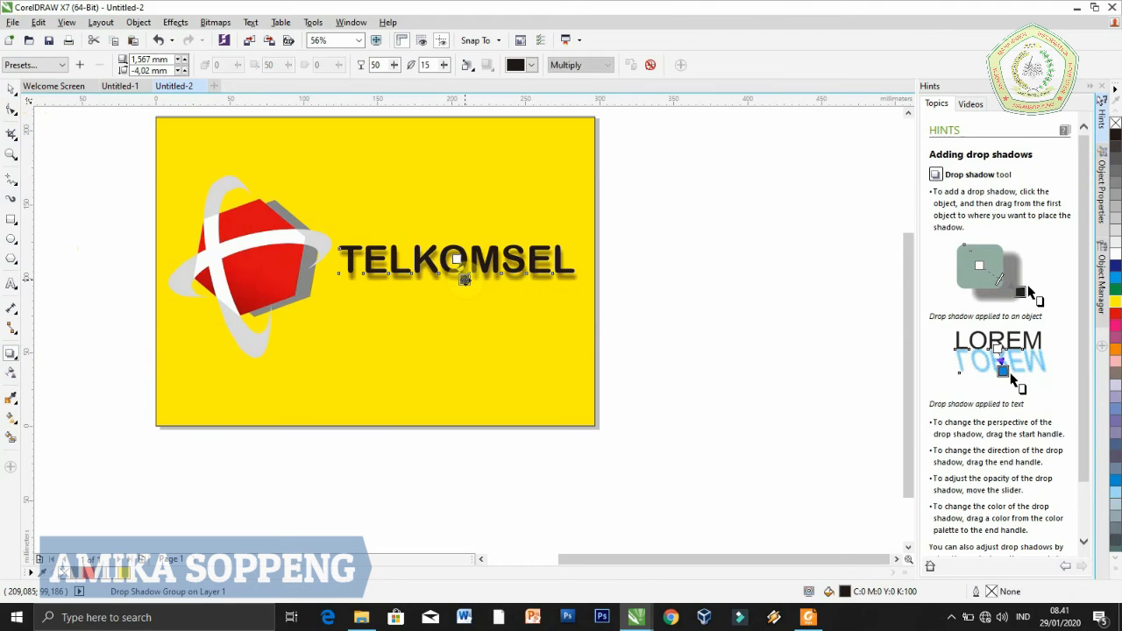
{"action": "left_click", "coordinate": [10, 93]}
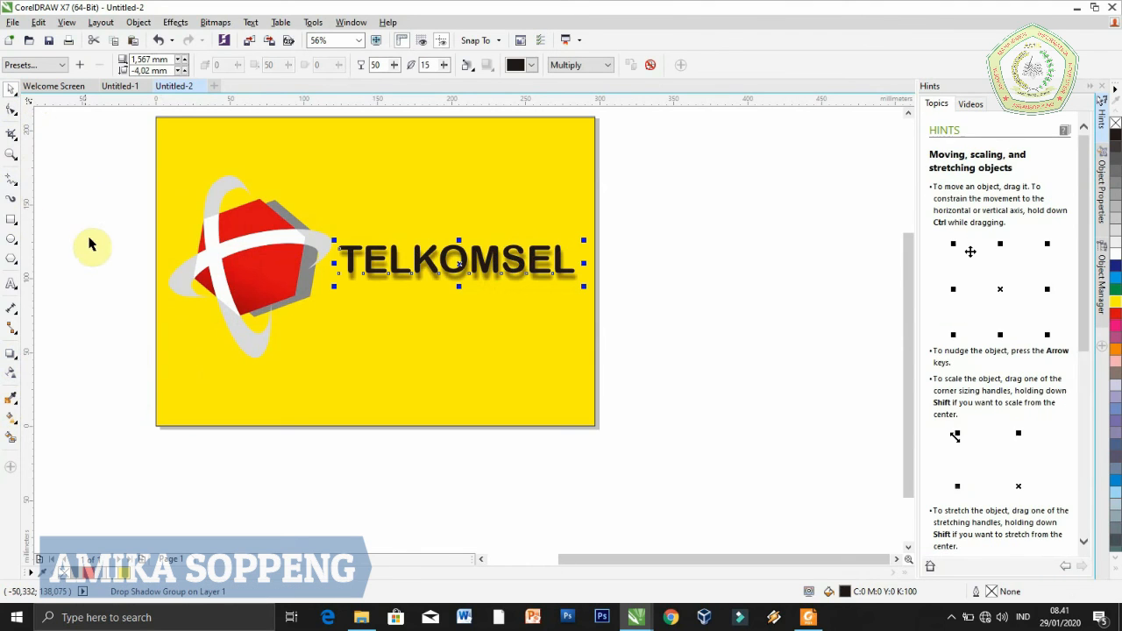
{"action": "left_click", "coordinate": [89, 243]}
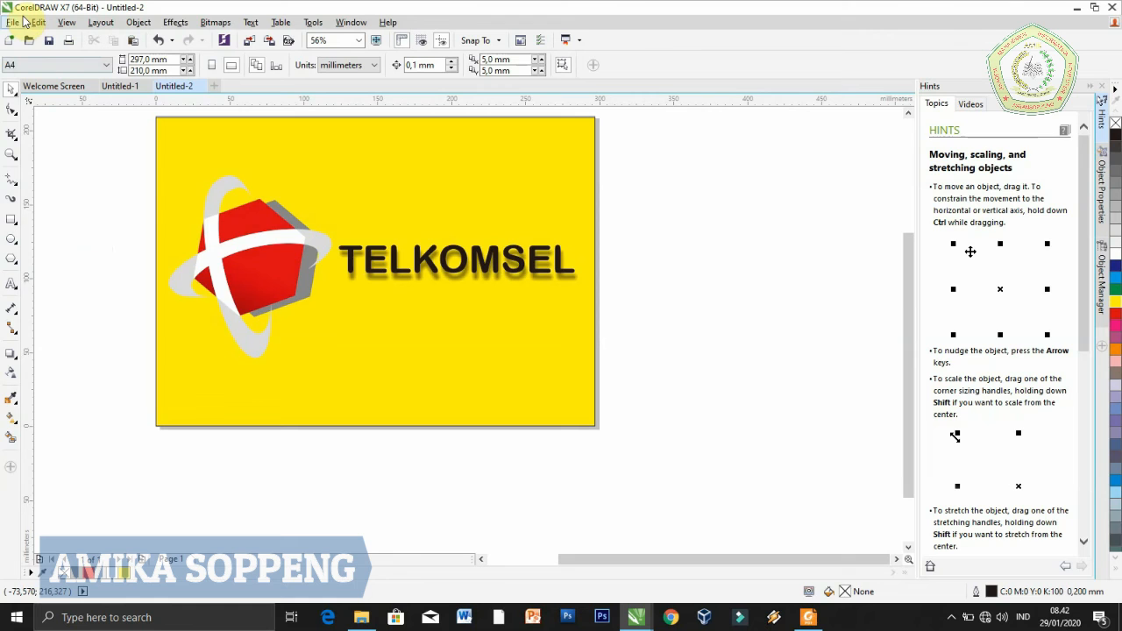
Start exporting the design with JPG - JPEG Bitmaps as the file type and the MusicProject (E:) drive as the destination
{"action": "left_click", "coordinate": [10, 155]}
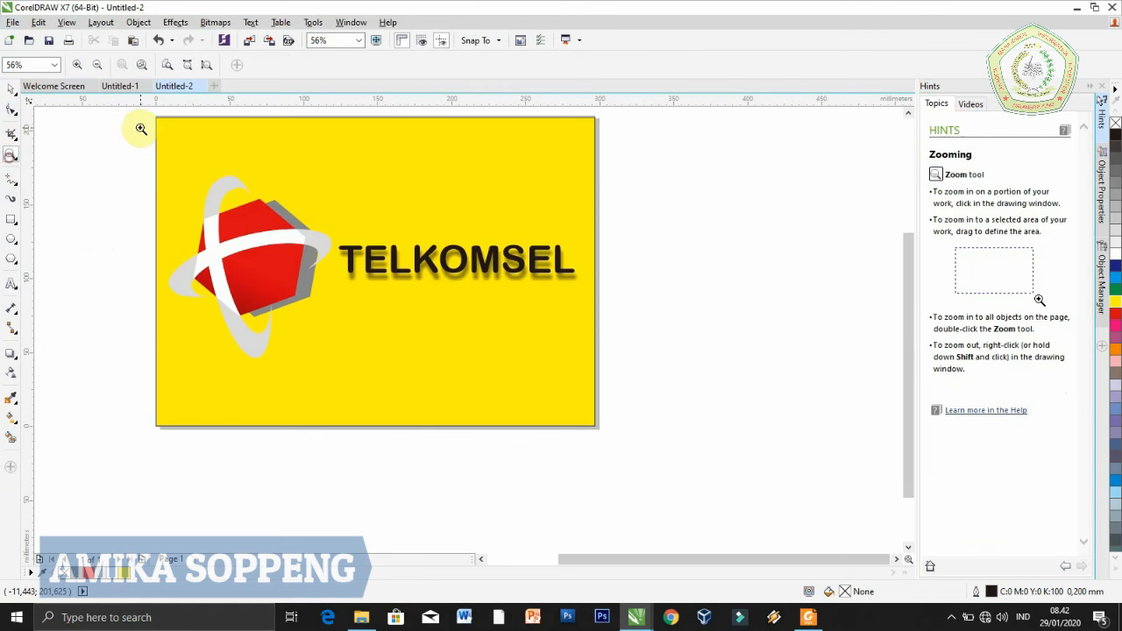
{"action": "left_click_drag", "start_coordinate": [151, 115], "coordinate": [610, 434]}
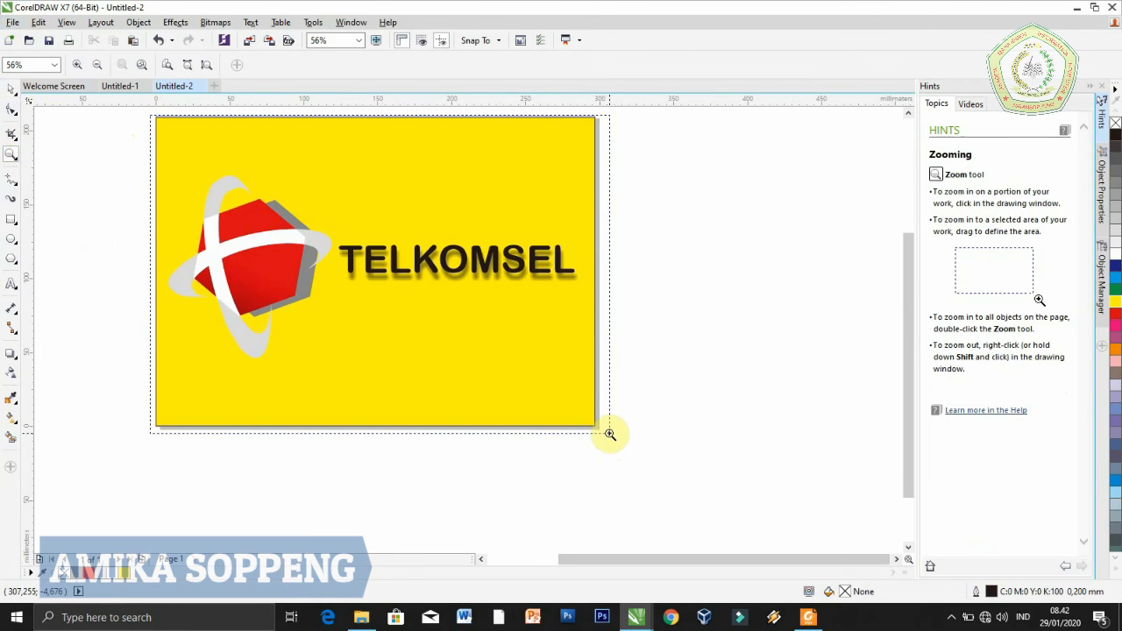
{"action": "left_click", "coordinate": [13, 22]}
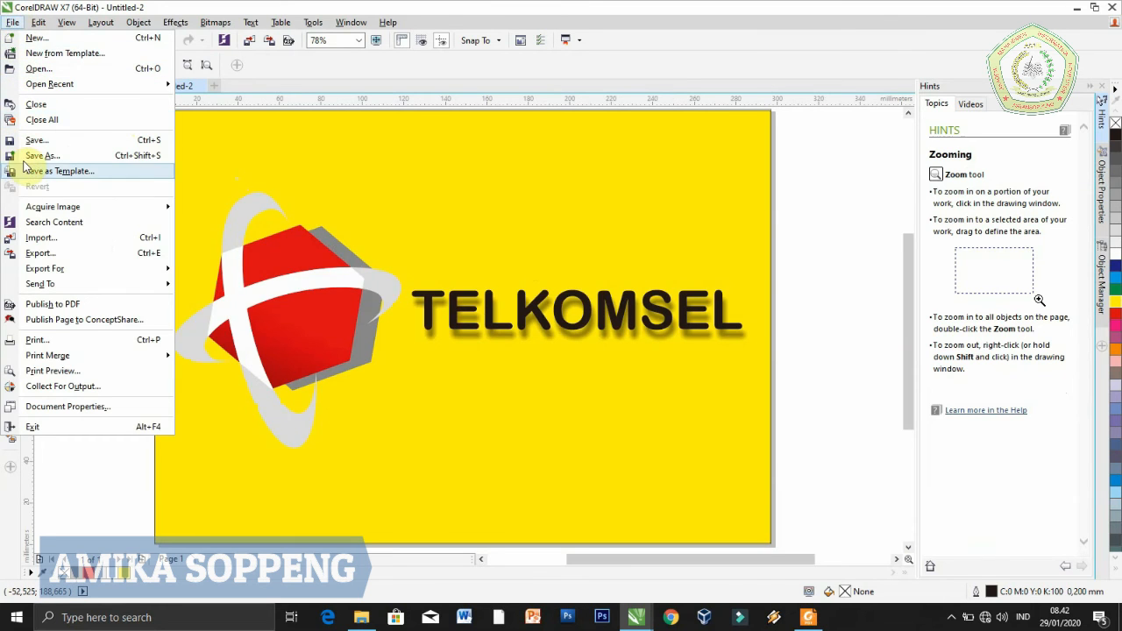
{"action": "left_click", "coordinate": [40, 254]}
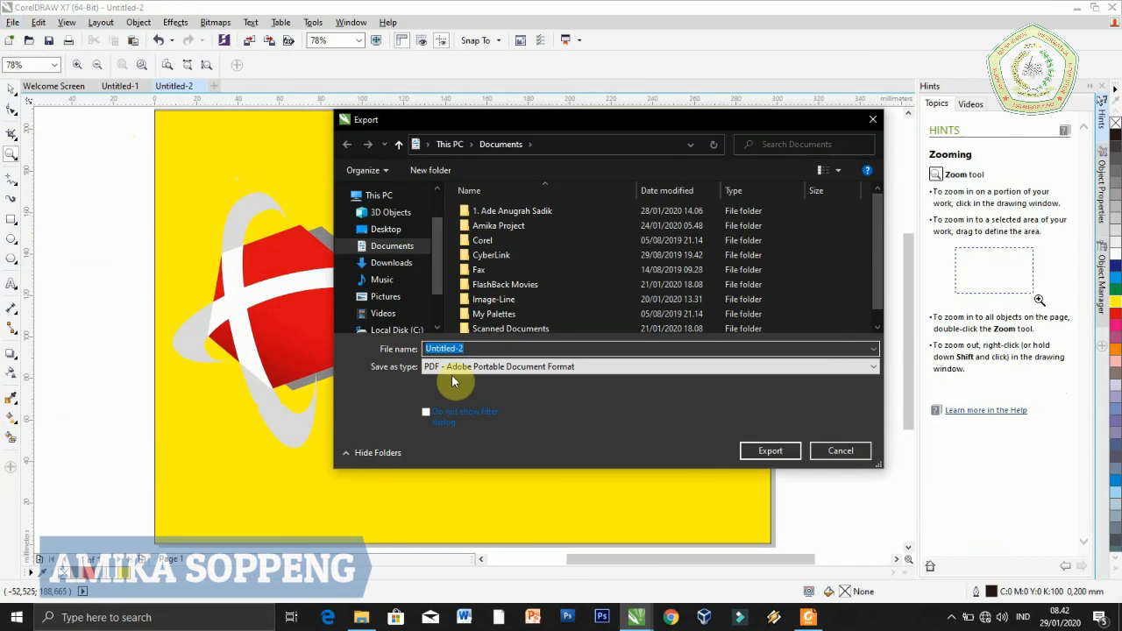
{"action": "left_click", "coordinate": [452, 368]}
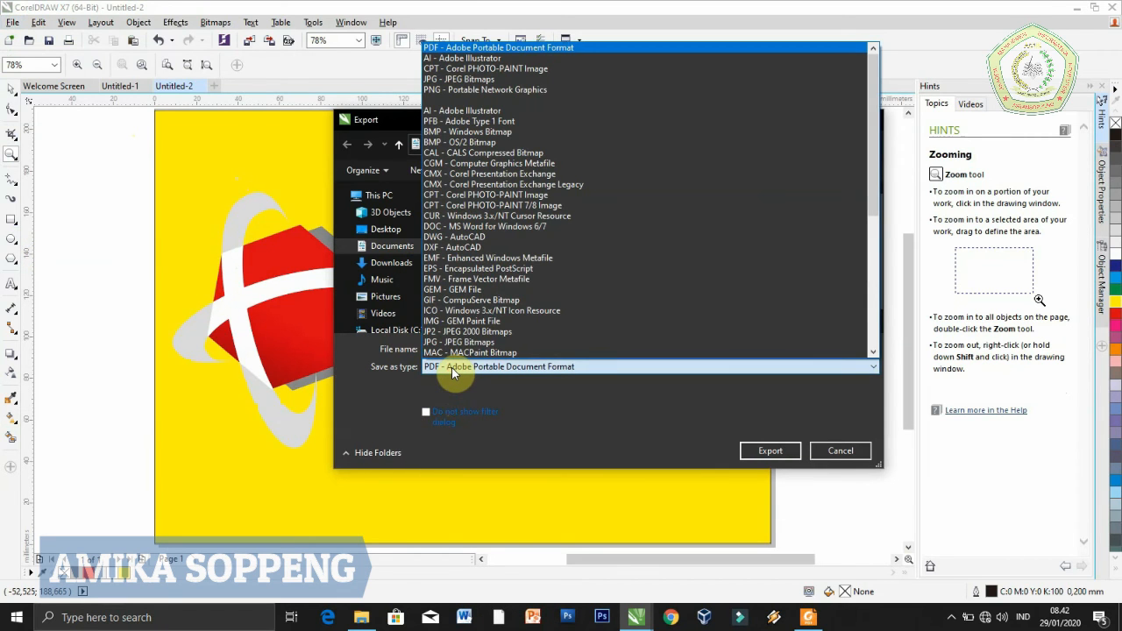
{"action": "left_click", "coordinate": [519, 343]}
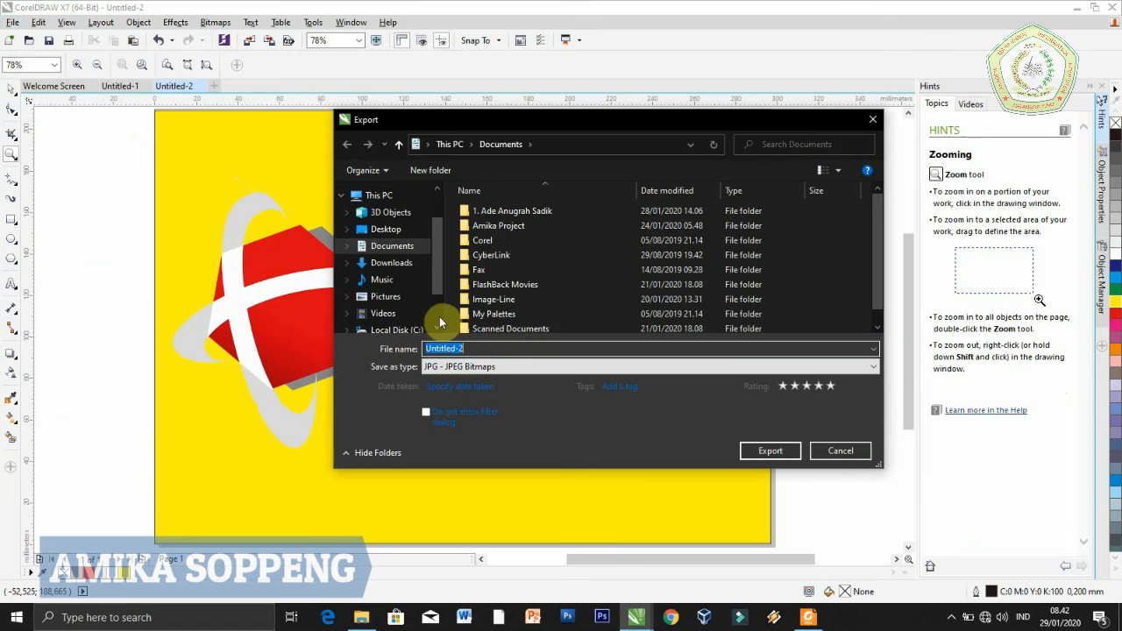
{"action": "scroll", "coordinate": [413, 319], "scroll_direction": "down", "scroll_amount": 3}
{"action": "left_click", "coordinate": [400, 290]}
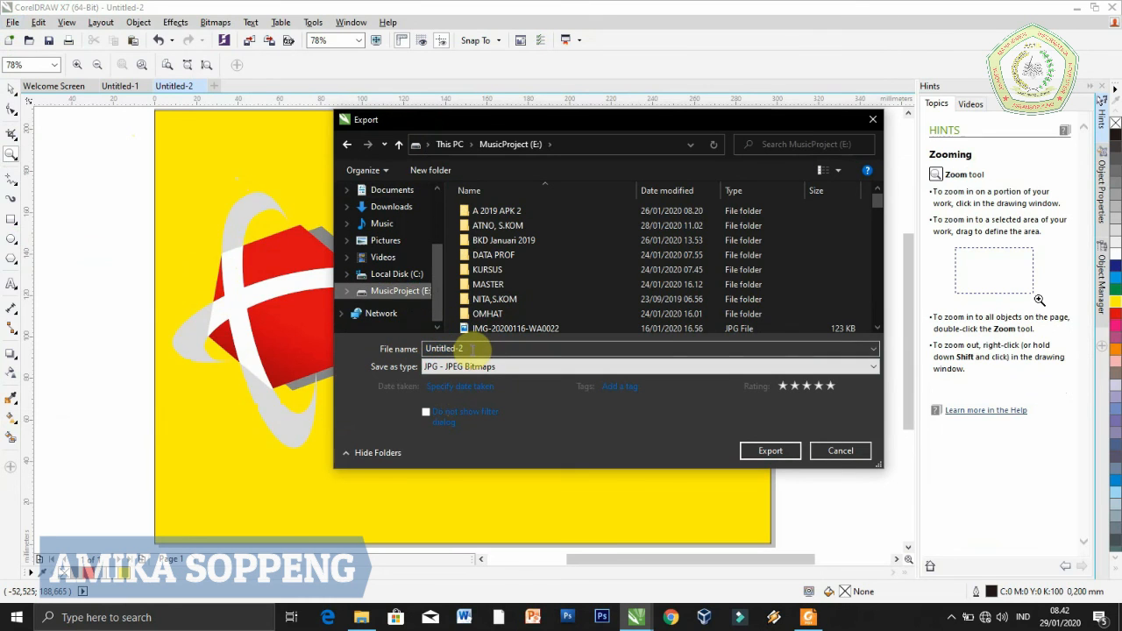
Name the file Logo Telkomsel and export it as a CMYK JPEG with High (80%) quality
{"action": "left_click", "coordinate": [470, 348]}
{"action": "type", "text": "l"}
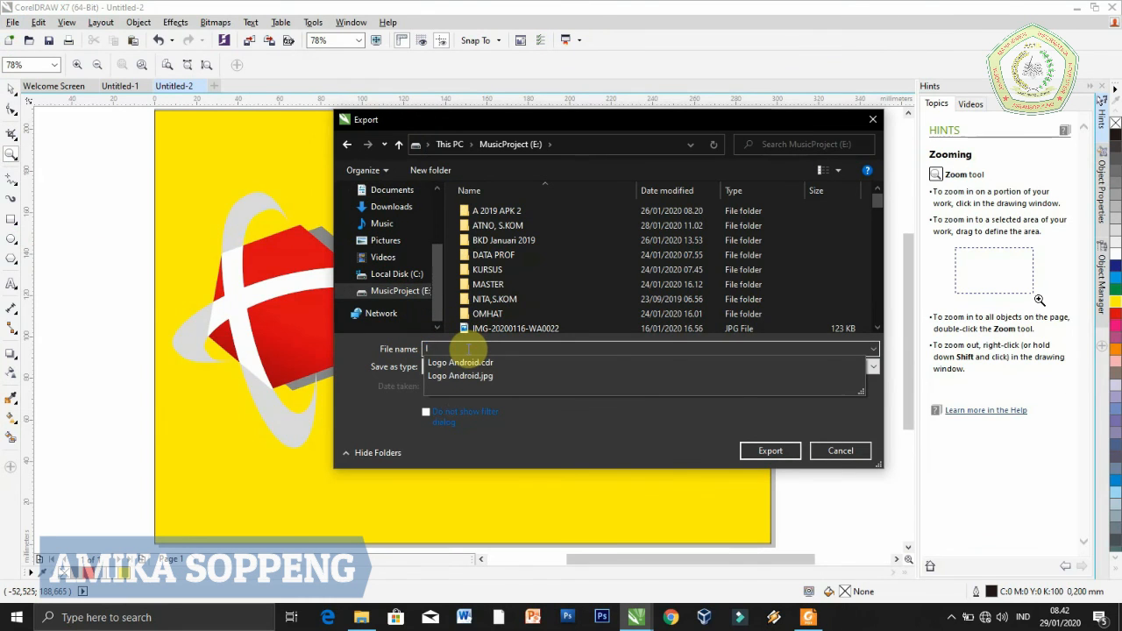
{"action": "key", "text": "BackSpace"}
{"action": "type", "text": "Logo"}
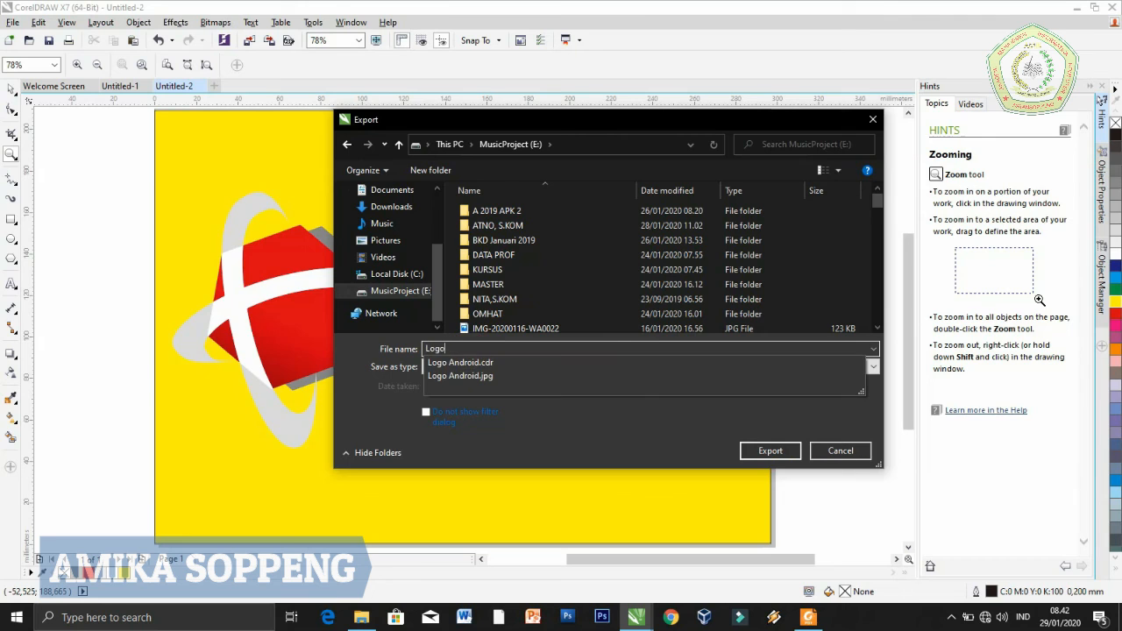
{"action": "type", "text": " Tel"}
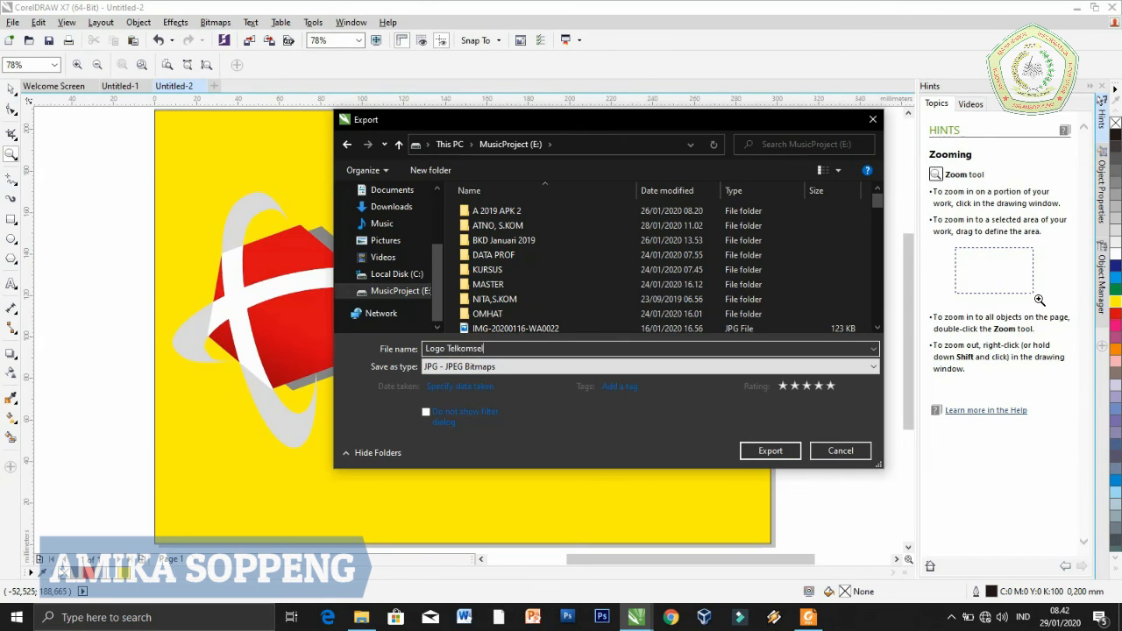
{"action": "type", "text": "komsel"}
{"action": "left_click", "coordinate": [682, 434]}
{"action": "left_click", "coordinate": [781, 450]}
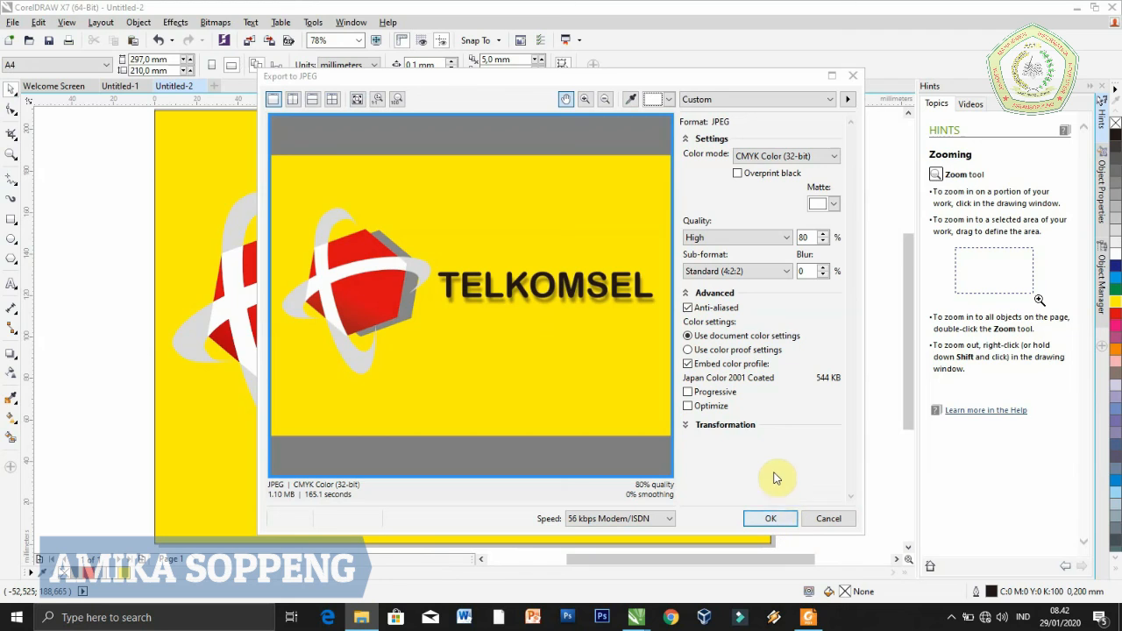
{"action": "left_click", "coordinate": [755, 516]}
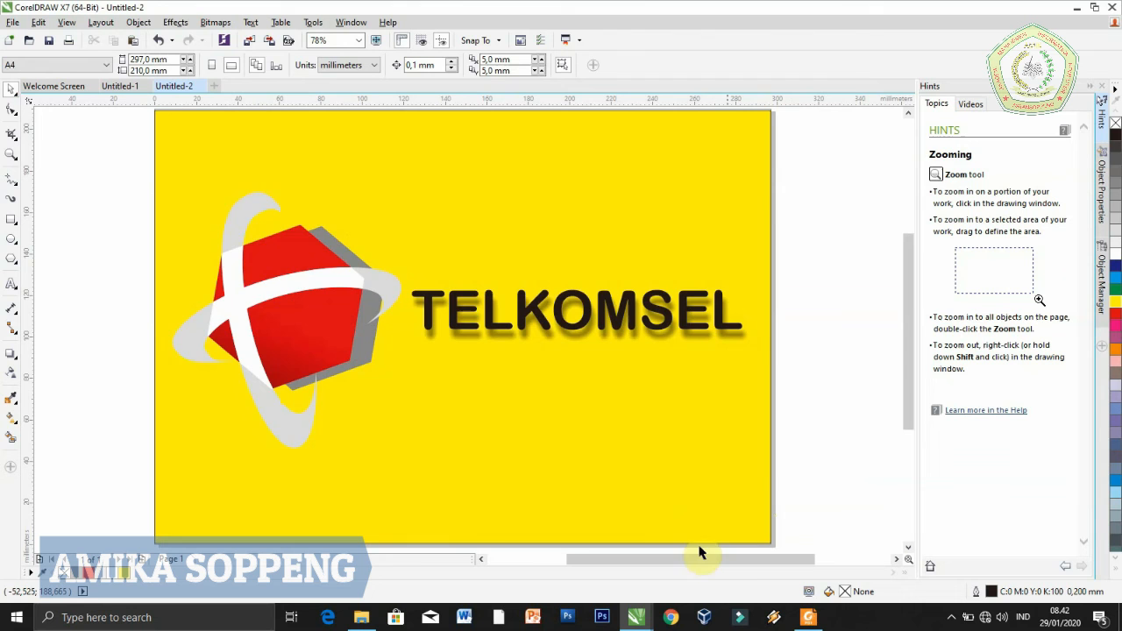
Switch to File Explorer and open the exported Logo Telkomsel image from the MusicProject (E:) drive to check it in Photos
{"action": "left_click", "coordinate": [361, 617]}
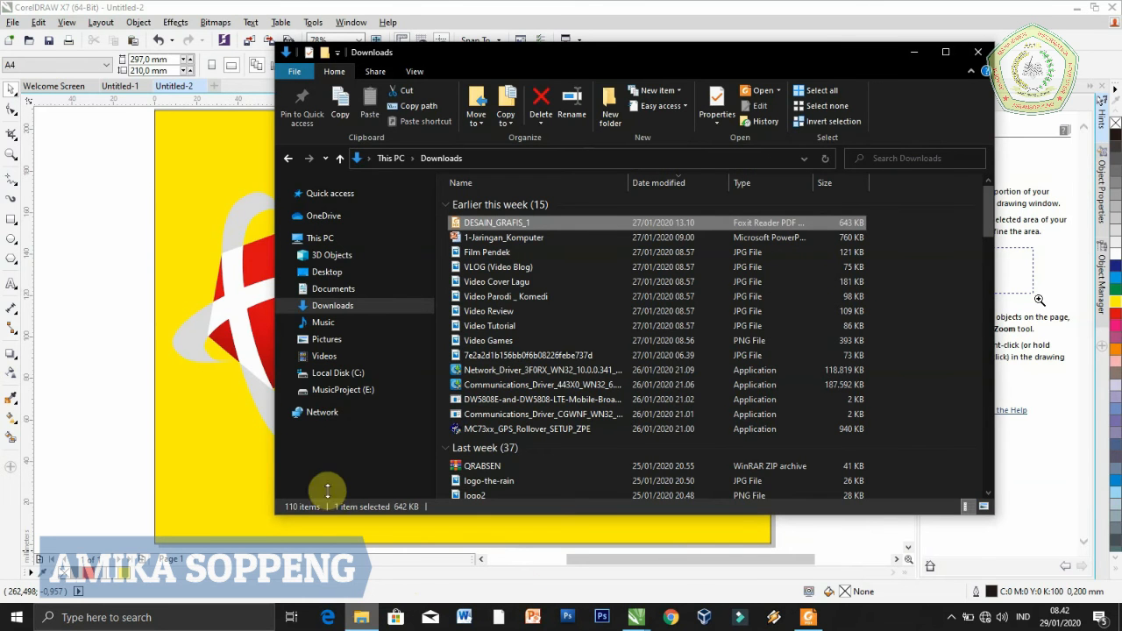
{"action": "left_click", "coordinate": [340, 390]}
{"action": "scroll", "coordinate": [988, 348], "scroll_direction": "down", "scroll_amount": 3}
{"action": "scroll", "coordinate": [988, 349], "scroll_direction": "down", "scroll_amount": 10}
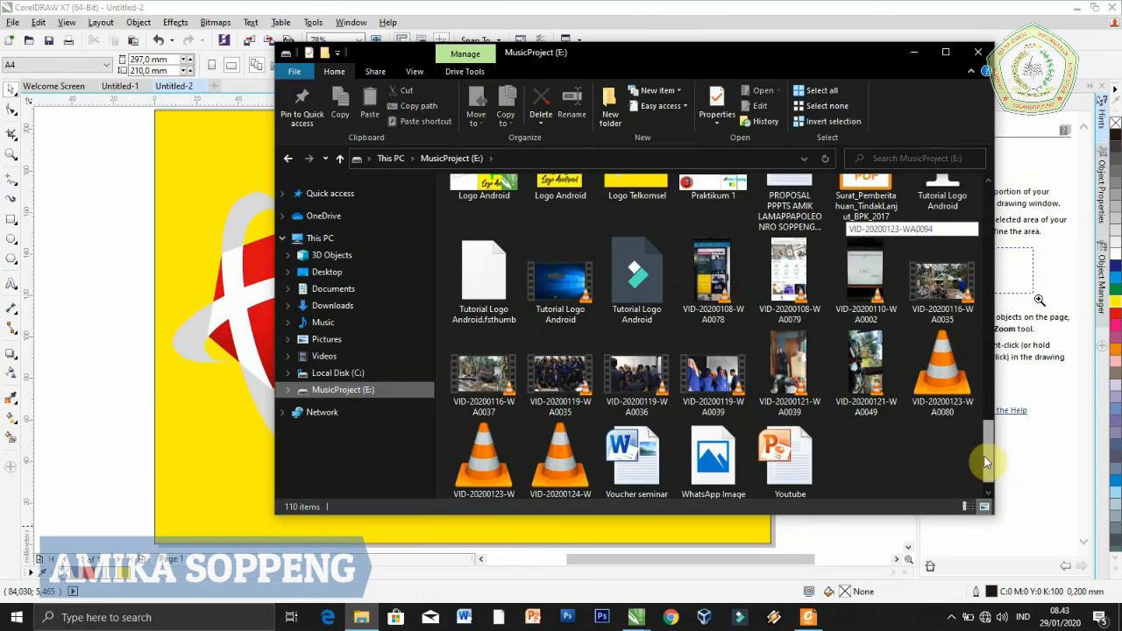
{"action": "scroll", "coordinate": [986, 437], "scroll_direction": "up", "scroll_amount": 1}
{"action": "left_click", "coordinate": [645, 290]}
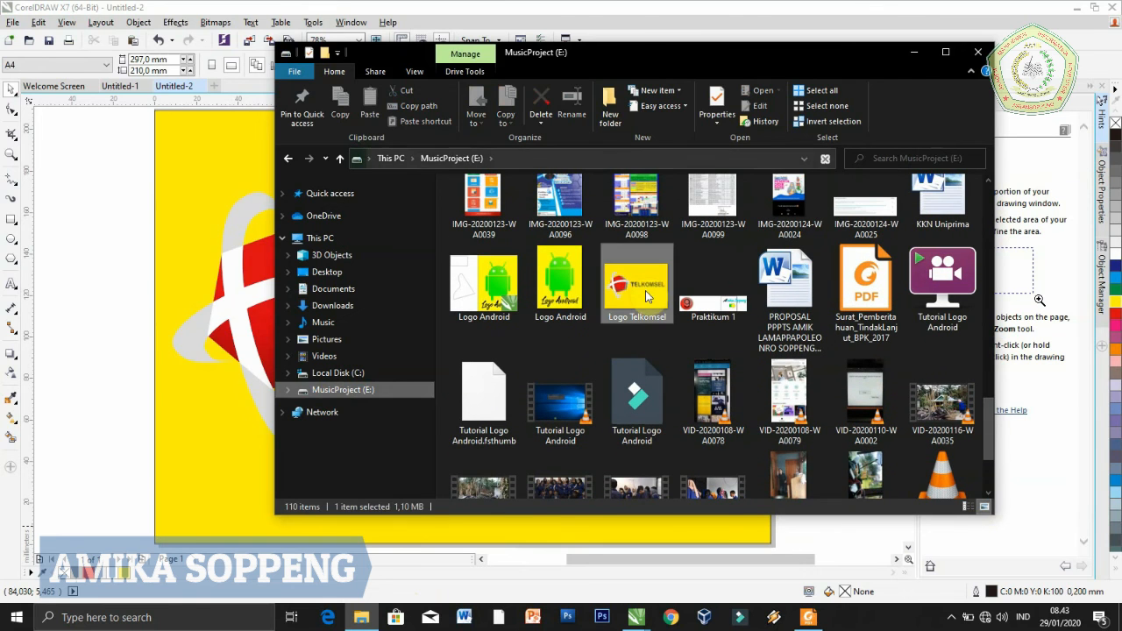
{"action": "double_click", "coordinate": [645, 290]}
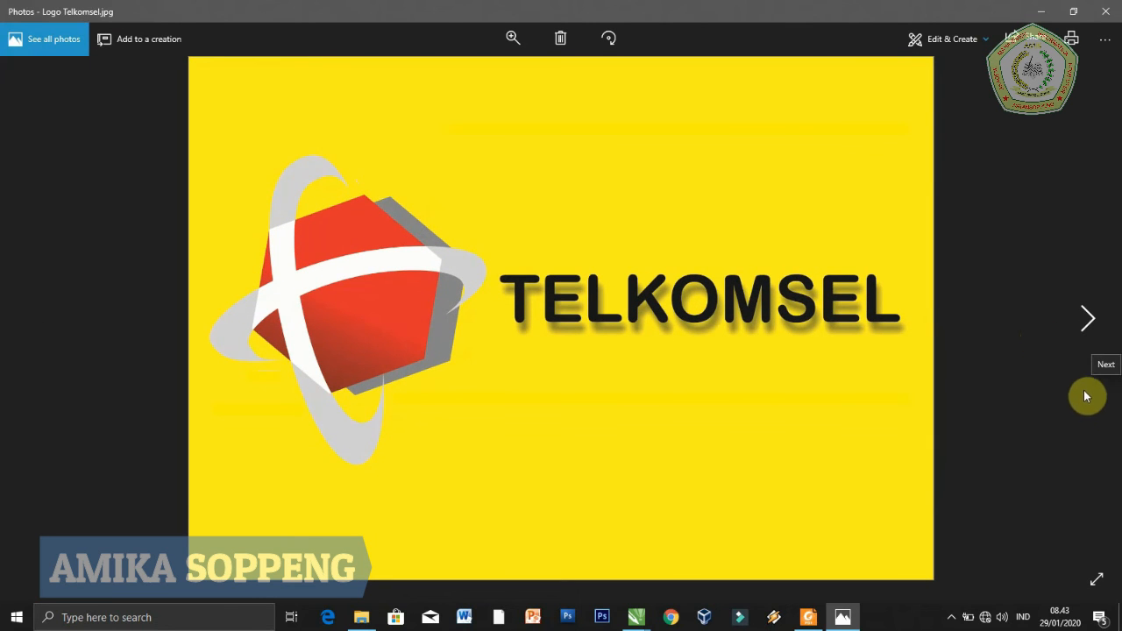
{"action": "left_click", "coordinate": [1076, 412]}
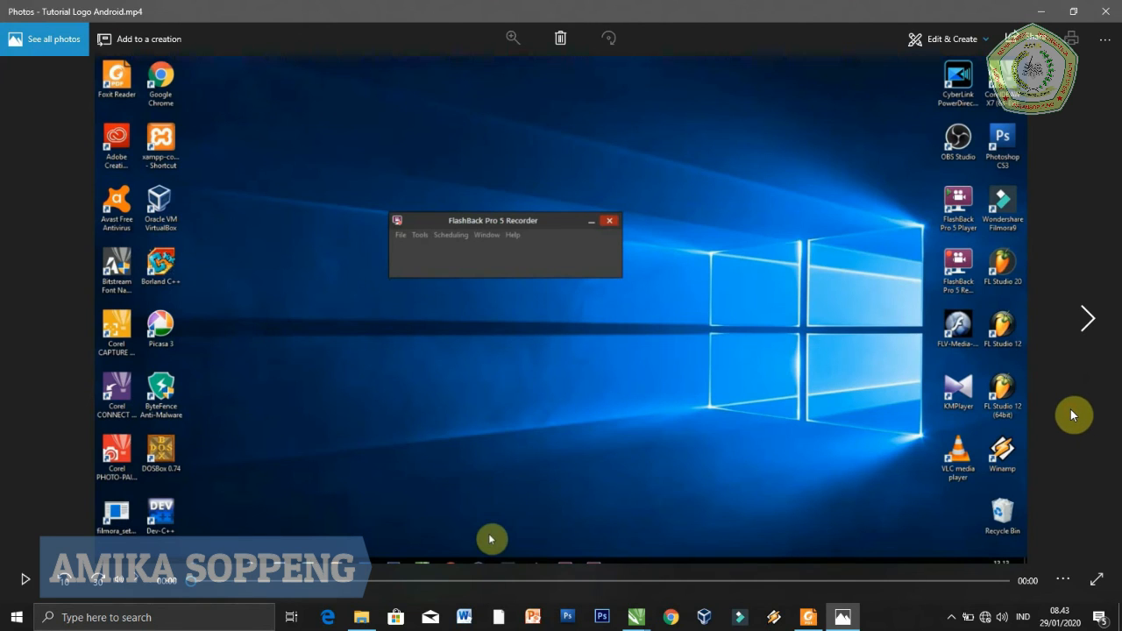
{"action": "left_click", "coordinate": [31, 323]}
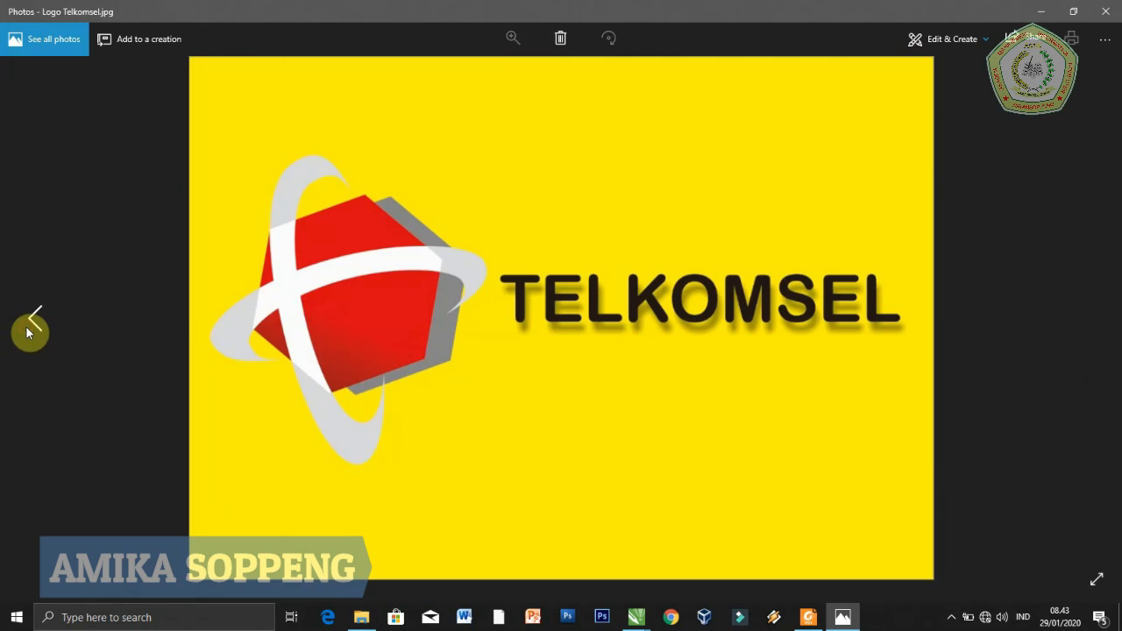